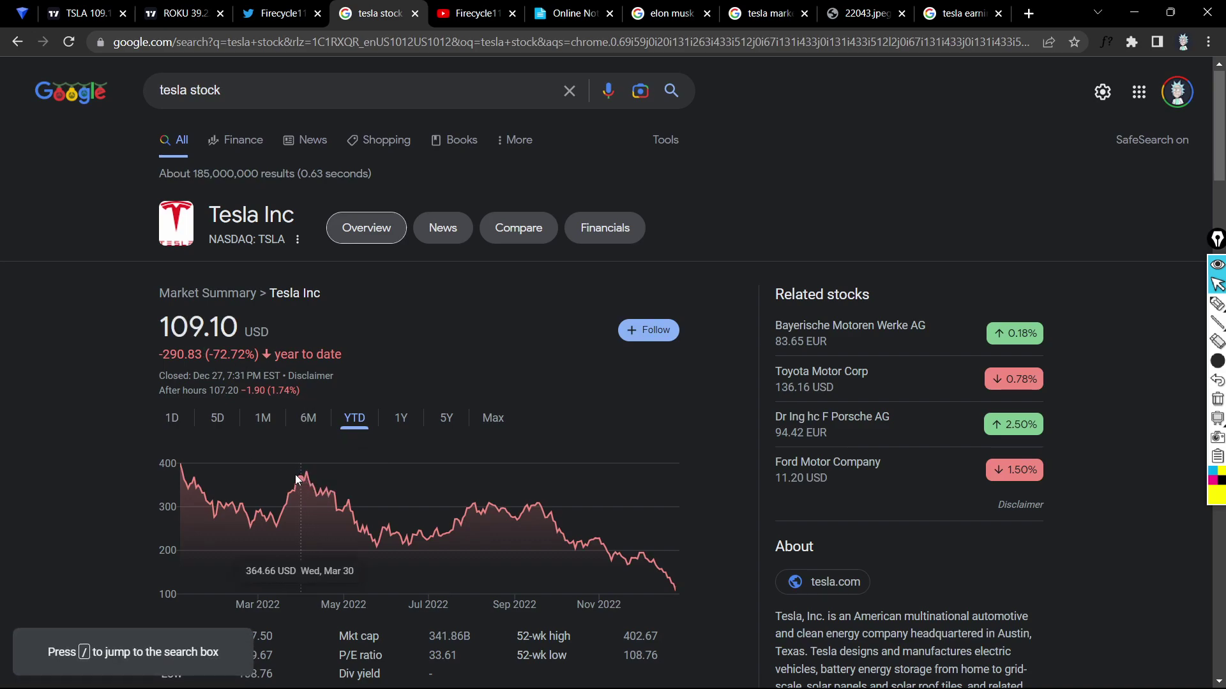
View Tesla's price chart over six months, one month and one day.
click(311, 418)
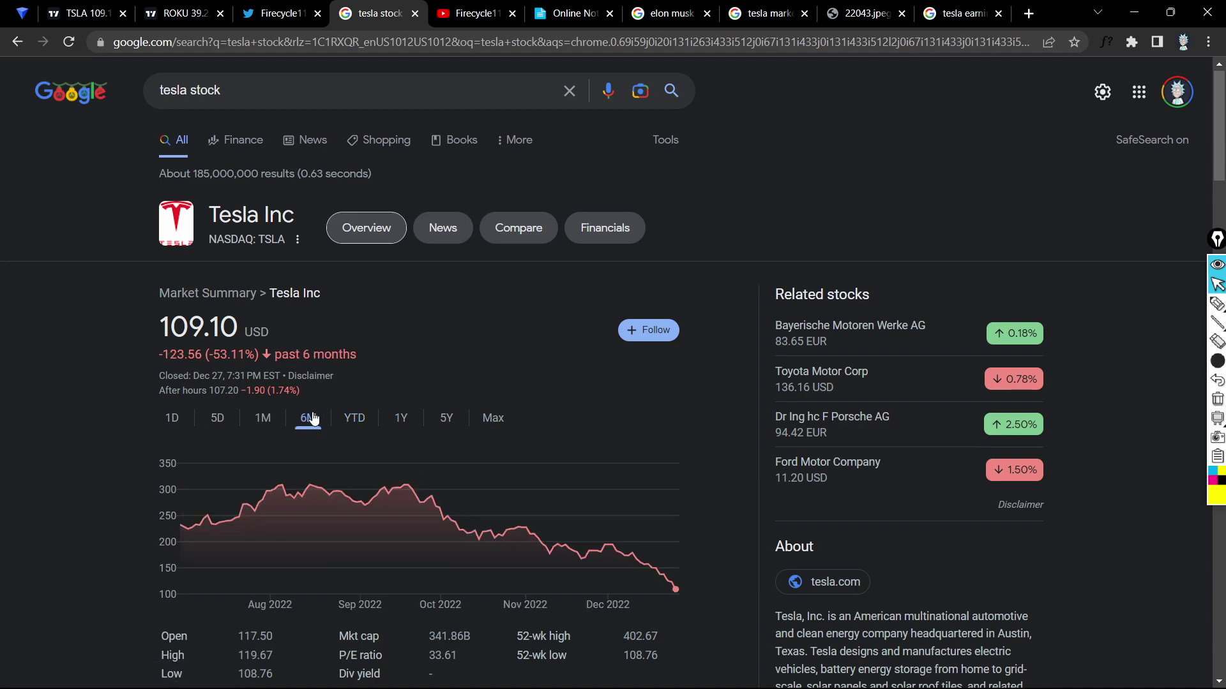
click(263, 426)
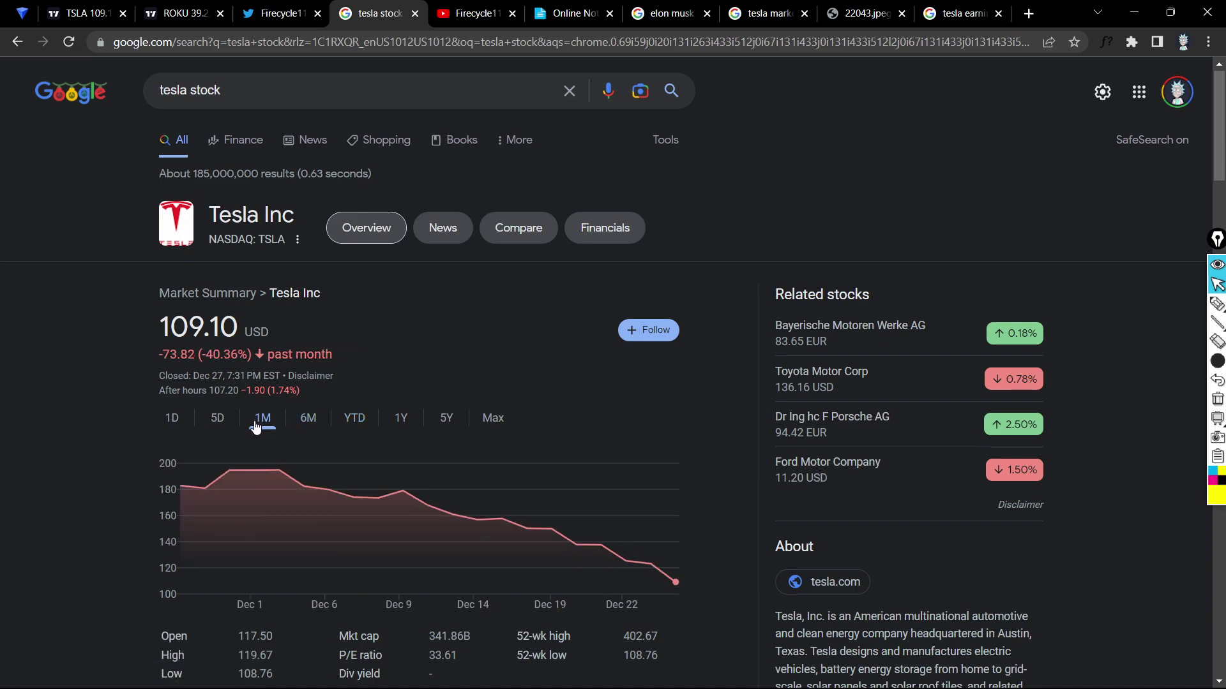
click(182, 421)
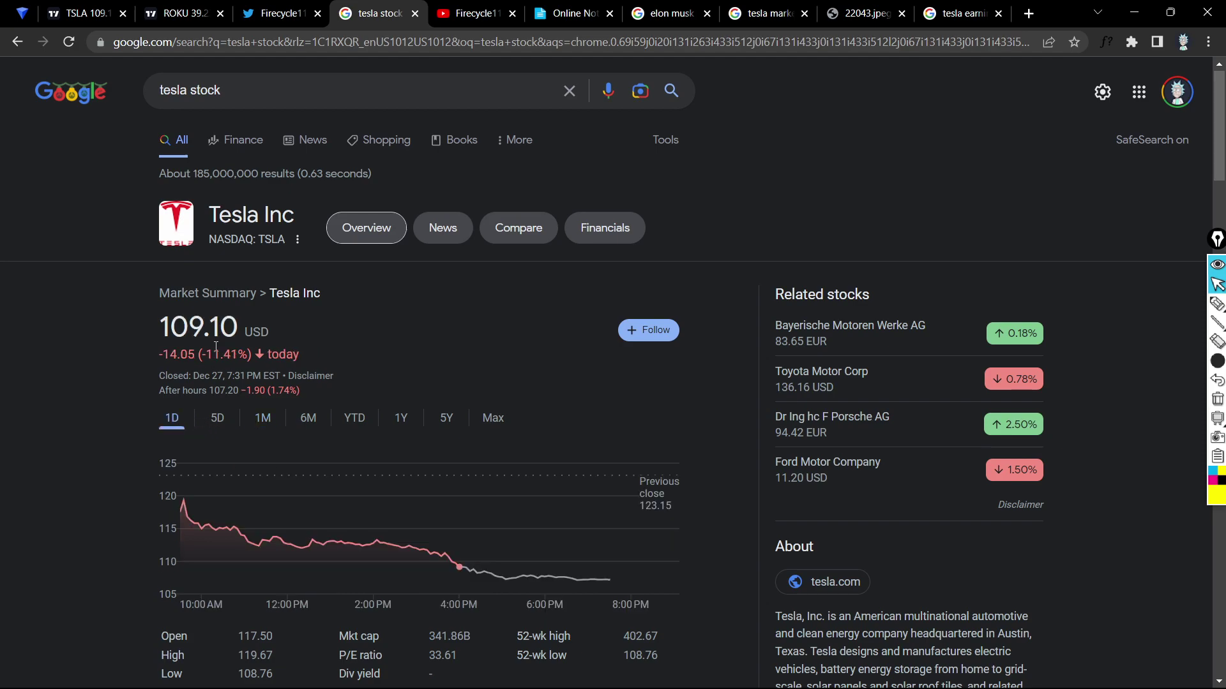
Switch to the ROKU weekly chart on TradingView and measure the price drop from the July 2021 peak to the latest candle.
click(177, 13)
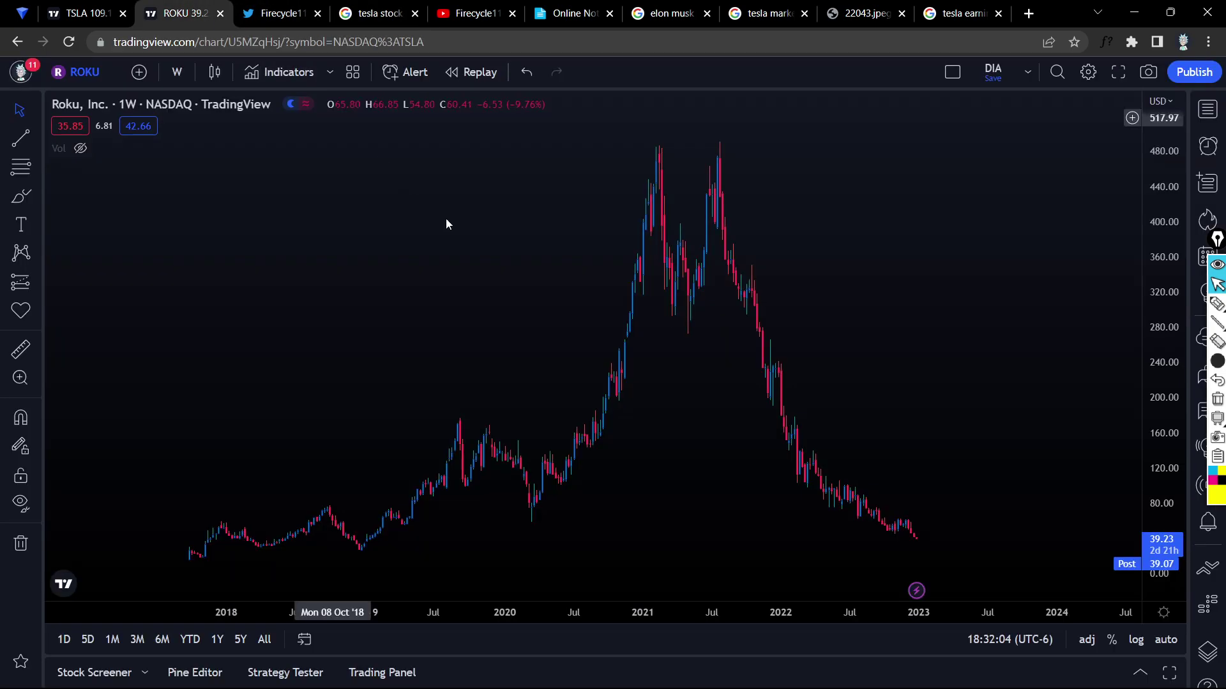
scroll(470, 266, up, 3)
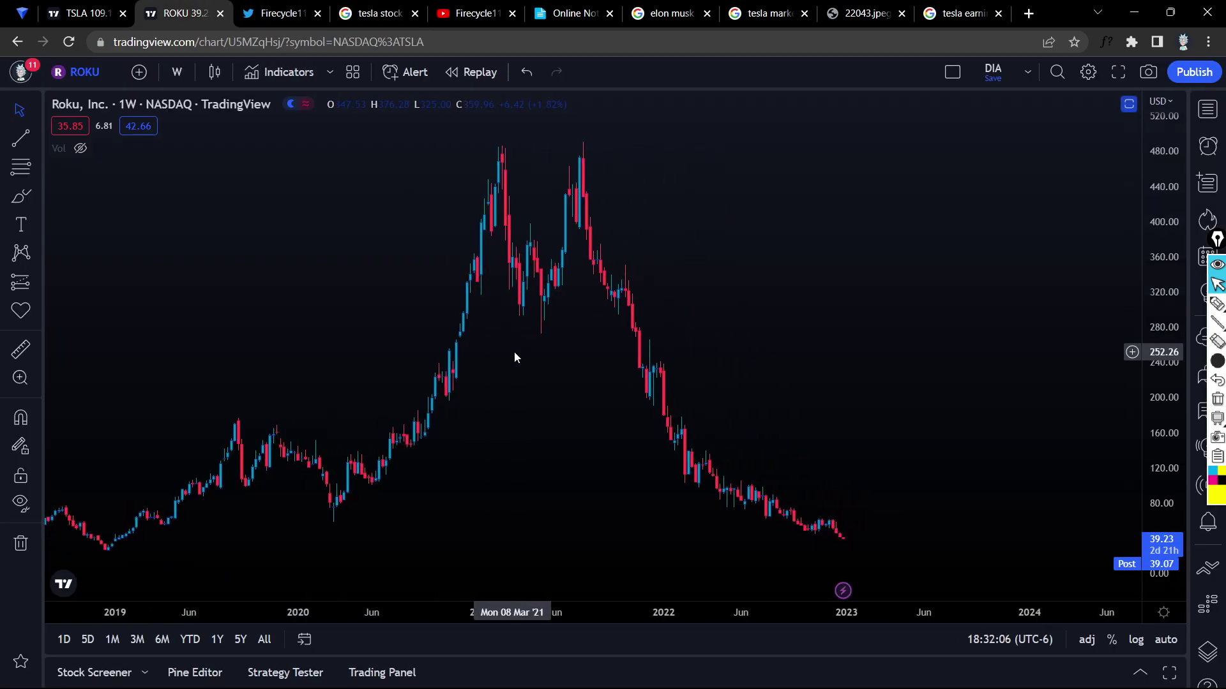
click(21, 349)
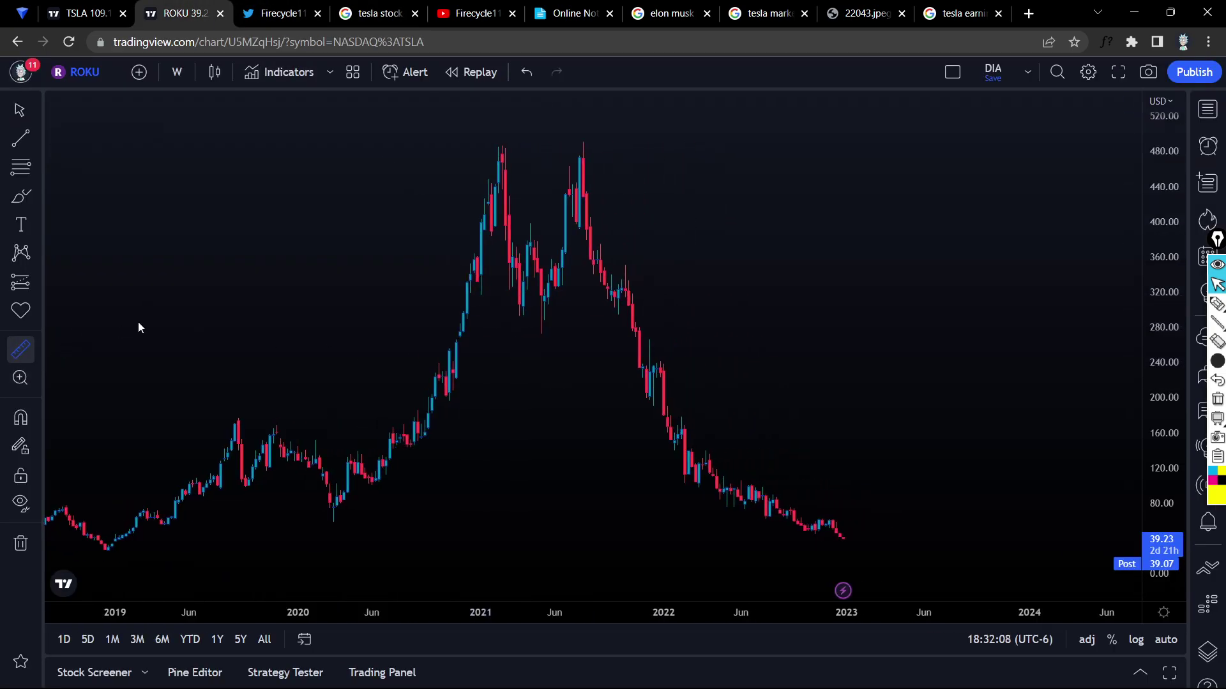
click(580, 141)
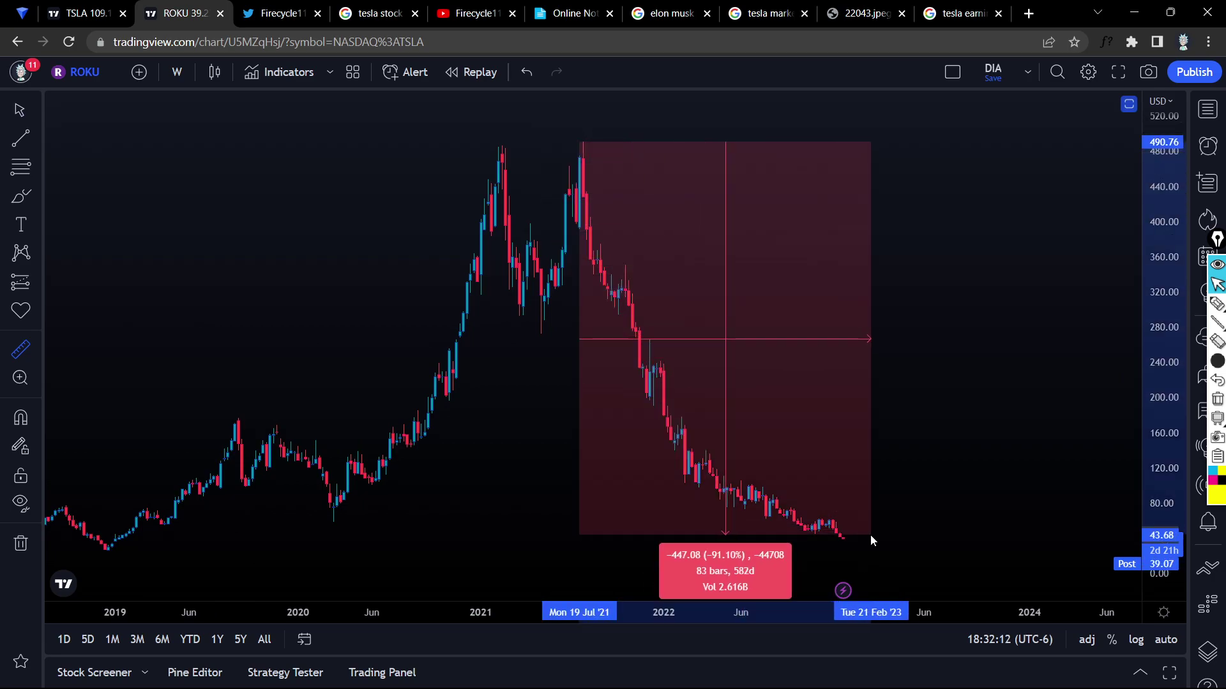
key(Escape)
Load the PYPL chart for a quick look, followed by the SHOP chart.
text(pypl)
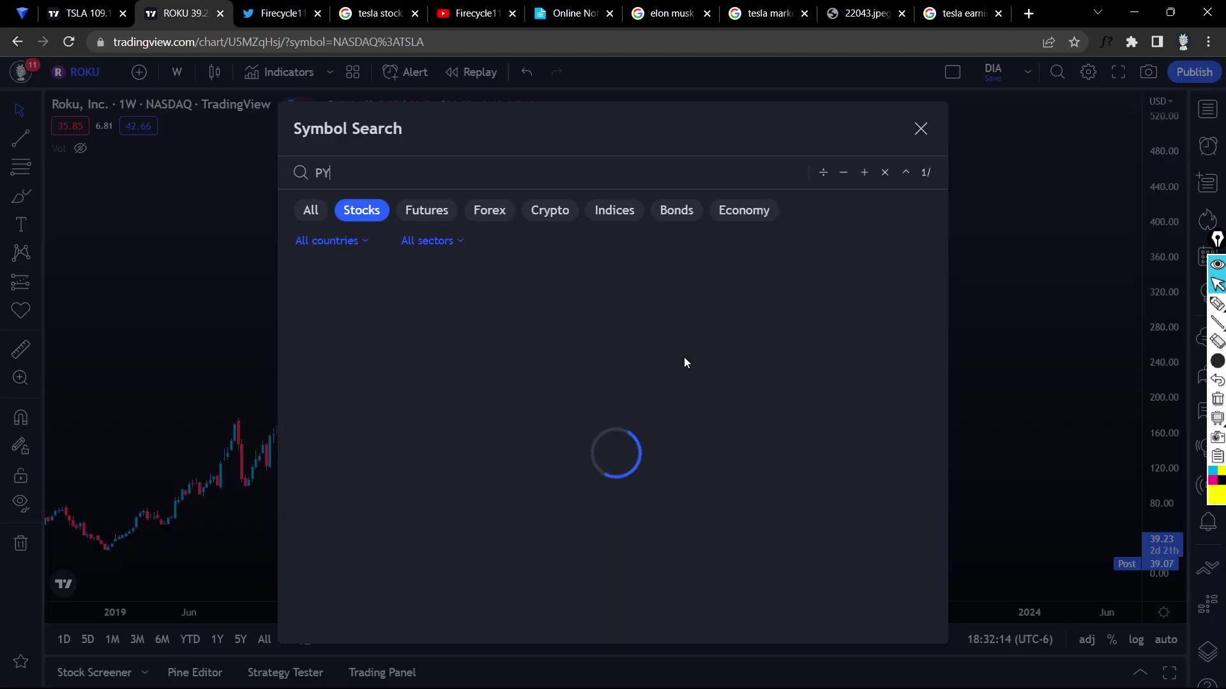
key(Return)
scroll(684, 357, down, 3)
text(sh)
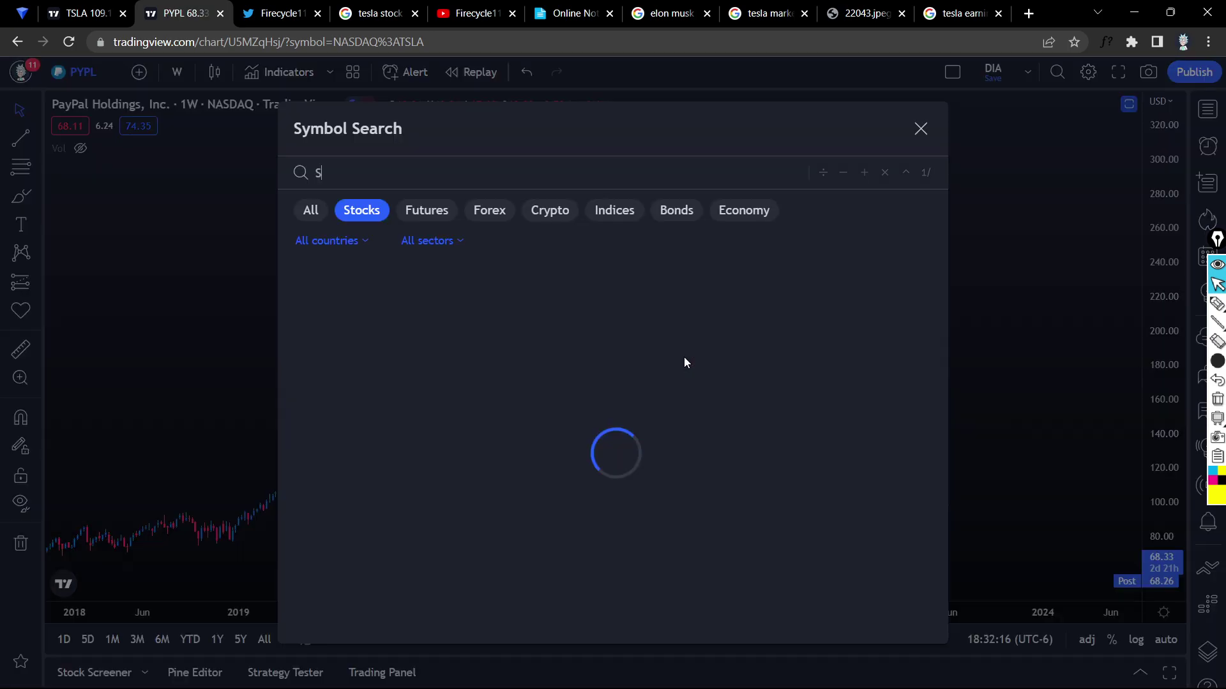
text(op)
key(Return)
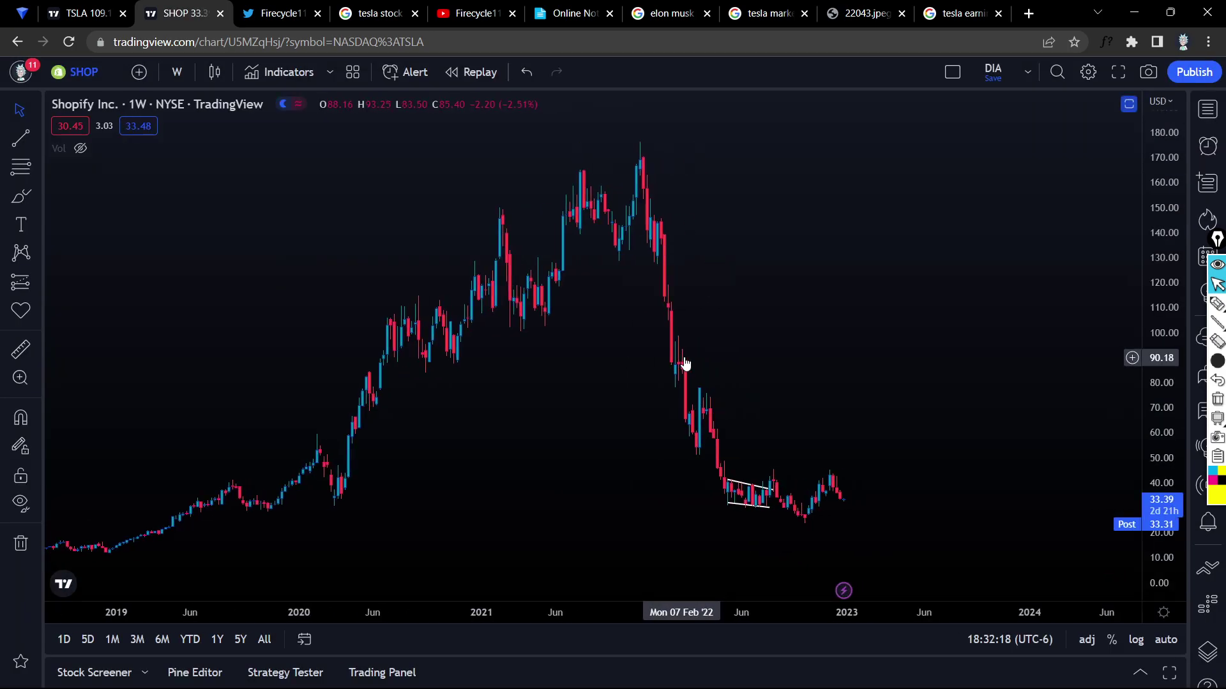
Switch to the TSLA chart and set its interval to 1 week.
click(80, 13)
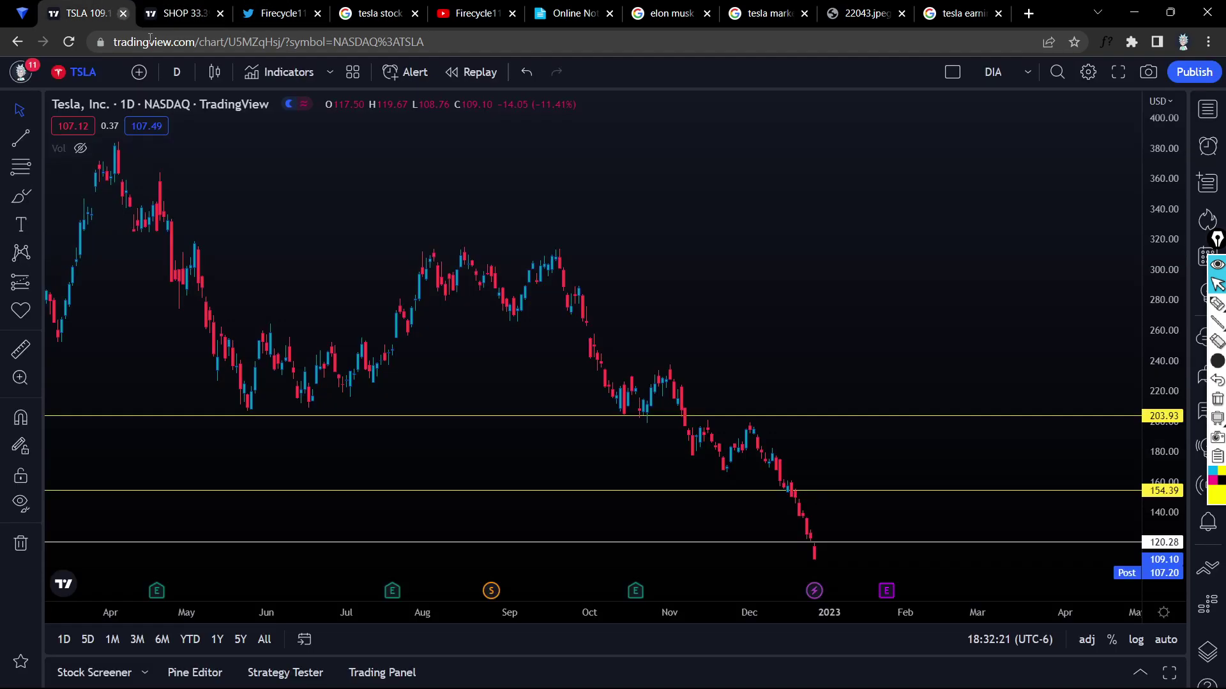
scroll(444, 307, down, 5)
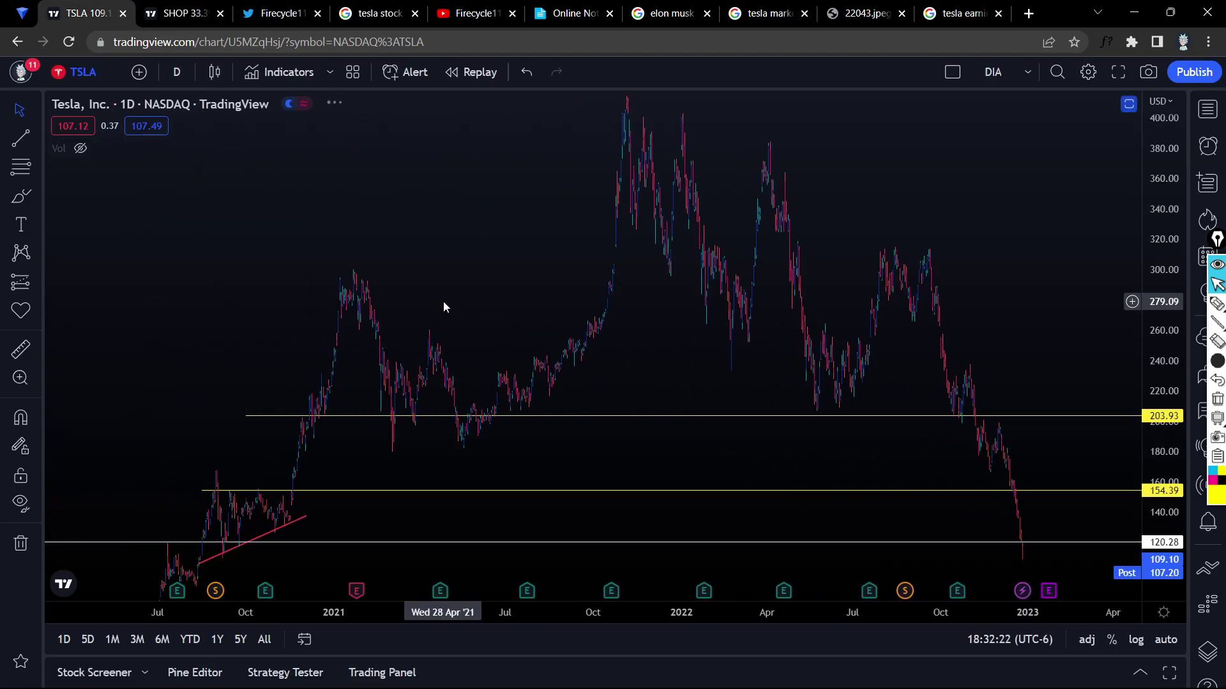
click(177, 71)
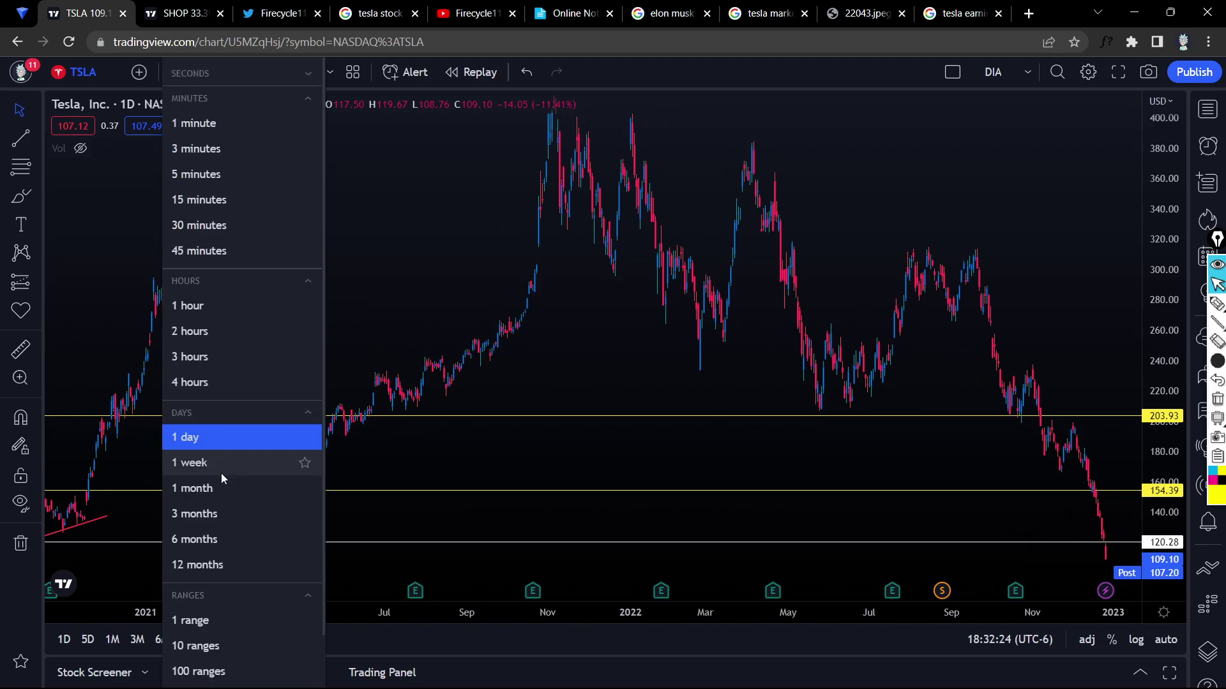
click(204, 465)
scroll(702, 283, up, 3)
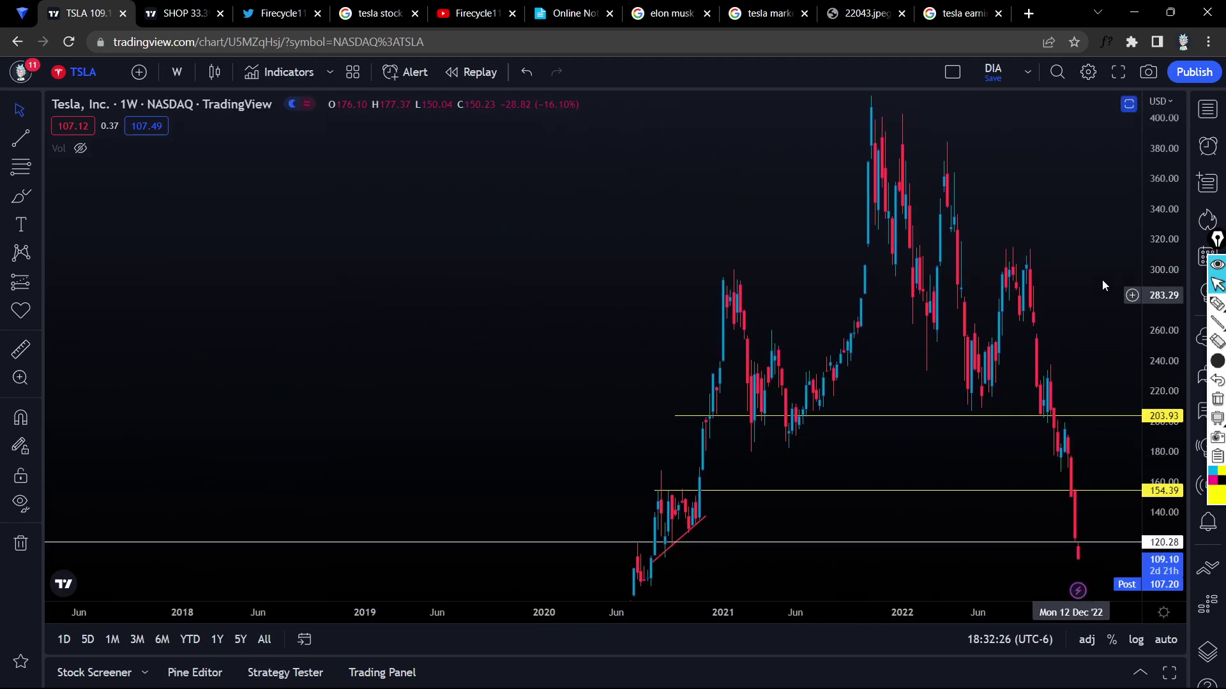
drag(1172, 253, 545, 451)
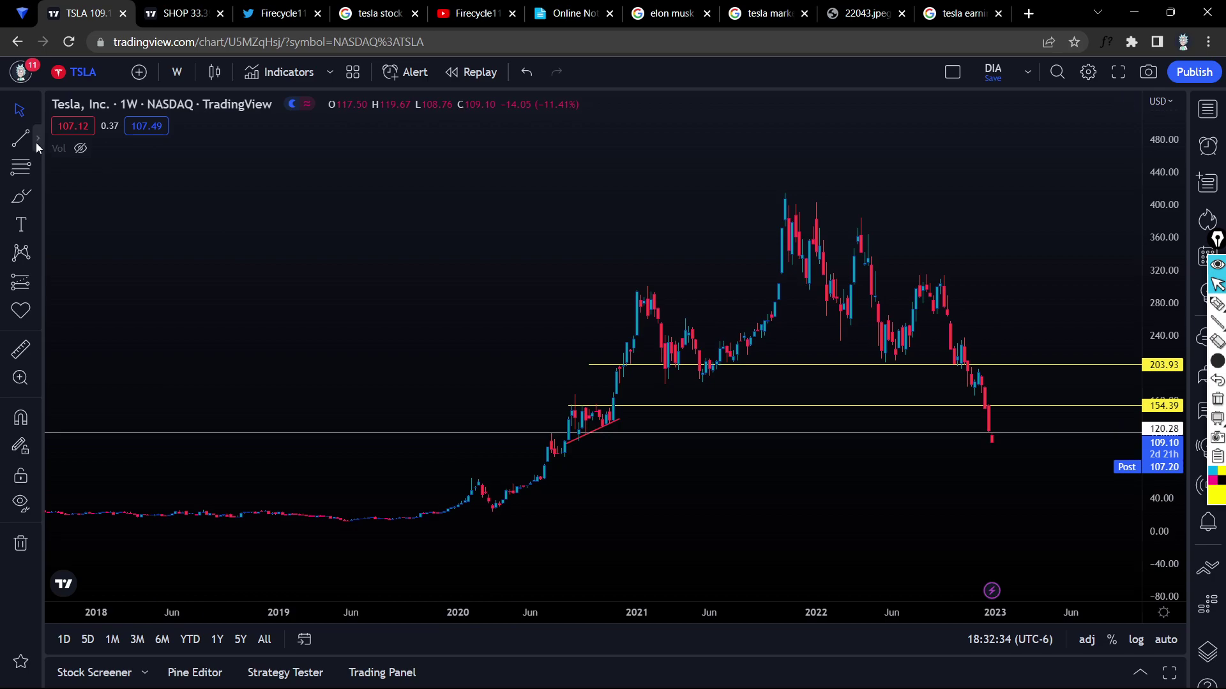
Draw a horizontal line on the TSLA chart at the early 2020 high, at about 56.71.
click(36, 140)
click(127, 332)
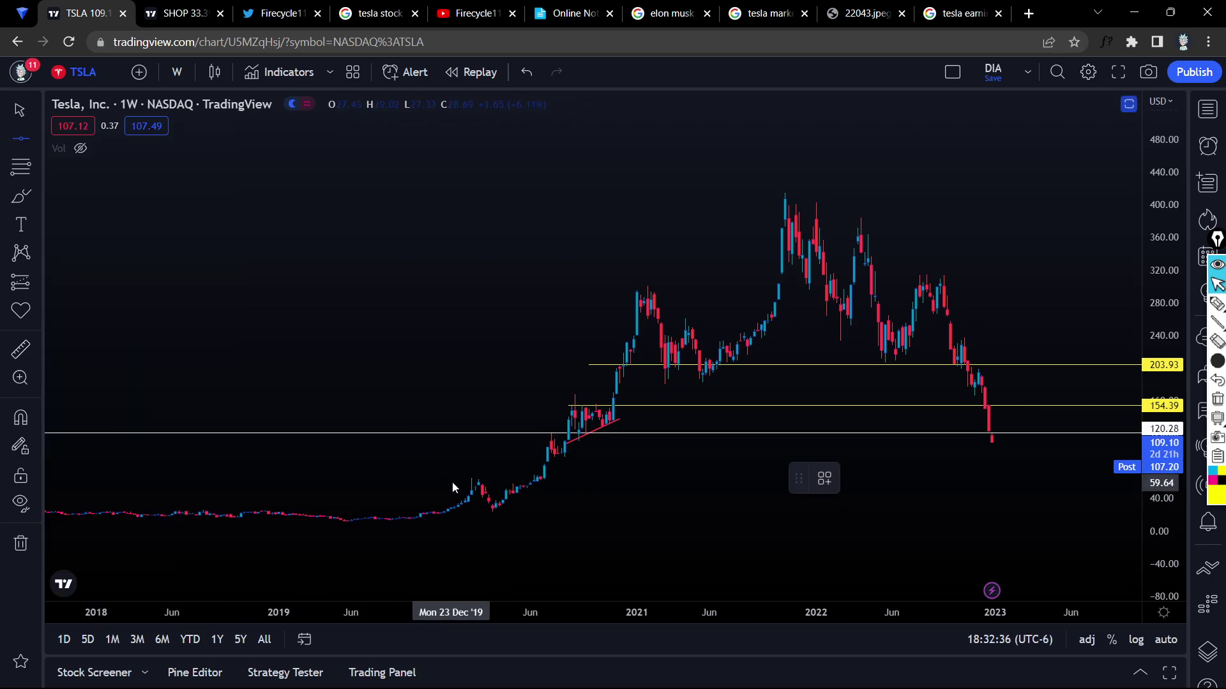
click(482, 486)
click(499, 327)
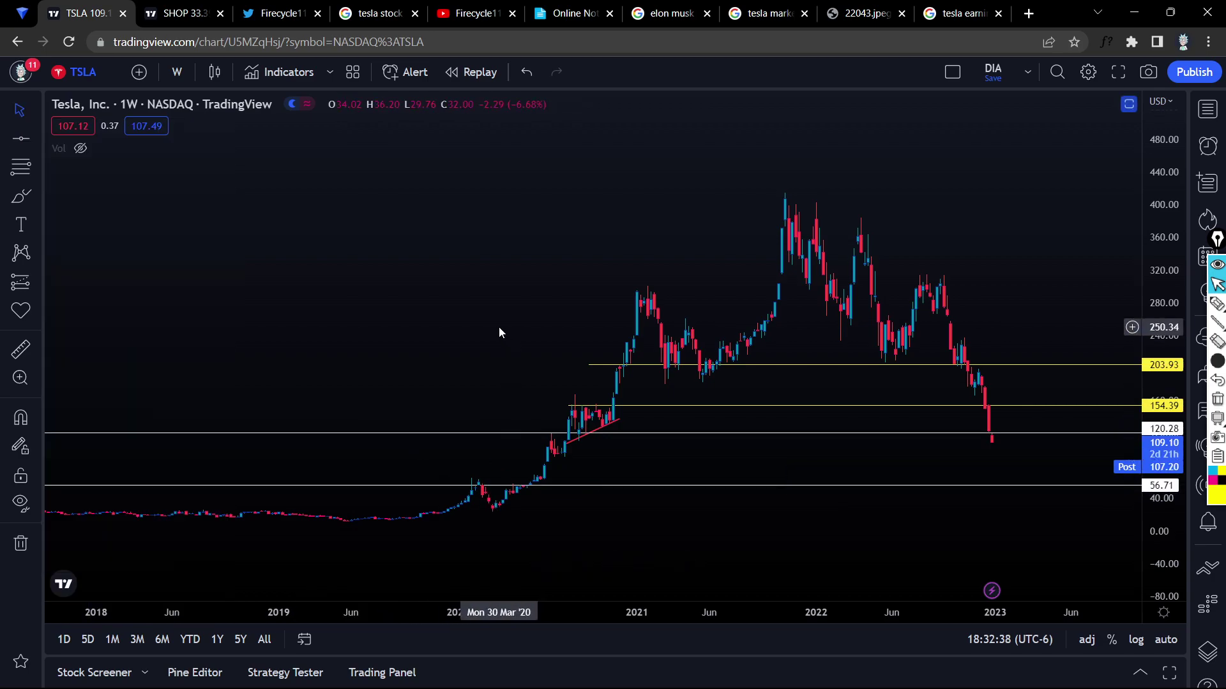
drag(1056, 300, 971, 276)
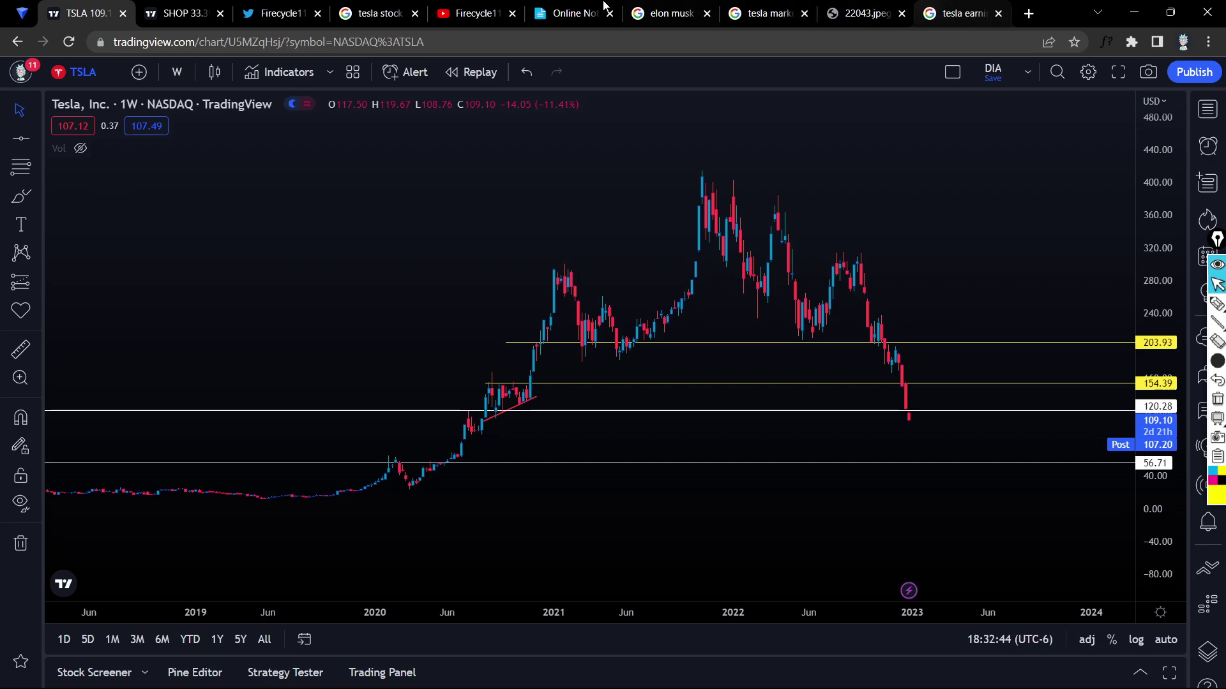
Review the list of Tesla discussion questions in Online Notepad and open the Firecycle114 YouTube videos page.
click(574, 7)
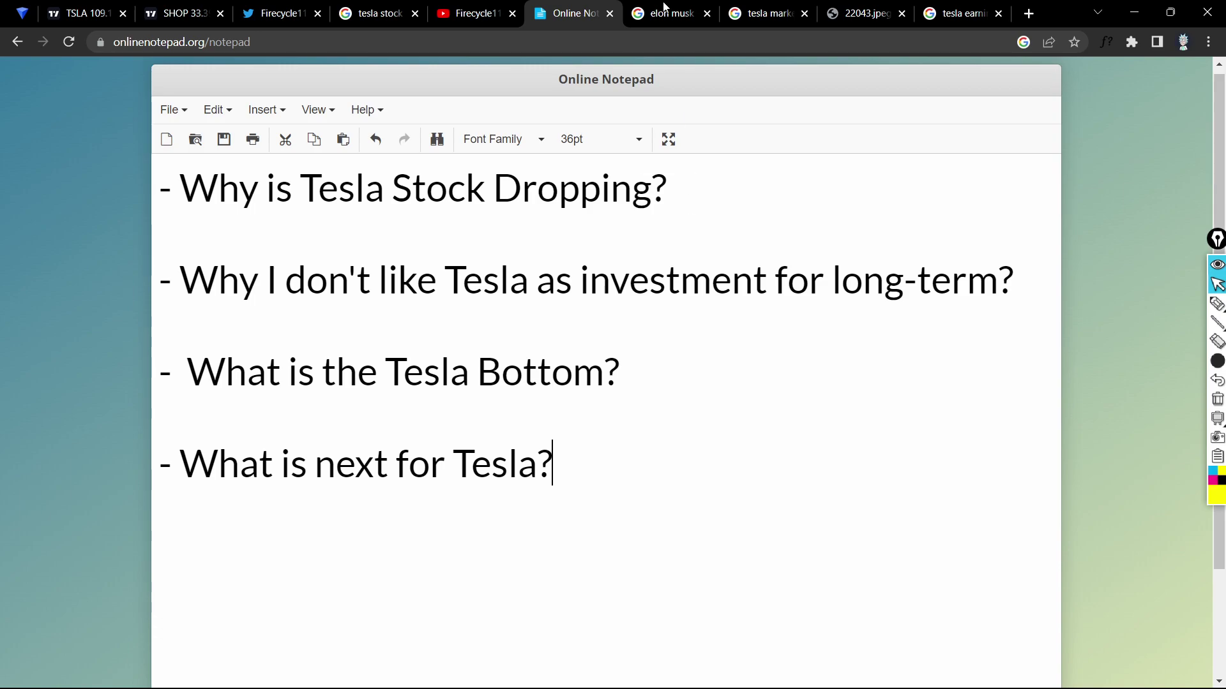
click(473, 13)
scroll(765, 416, down, 1)
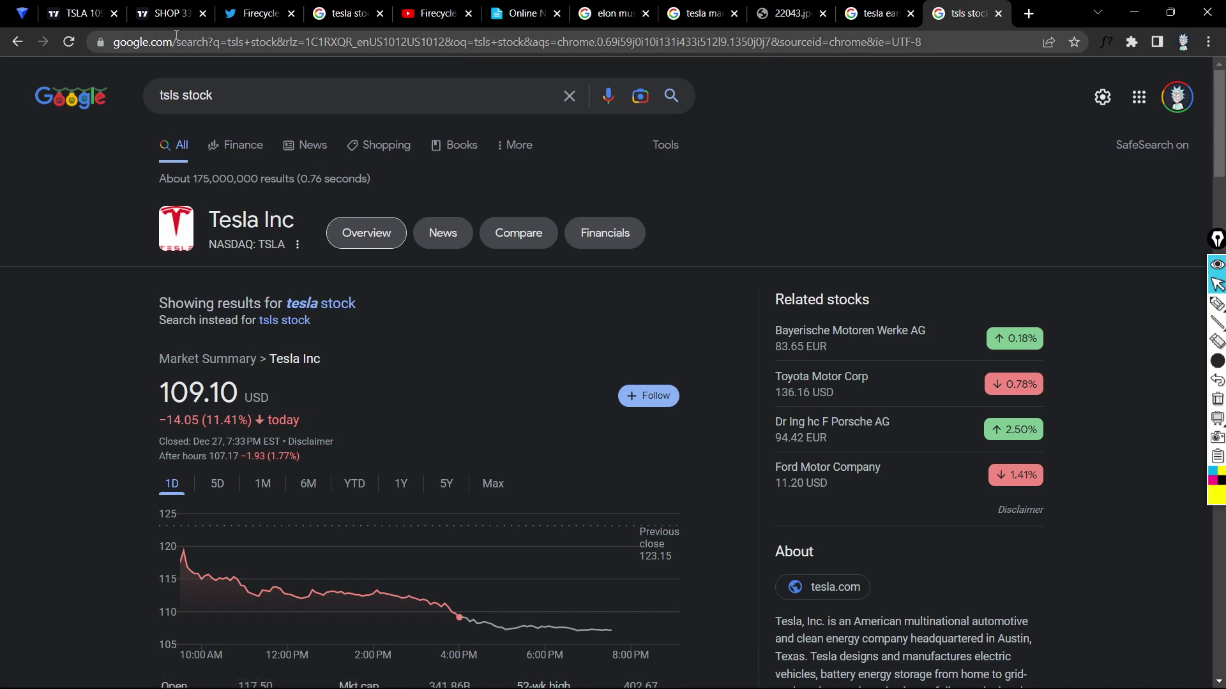
Switch to the SHOP chart on TradingView and load the symbol TSLS in its place.
click(168, 13)
text(TSLS)
key(Return)
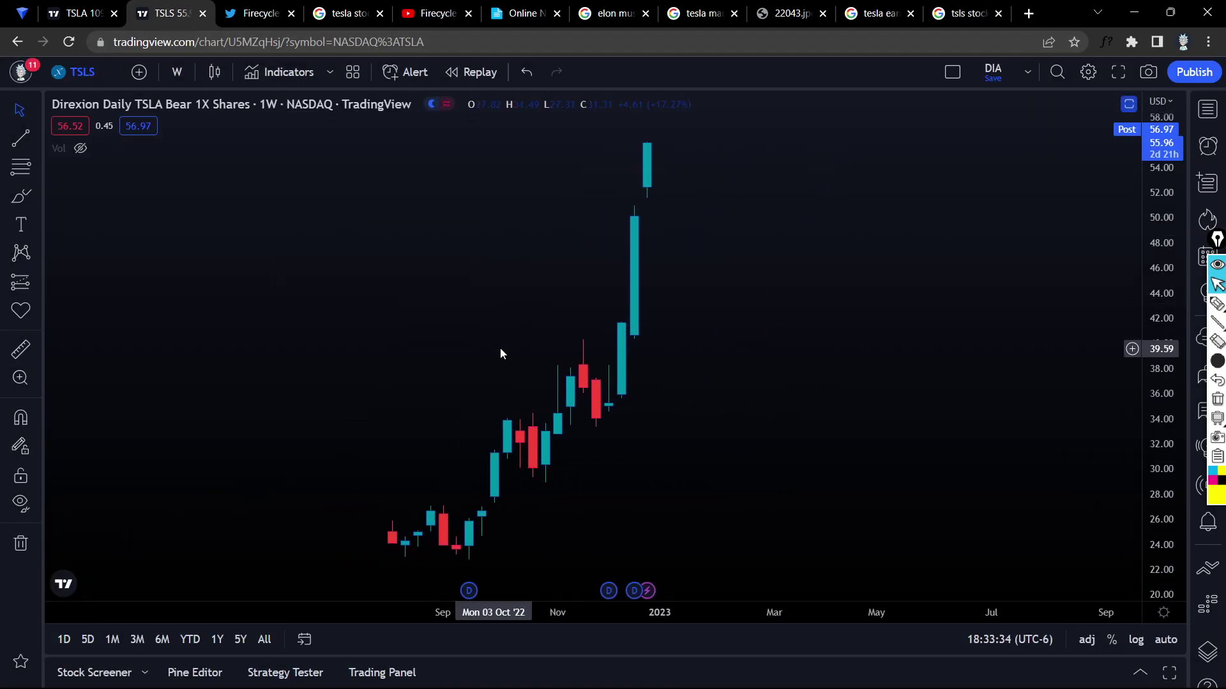
Measure the TSLS price rise from mid-November 2022 to the latest candle and return the chart to SHOP.
click(21, 349)
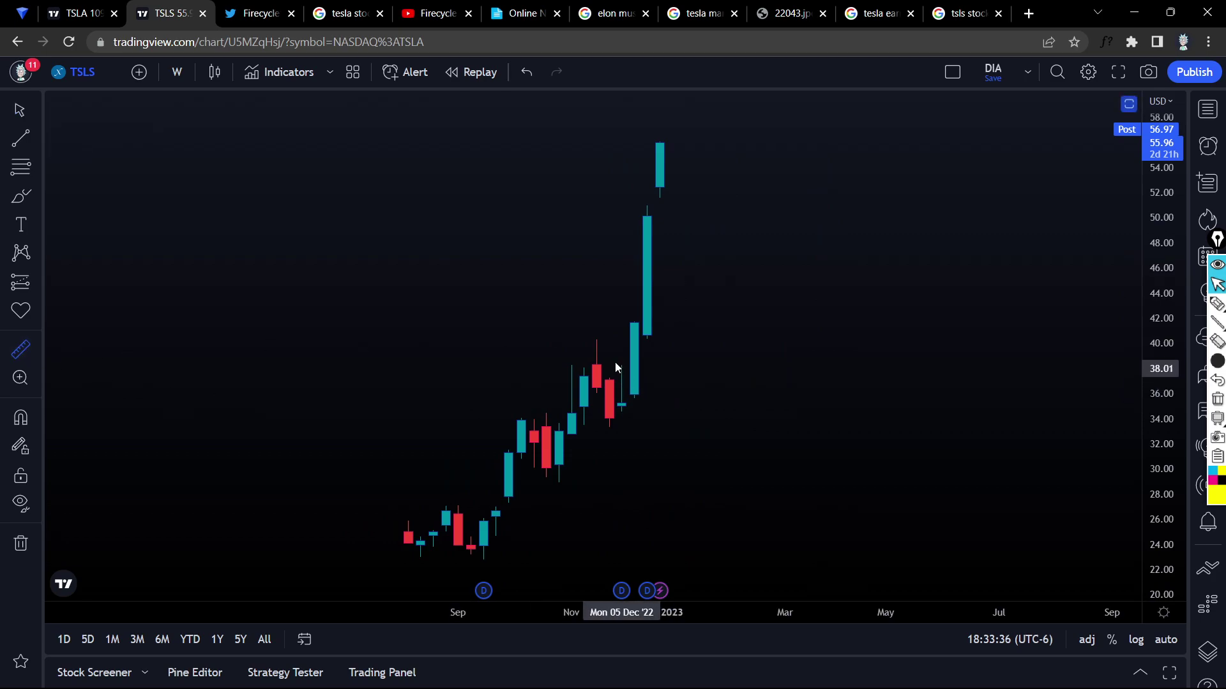
click(583, 361)
click(748, 120)
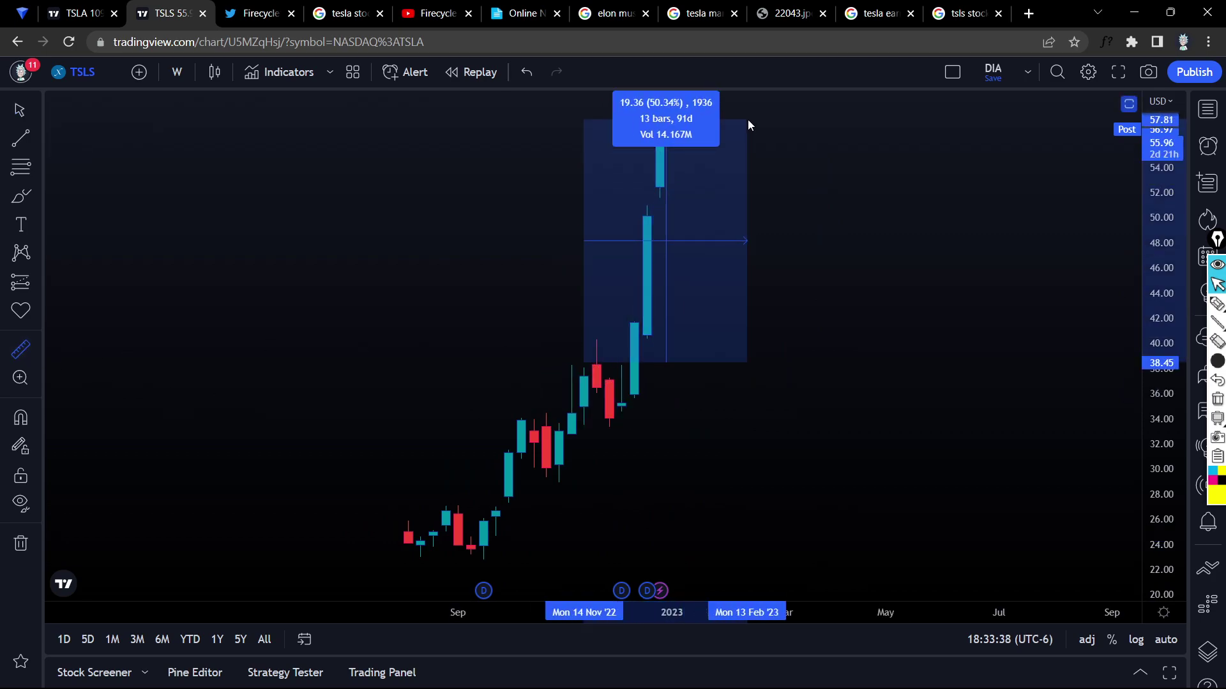
click(377, 193)
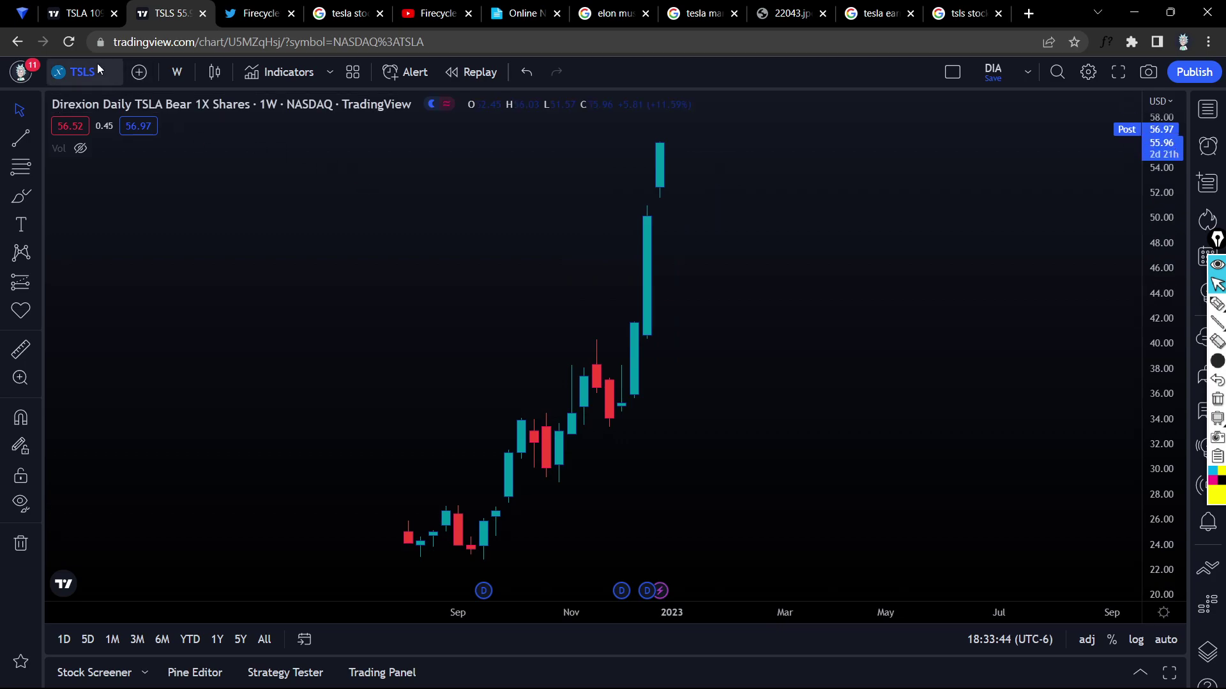
text(shop)
key(Return)
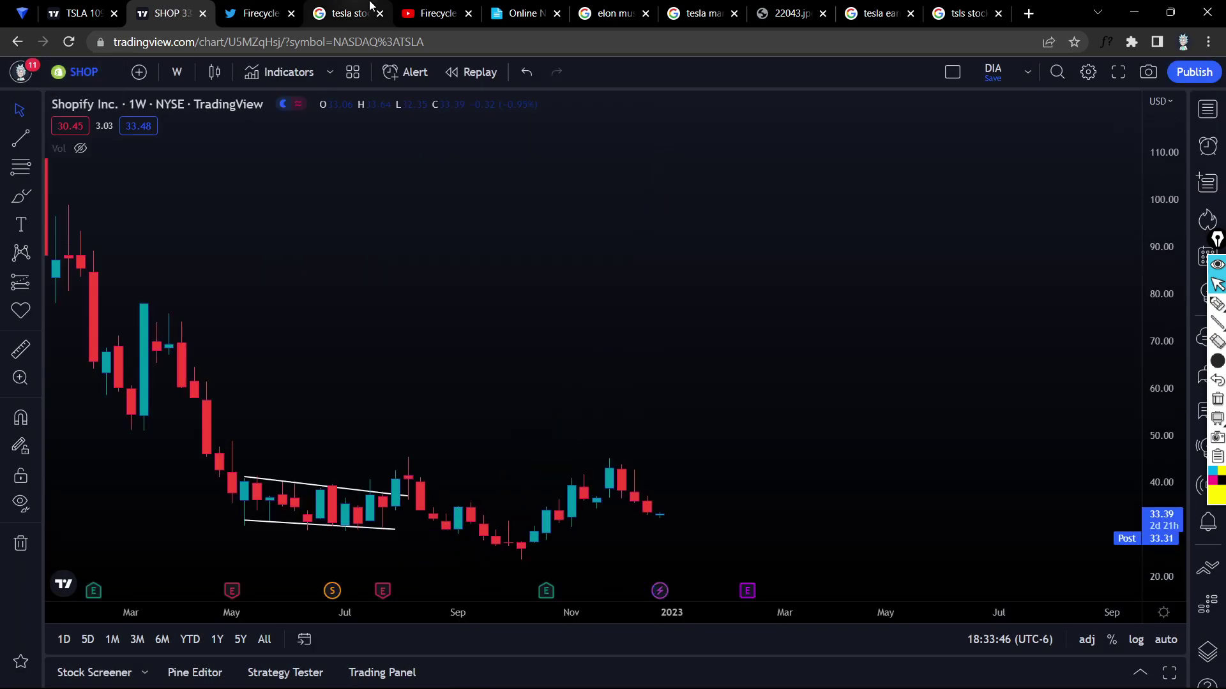
Browse the Firecycle114 YouTube uploads around the Tesla "CRASH TO 150 in Just 3 Days" video and return to the newest ones.
click(436, 8)
scroll(639, 383, up, 1)
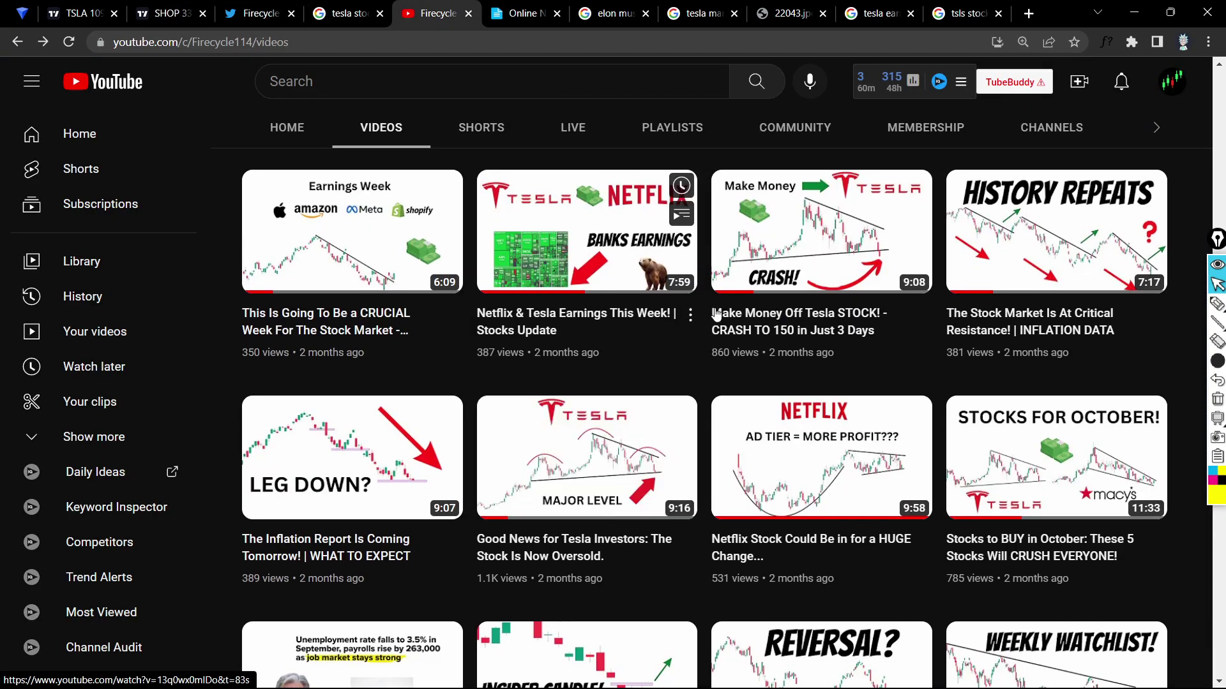
mouse_move(785, 257)
scroll(536, 388, up, 15)
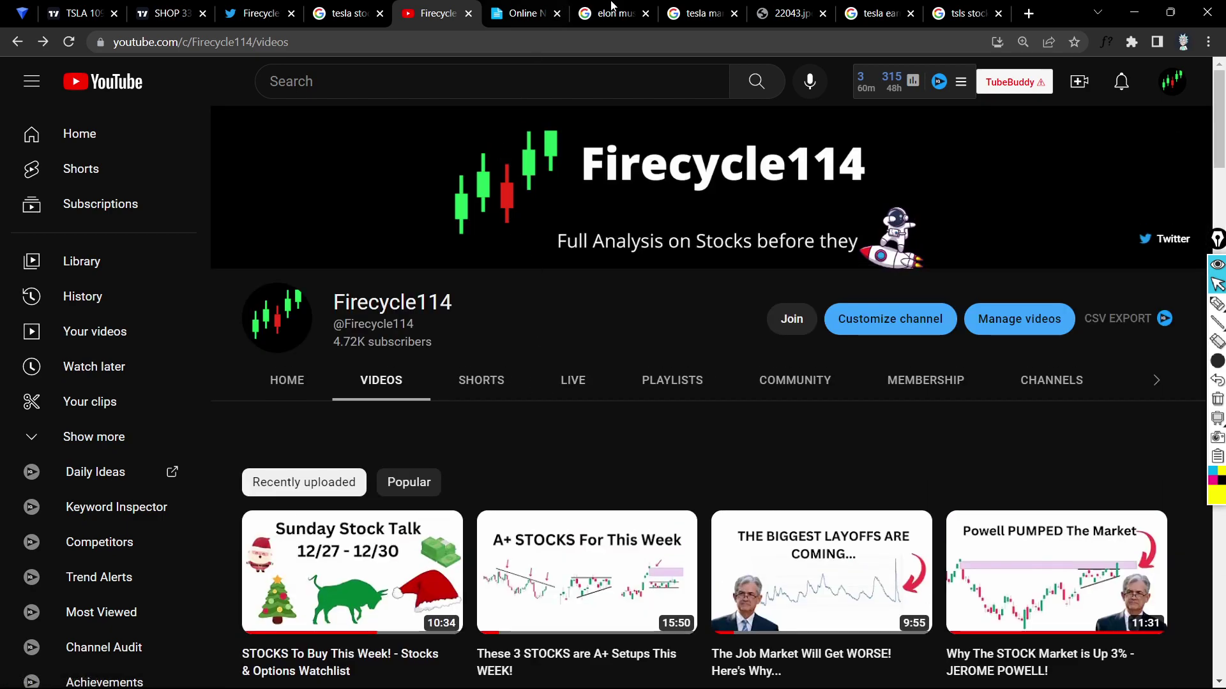
Find the Firecycle114 Twitter post of Oct 16 about the $TSLA crash to 150 and the $TSLS short stock.
click(521, 13)
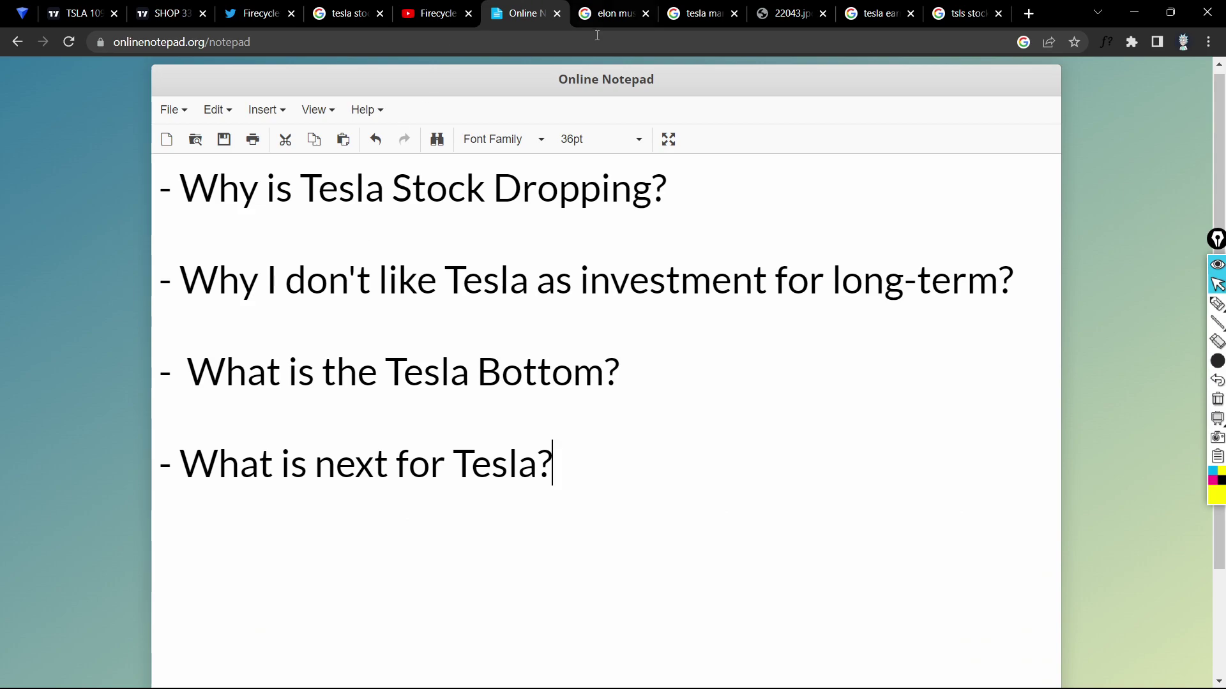
click(438, 13)
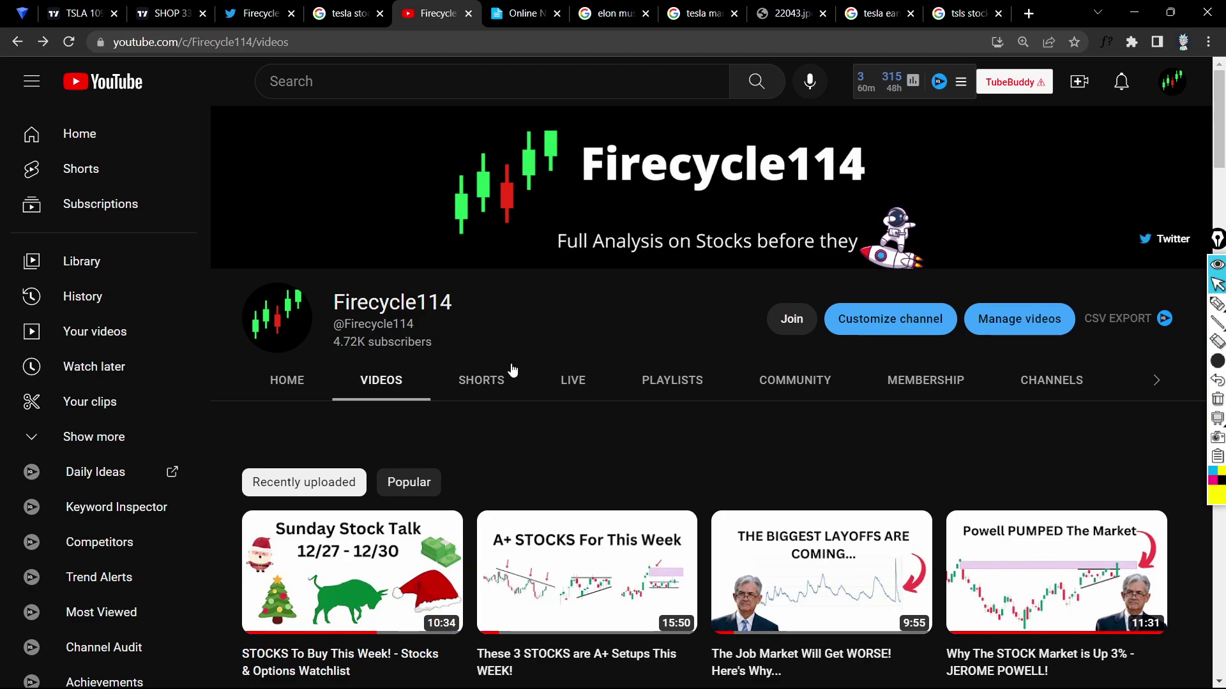
scroll(509, 367, down, 3)
click(255, 14)
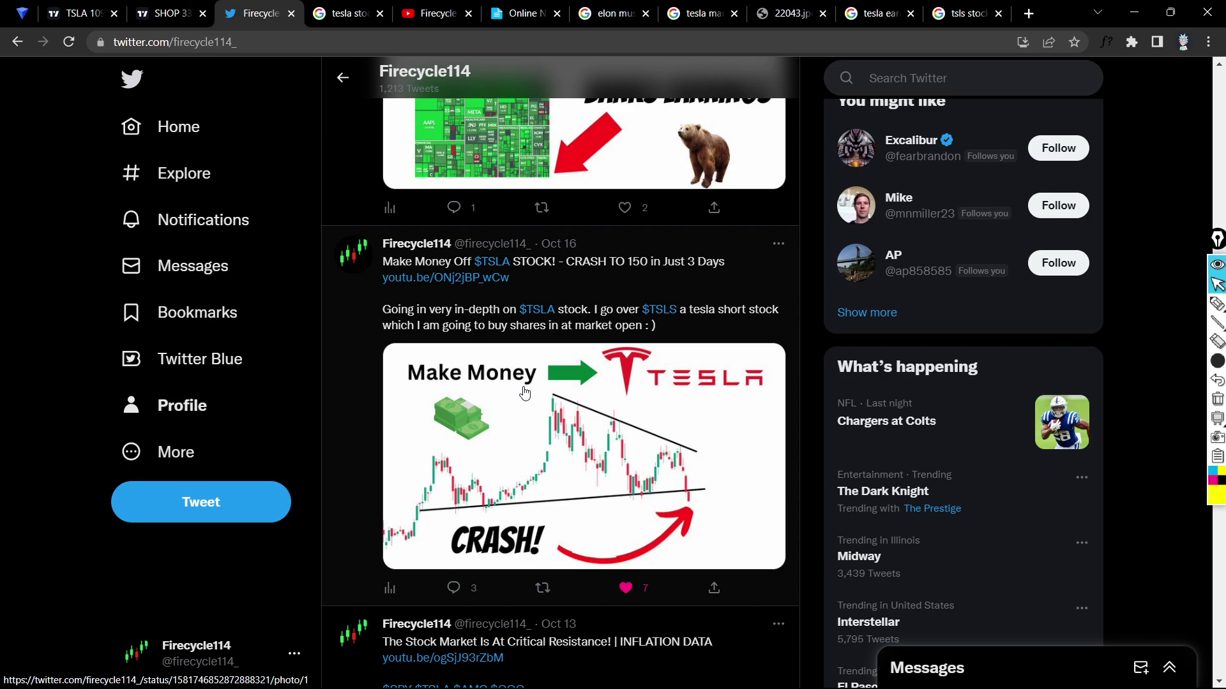
Compare Tesla's quarterly financials for Sep 2022, Jun 2022, Mar 2022 and Dec 2021 in the "tesla earnings" search results, ending on Sep 2022.
click(960, 13)
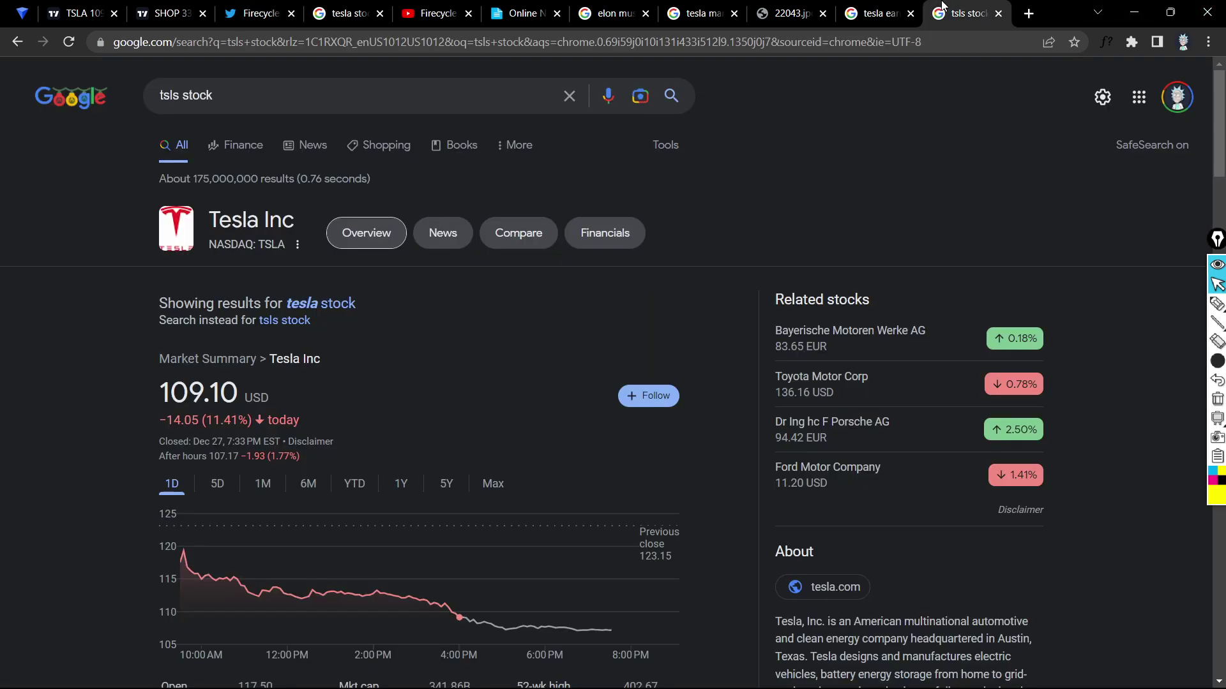
scroll(634, 448, down, 1)
click(877, 13)
scroll(735, 301, down, 2)
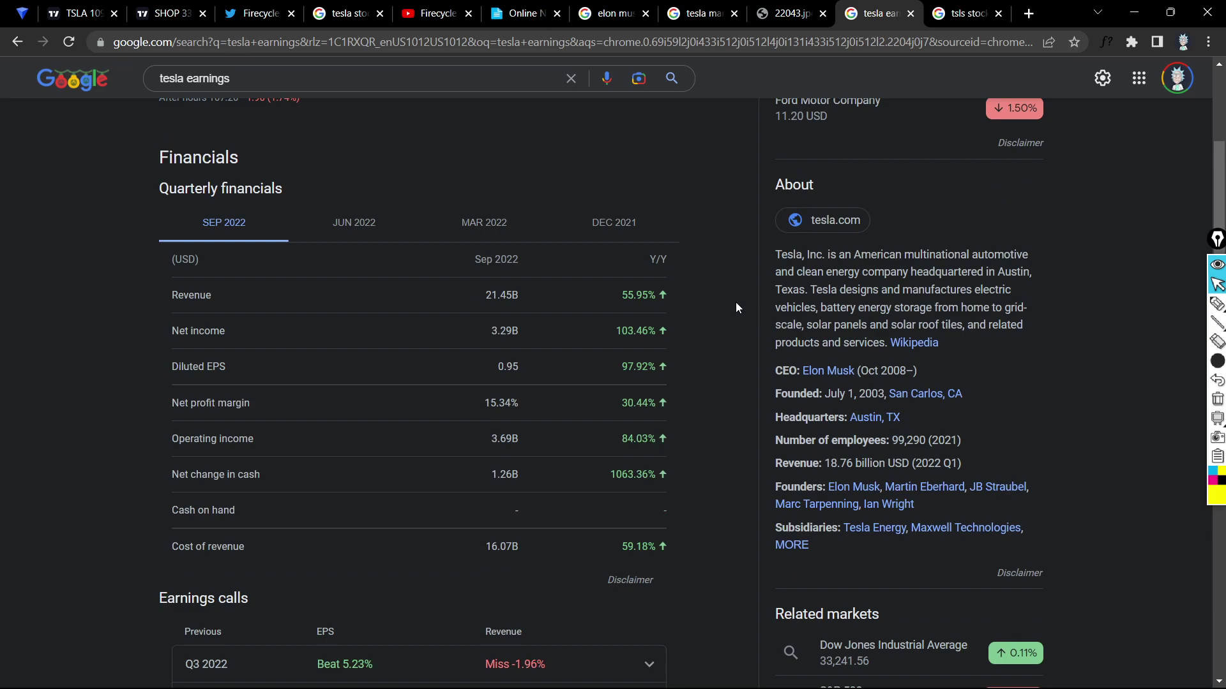
click(355, 222)
click(461, 236)
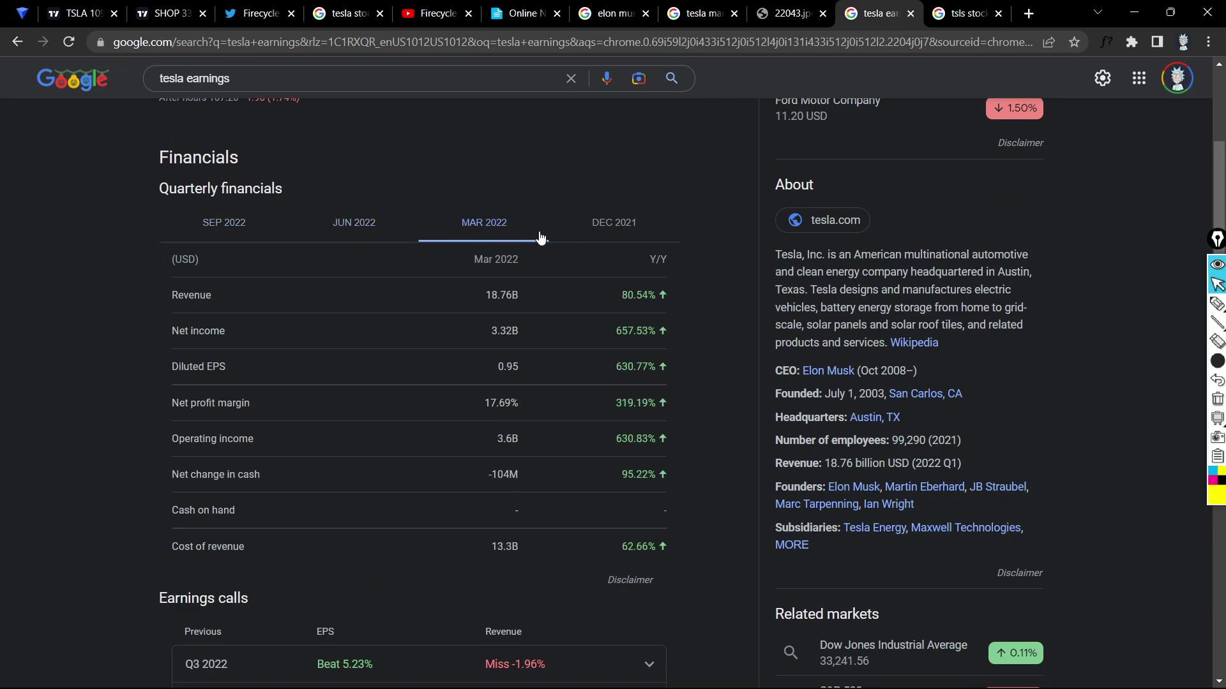
click(604, 234)
click(493, 223)
click(377, 224)
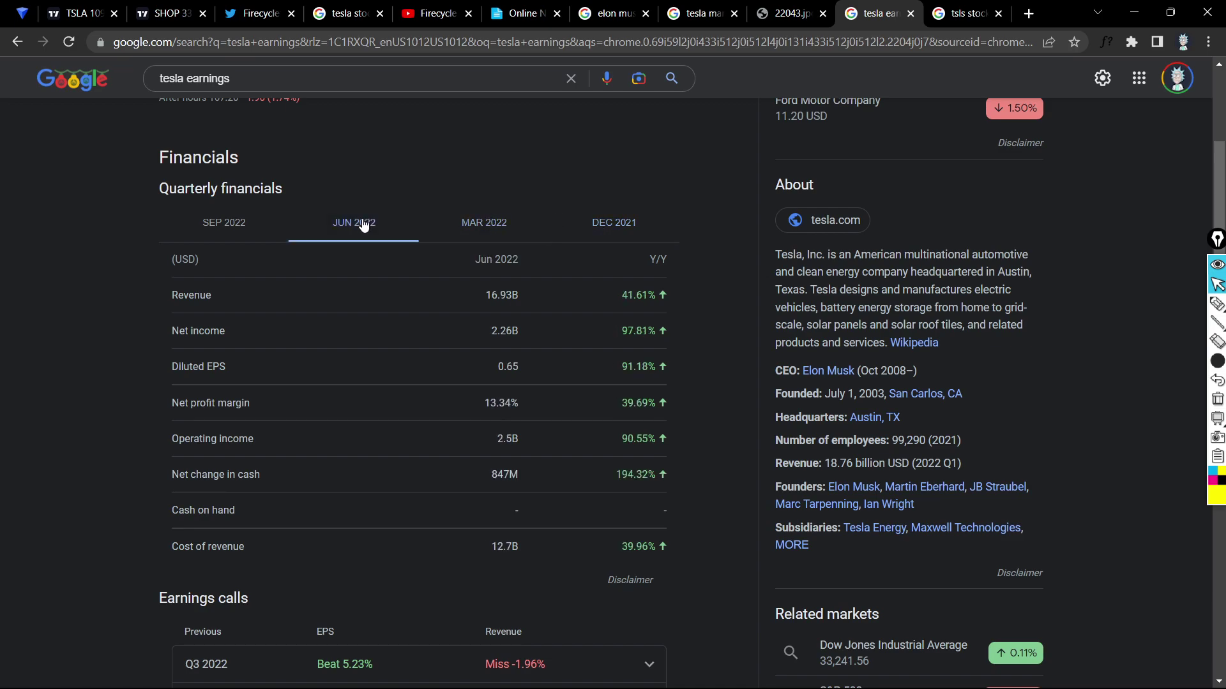
click(259, 230)
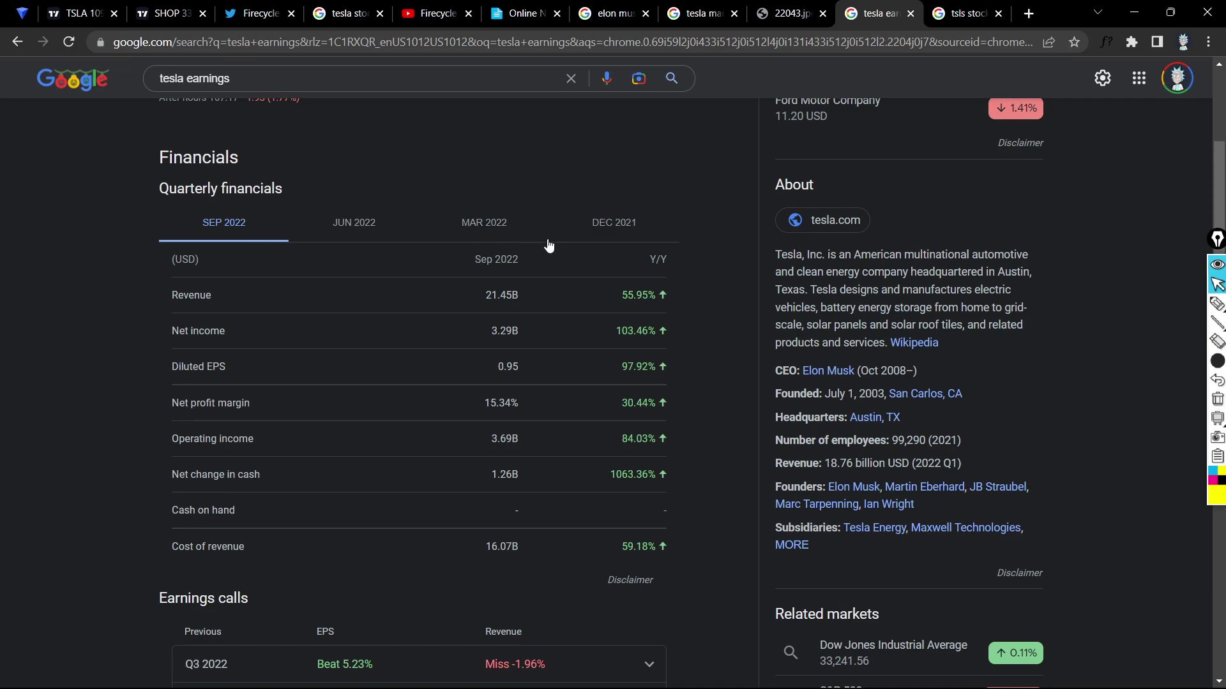
Look through the "elon musk twitter" search results down to the Top stories about Elon Musk and Twitter.
scroll(673, 196, up, 1)
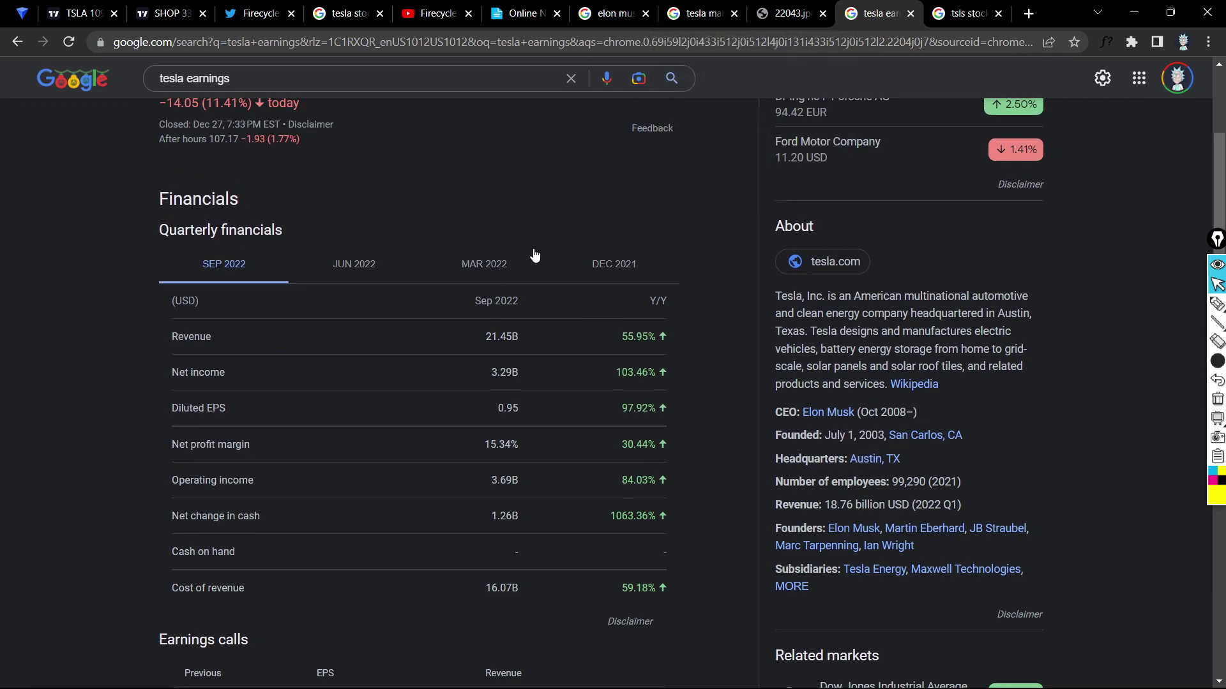
click(625, 6)
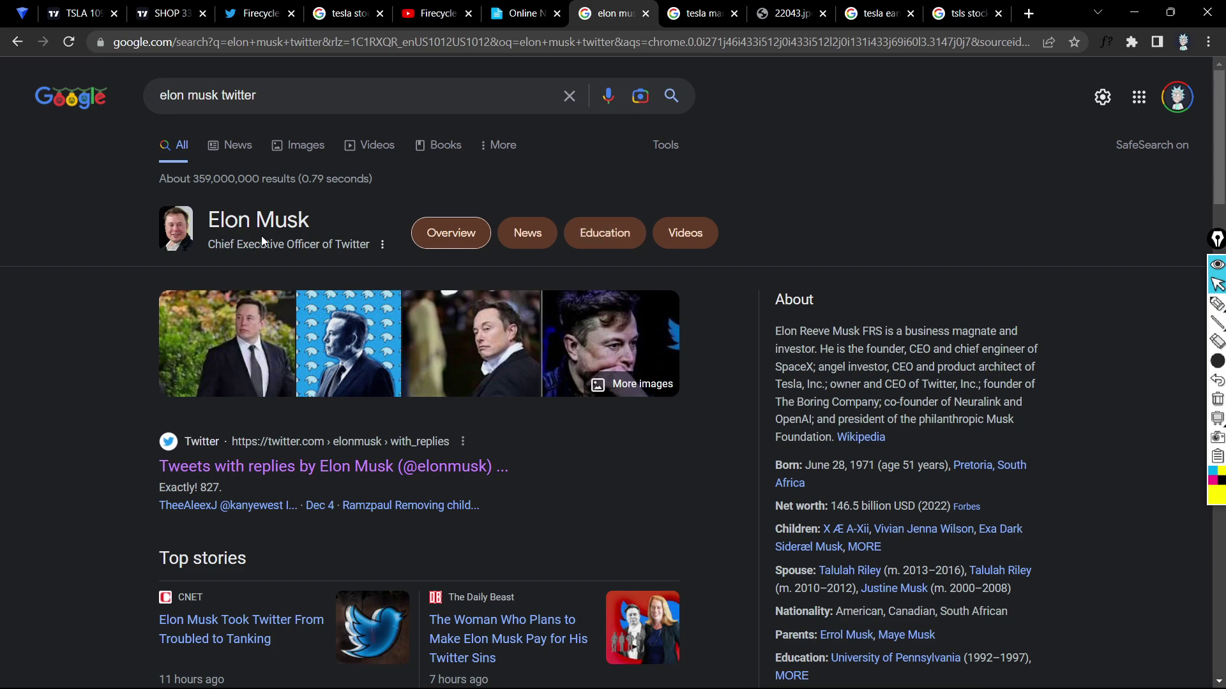
scroll(57, 255, down, 1)
scroll(57, 258, up, 1)
scroll(142, 364, down, 2)
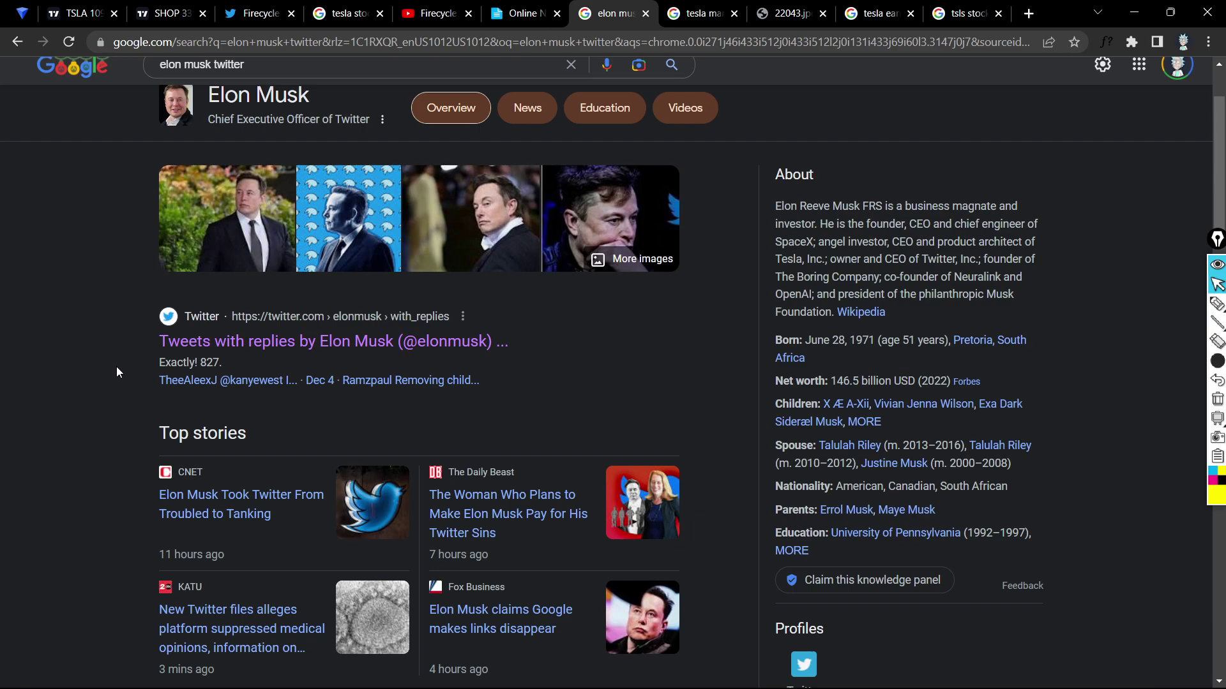
scroll(116, 366, down, 3)
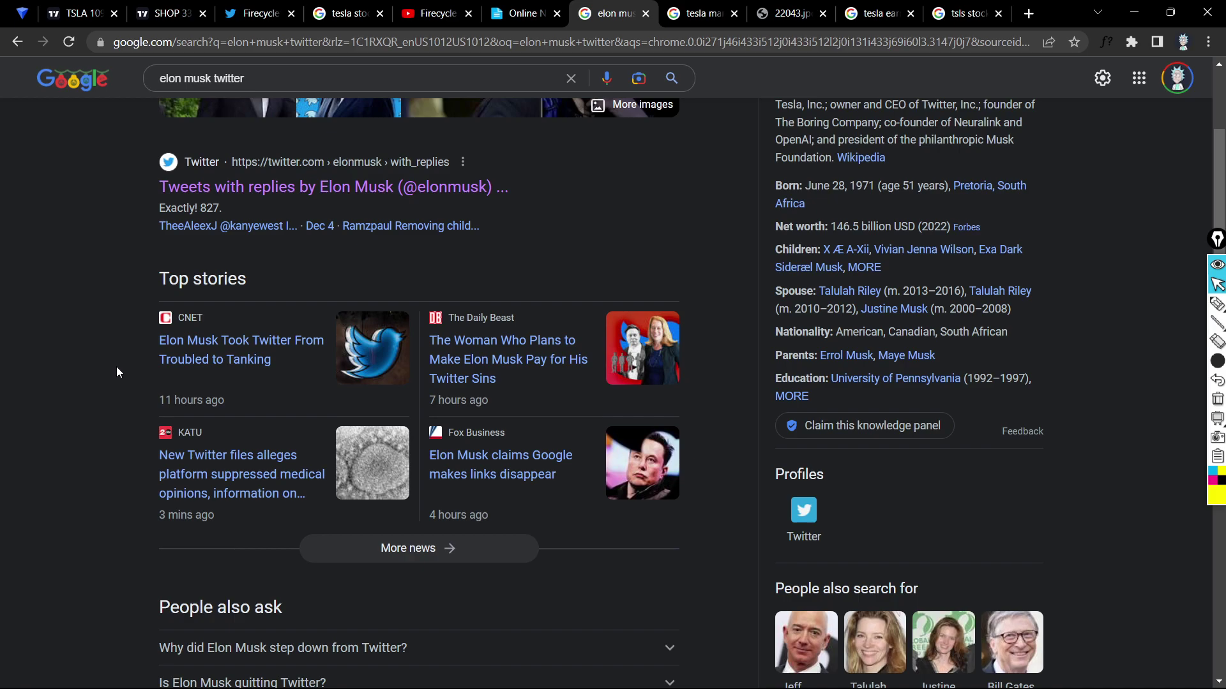
scroll(116, 366, down, 3)
key(F5)
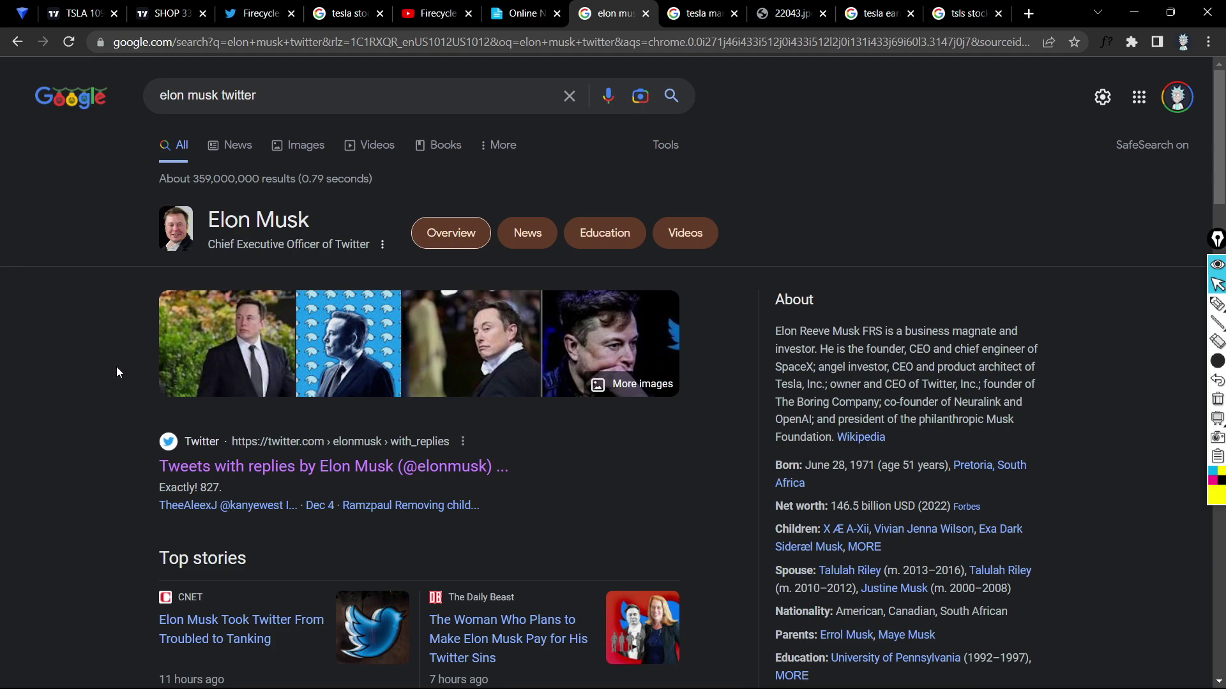
Highlight the Elon Musk heading in the search results and skim the Twitter result and news stories below it.
double_click(258, 224)
drag(258, 223, 251, 222)
triple_click(251, 223)
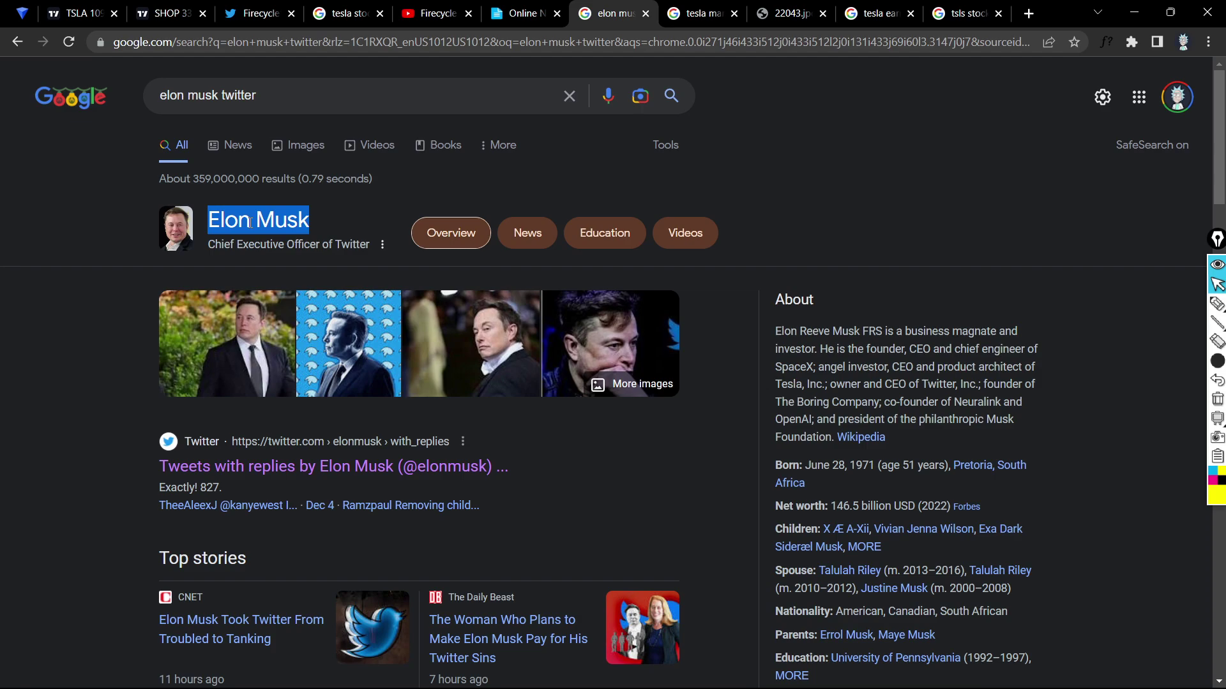
click(79, 232)
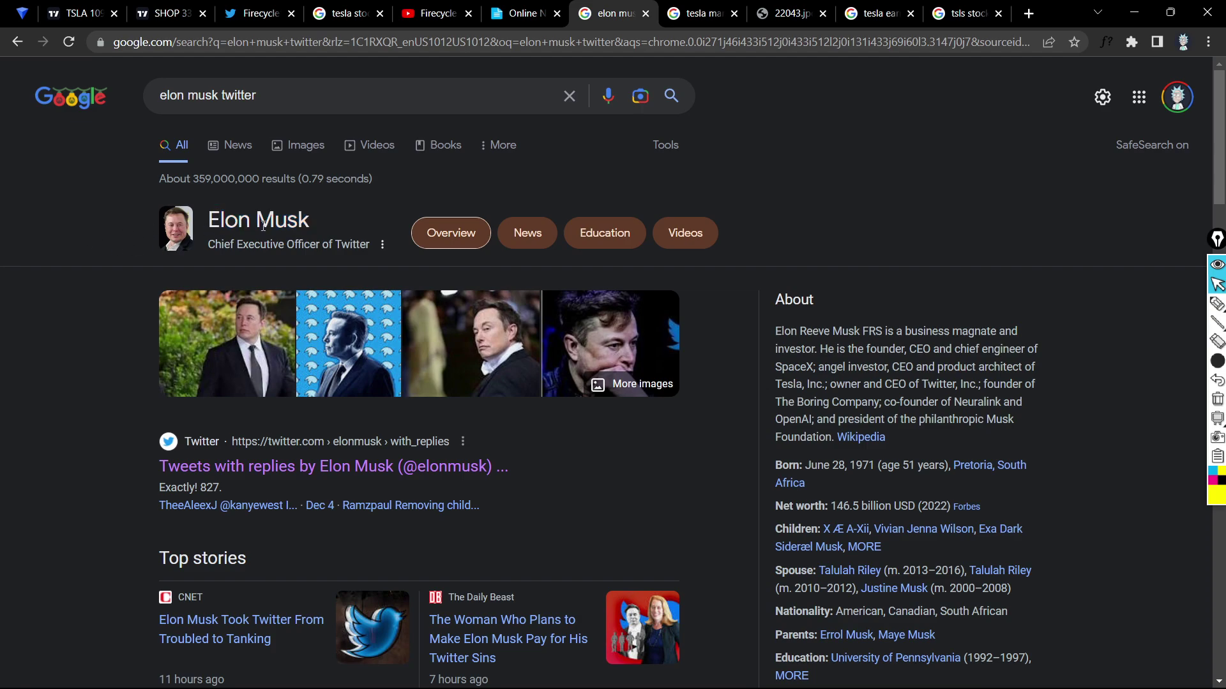
scroll(355, 217, down, 1)
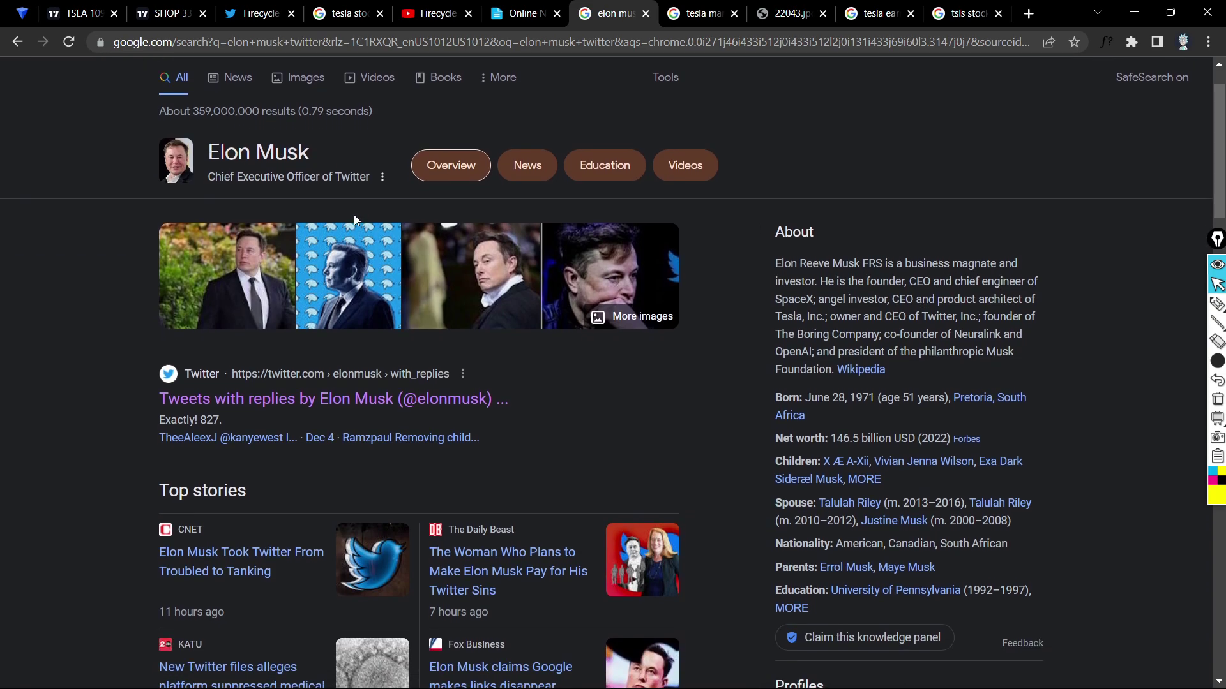
scroll(353, 215, down, 4)
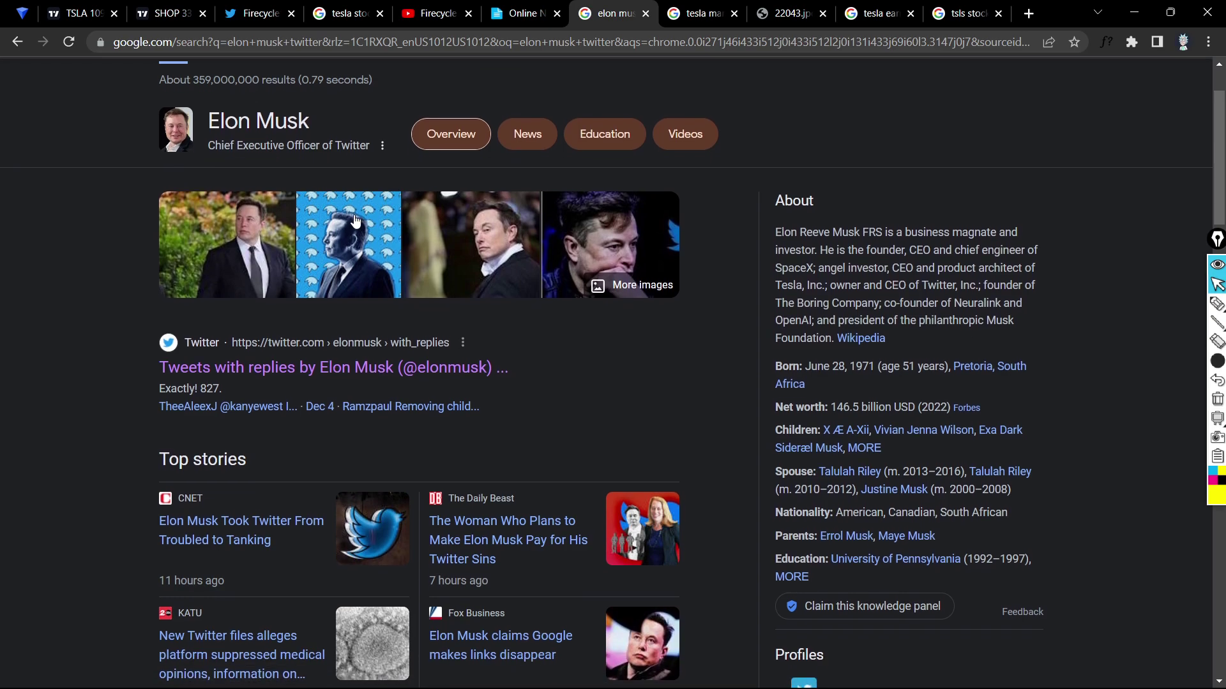
scroll(355, 217, up, 5)
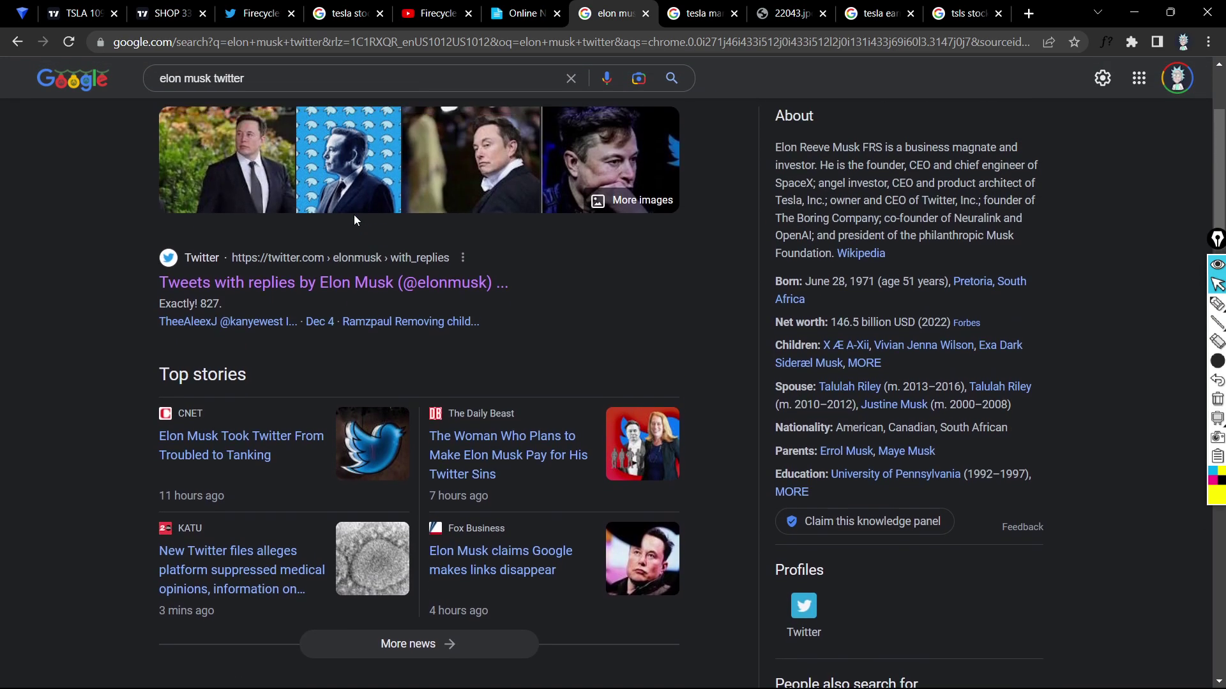
Highlight the question "Why is Tesla Stock Dropping?" in the online notepad and return to the Elon Musk search results.
click(549, 11)
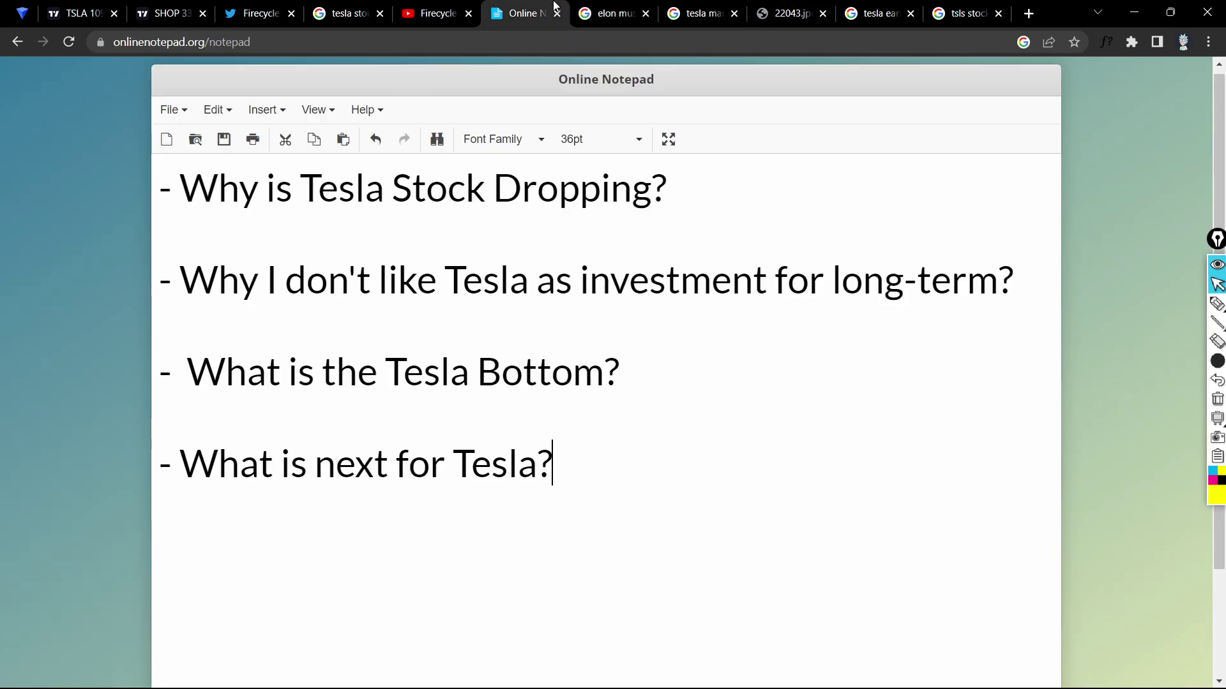
double_click(468, 199)
triple_click(468, 199)
click(491, 191)
click(598, 7)
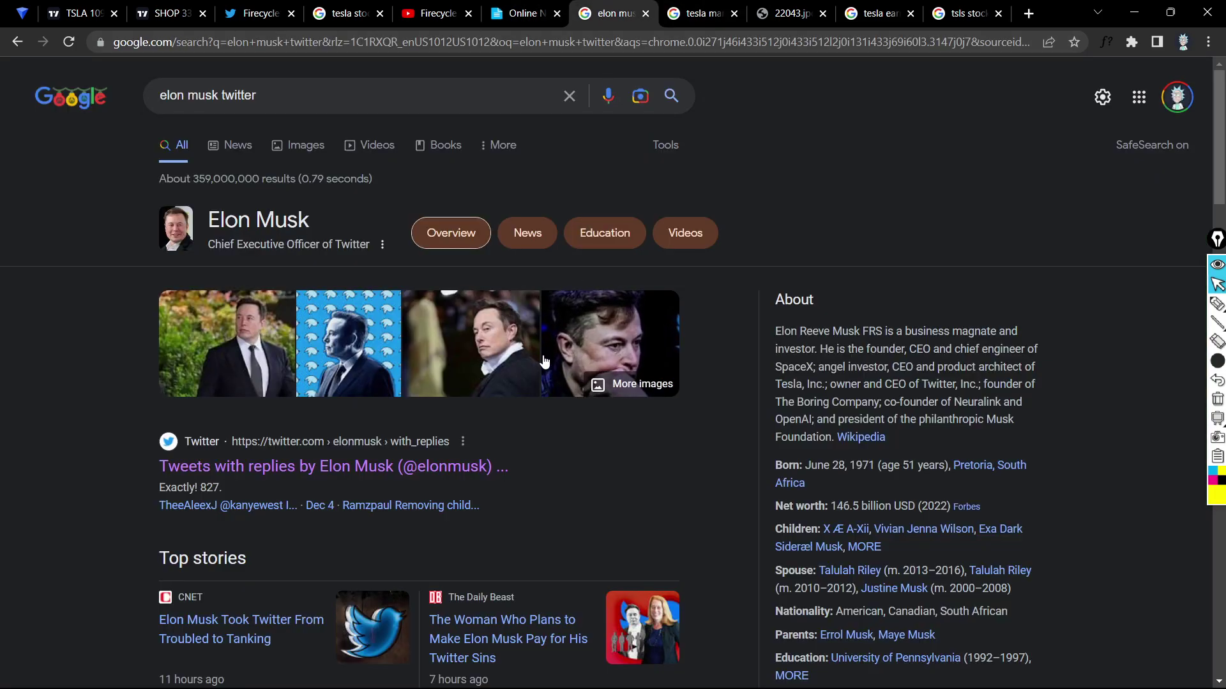
Examine the Statista infographic comparing Tesla's market cap with other car manufacturers, enlarging it and restoring the full view.
click(798, 9)
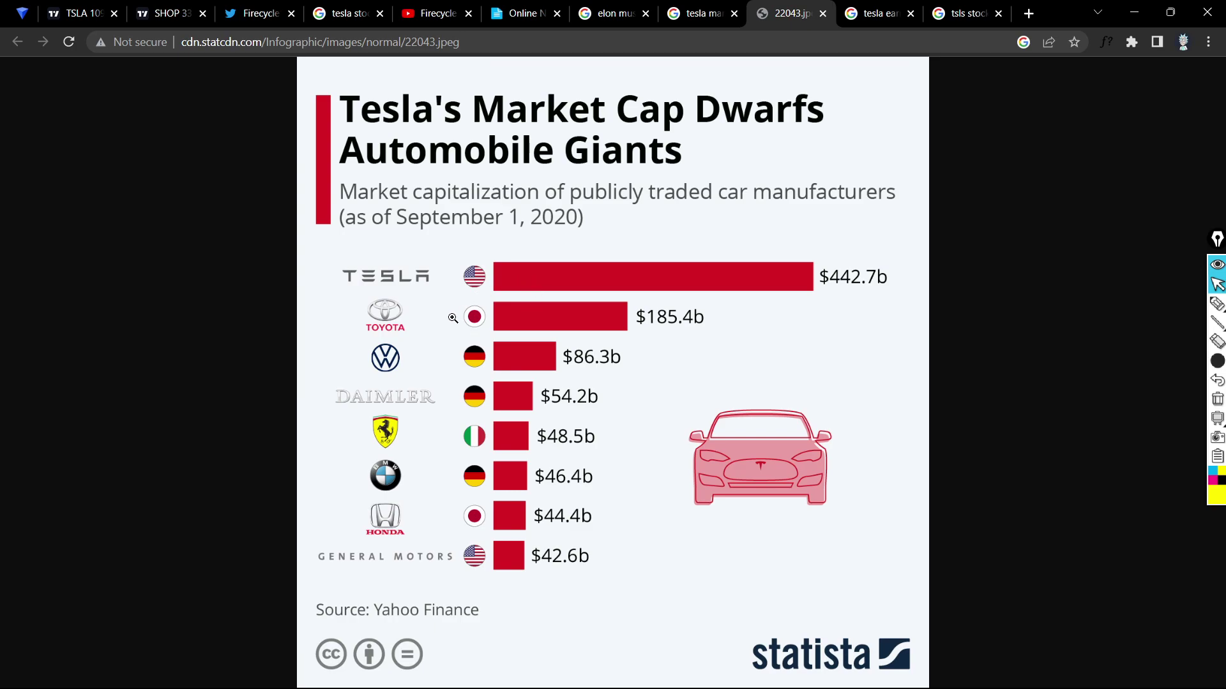
click(513, 442)
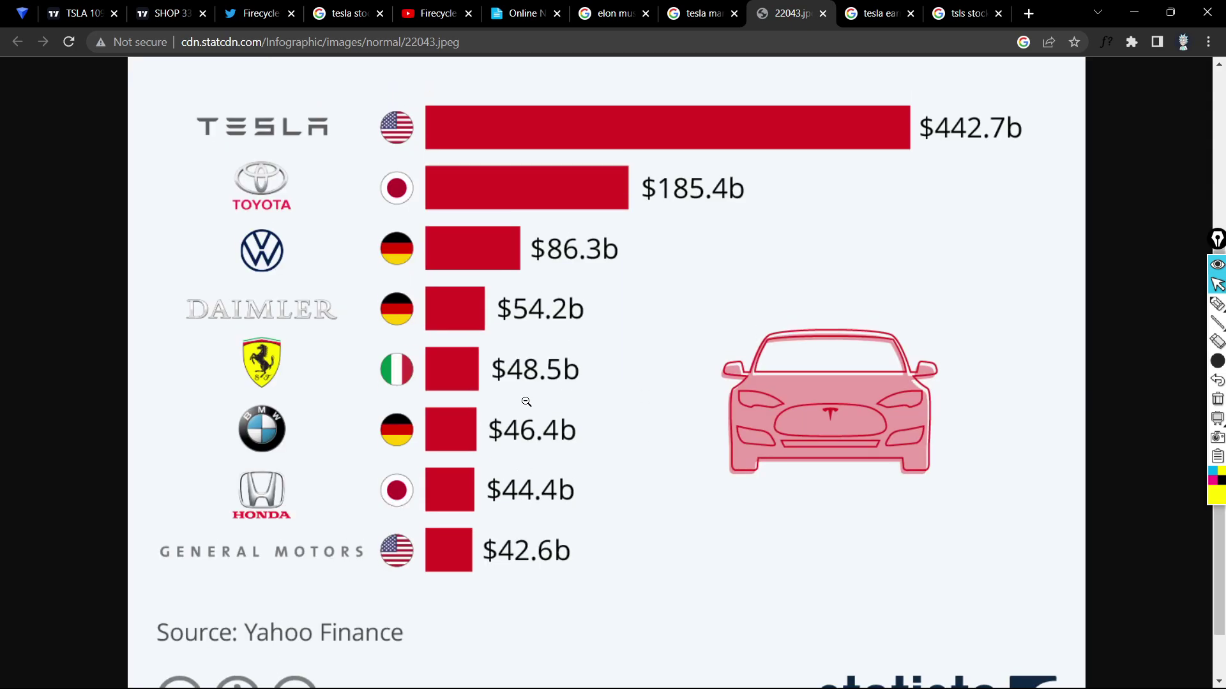
scroll(521, 402, up, 2)
click(553, 326)
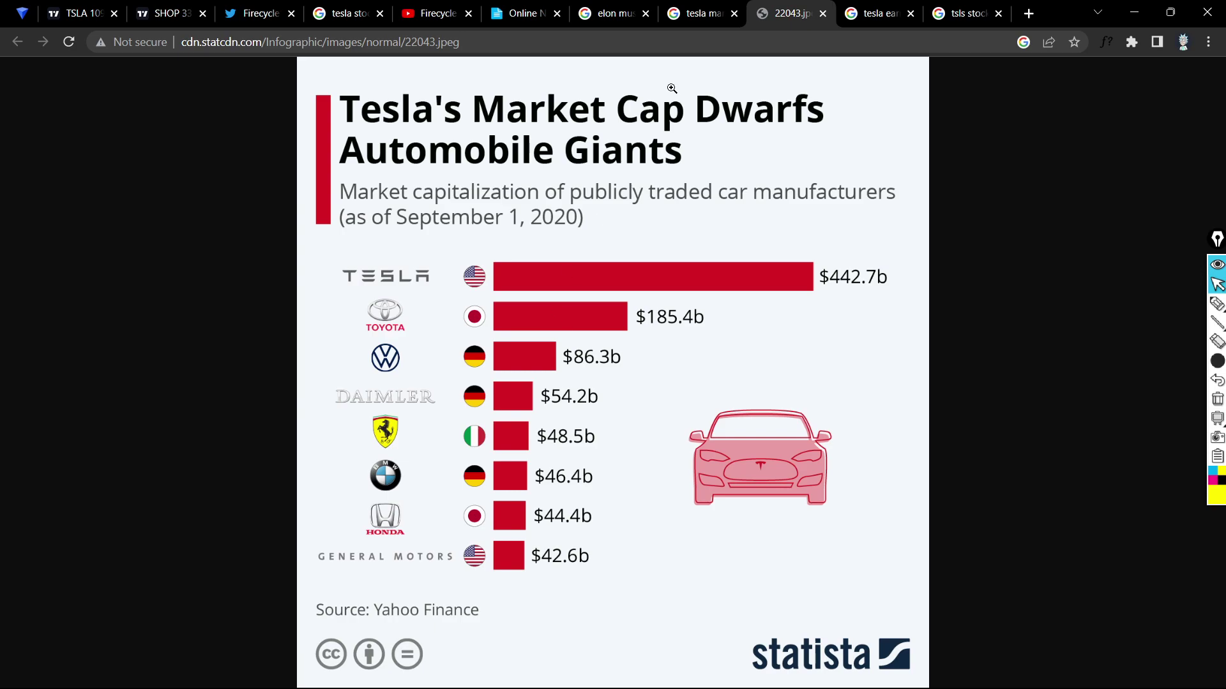
Highlight the line "Why I don't like Tesla as investment for long-term?" in the online notepad.
click(701, 13)
click(538, 12)
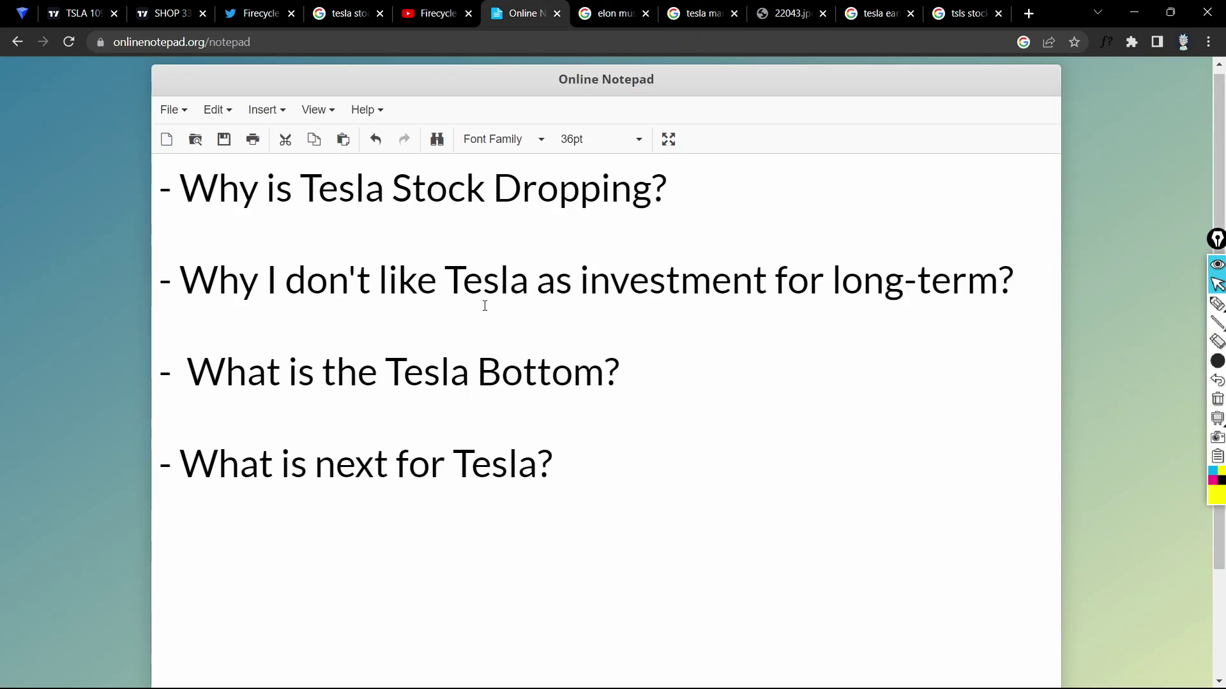
triple_click(302, 269)
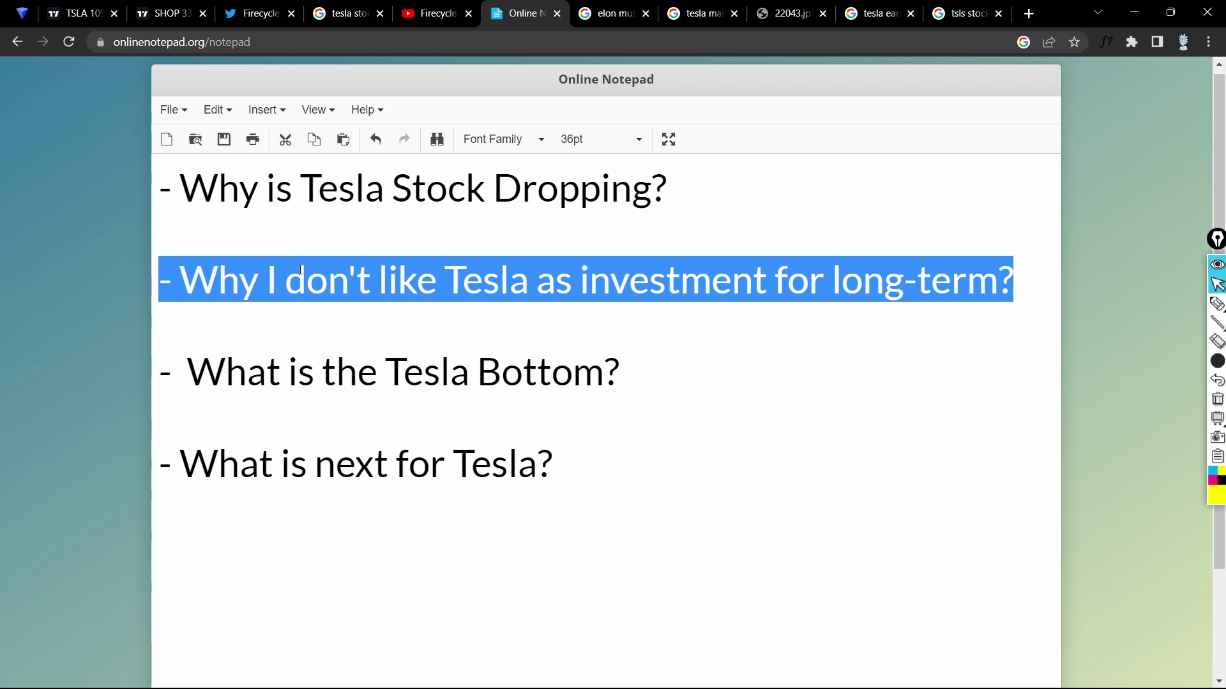
triple_click(368, 290)
Check the car manufacturers' market cap infographic and Tesla's current market summary in the "tsls stock" results.
click(789, 12)
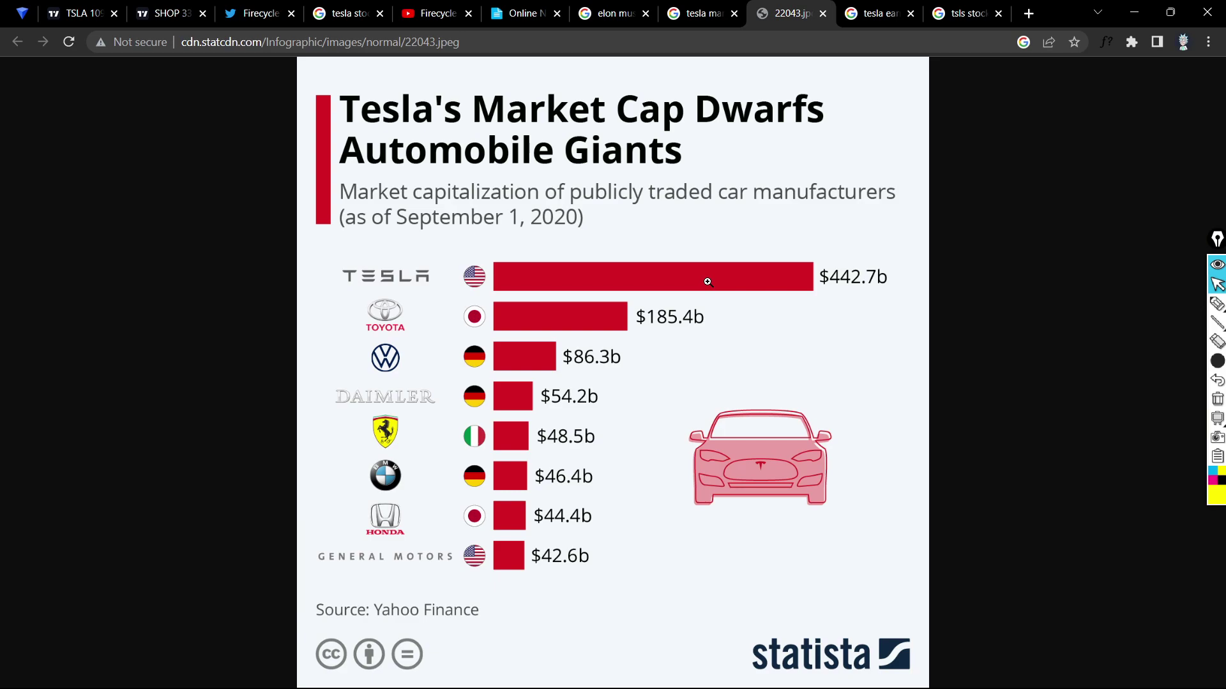
click(965, 13)
scroll(617, 255, down, 1)
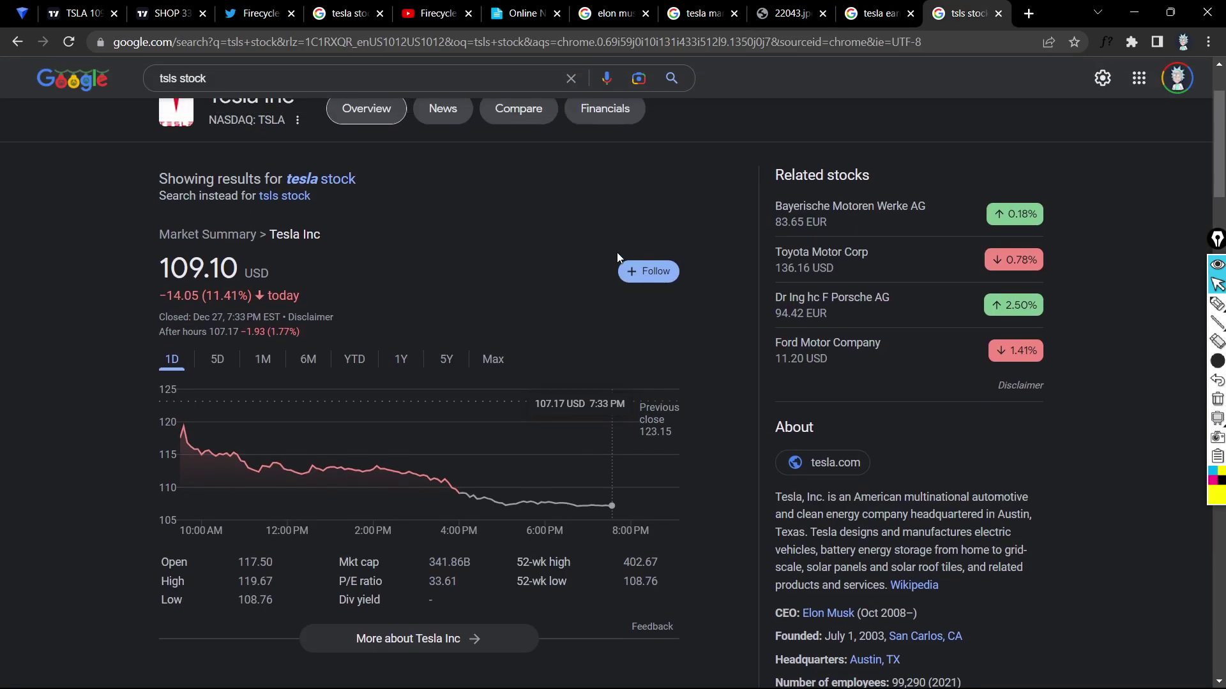
scroll(618, 257, up, 1)
Review Tesla's quarterly financials for Jun 2022, Mar 2022 and Dec 2021 in the "tesla earnings" results, ending on Sep 2022.
click(885, 12)
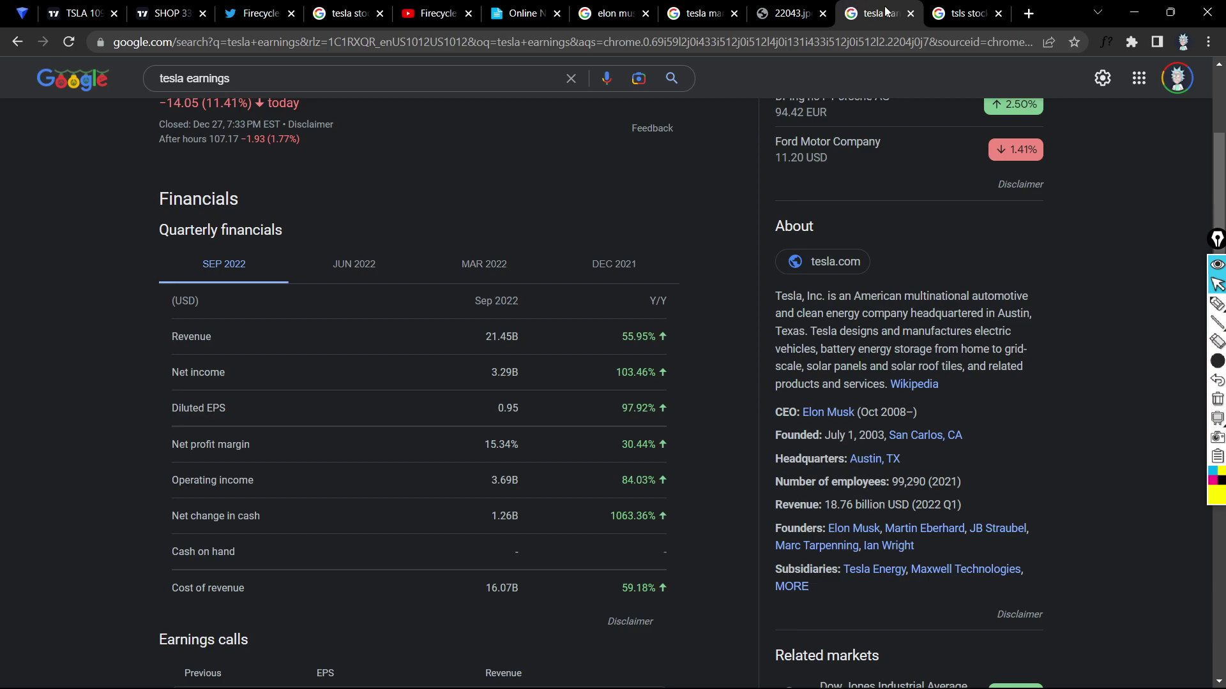
scroll(712, 166, up, 1)
click(348, 351)
click(495, 353)
click(601, 354)
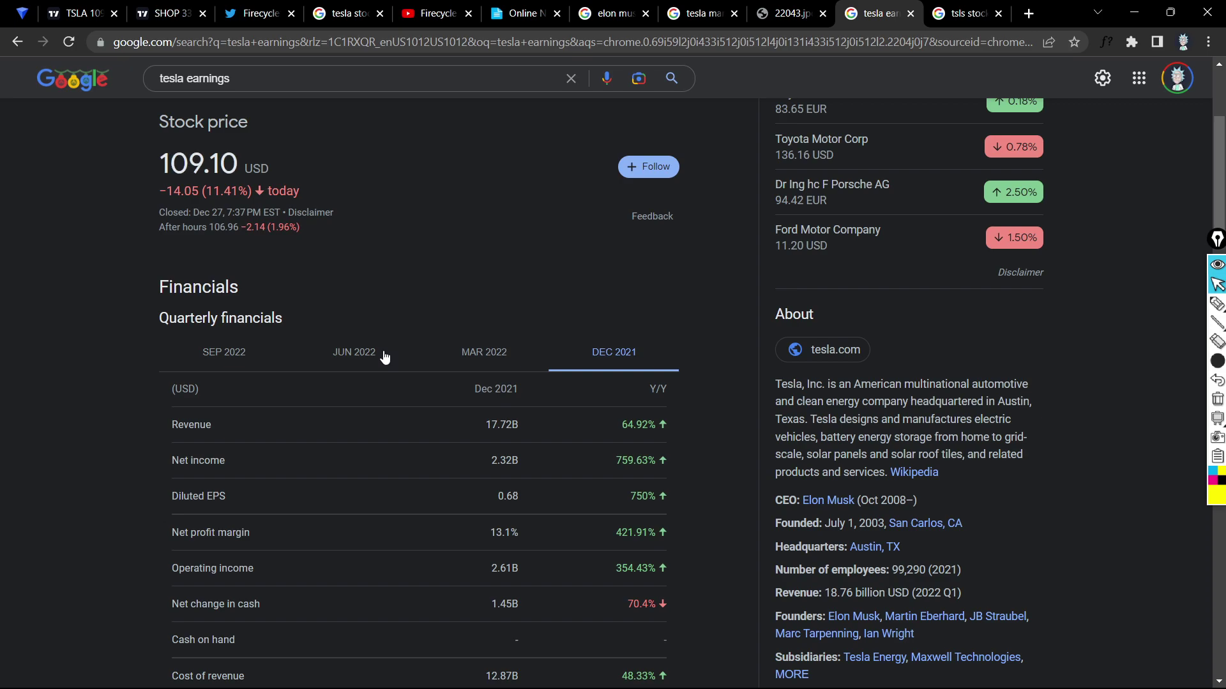
scroll(385, 356, up, 3)
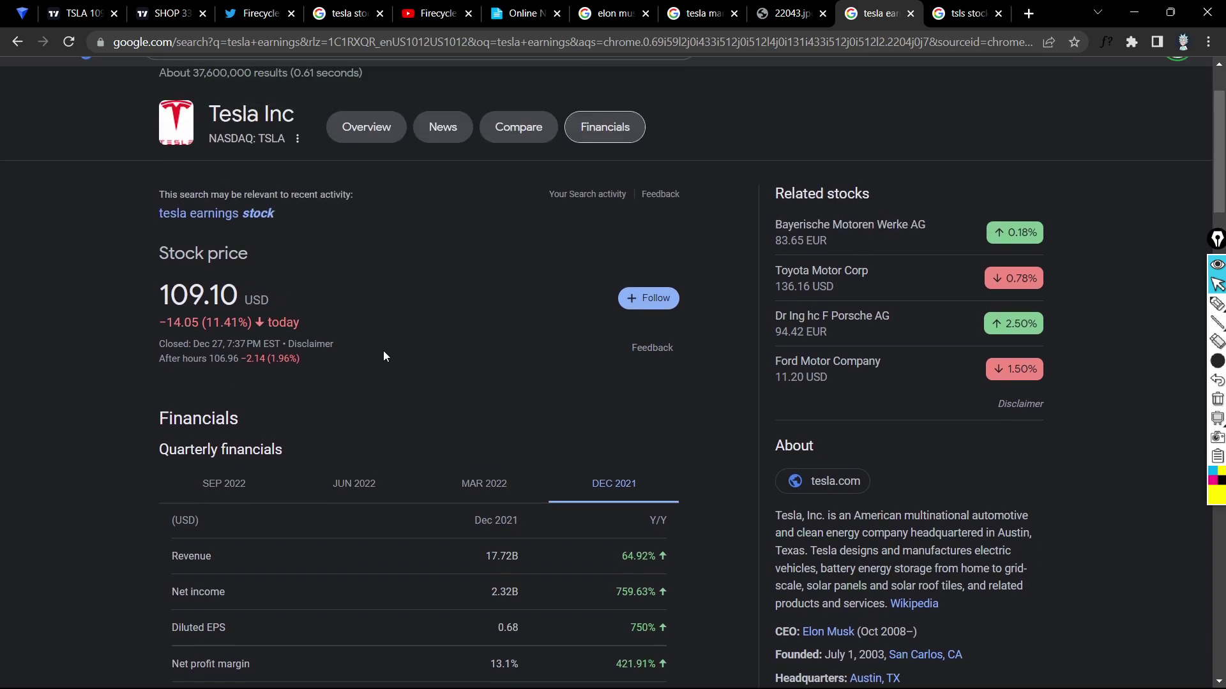
click(243, 488)
Examine Tesla's stock price, the full Sep 2022 figures and the Earnings calls table.
scroll(353, 412, up, 1)
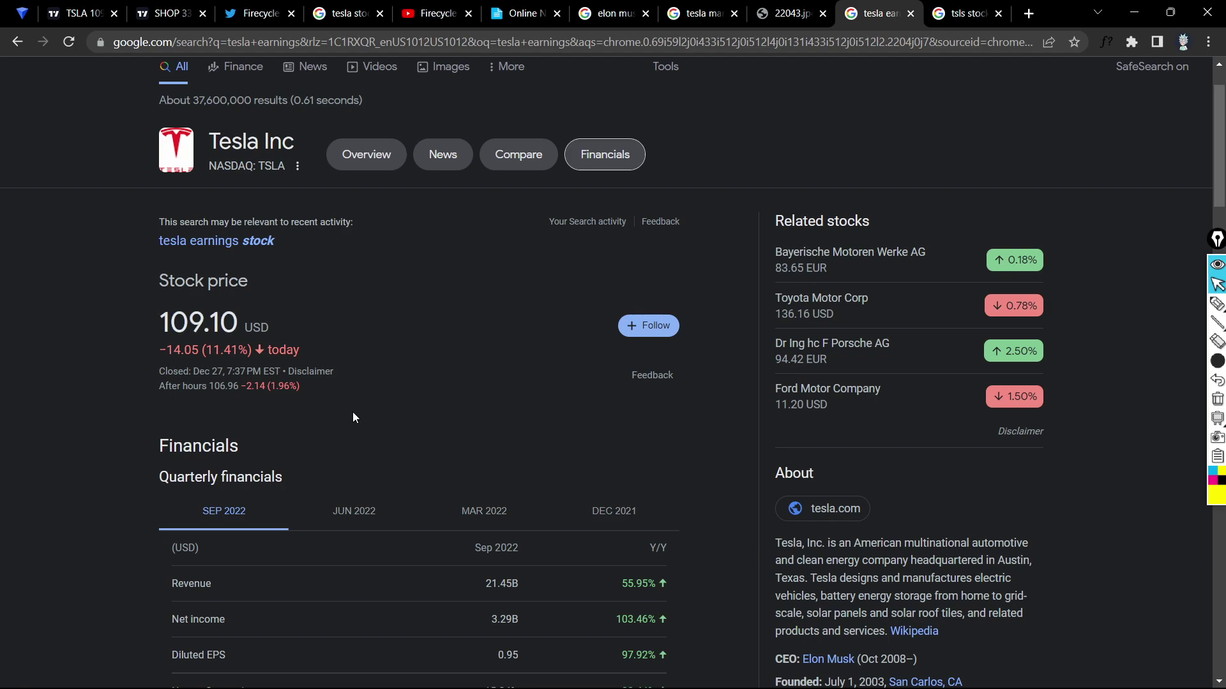
scroll(352, 413, down, 6)
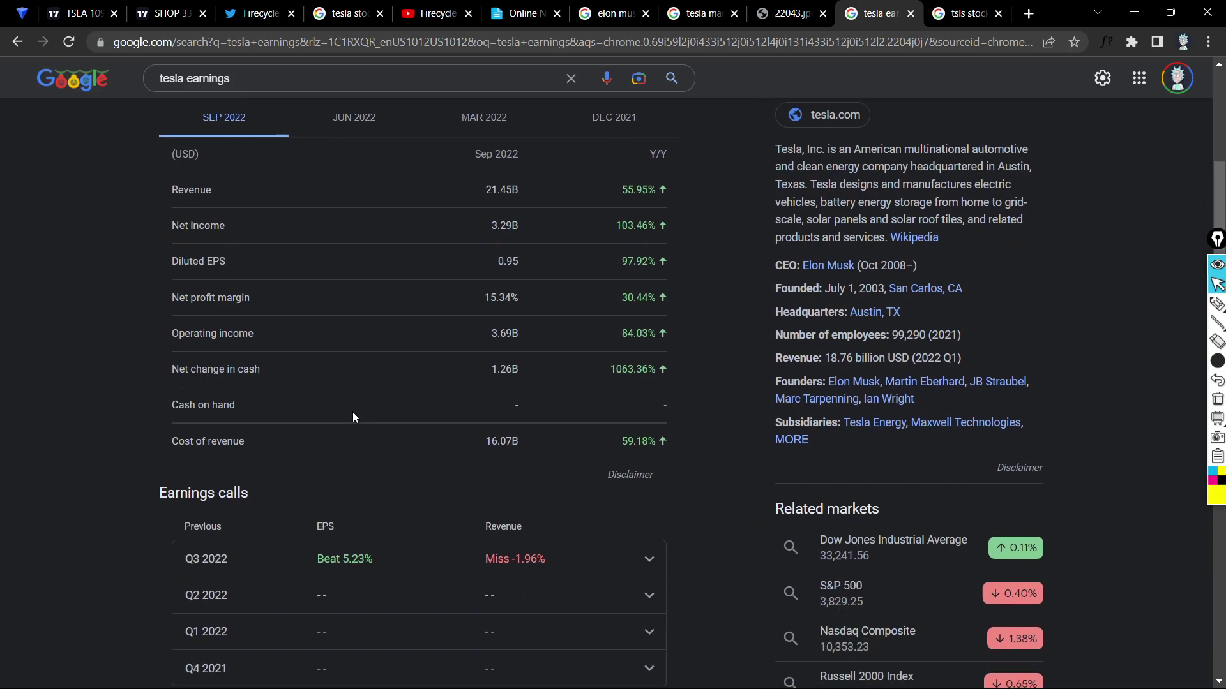
scroll(353, 412, down, 3)
scroll(353, 412, up, 3)
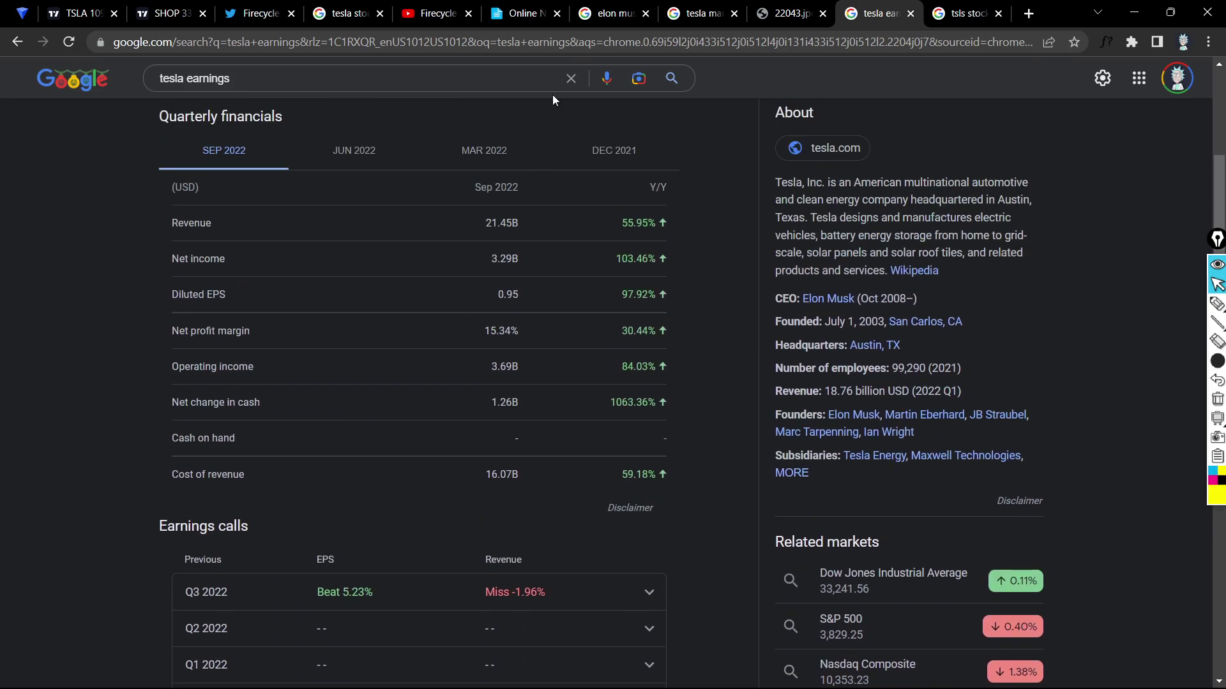
Highlight the question "What is the Tesla Bottom?" in the online notepad.
click(788, 14)
click(510, 7)
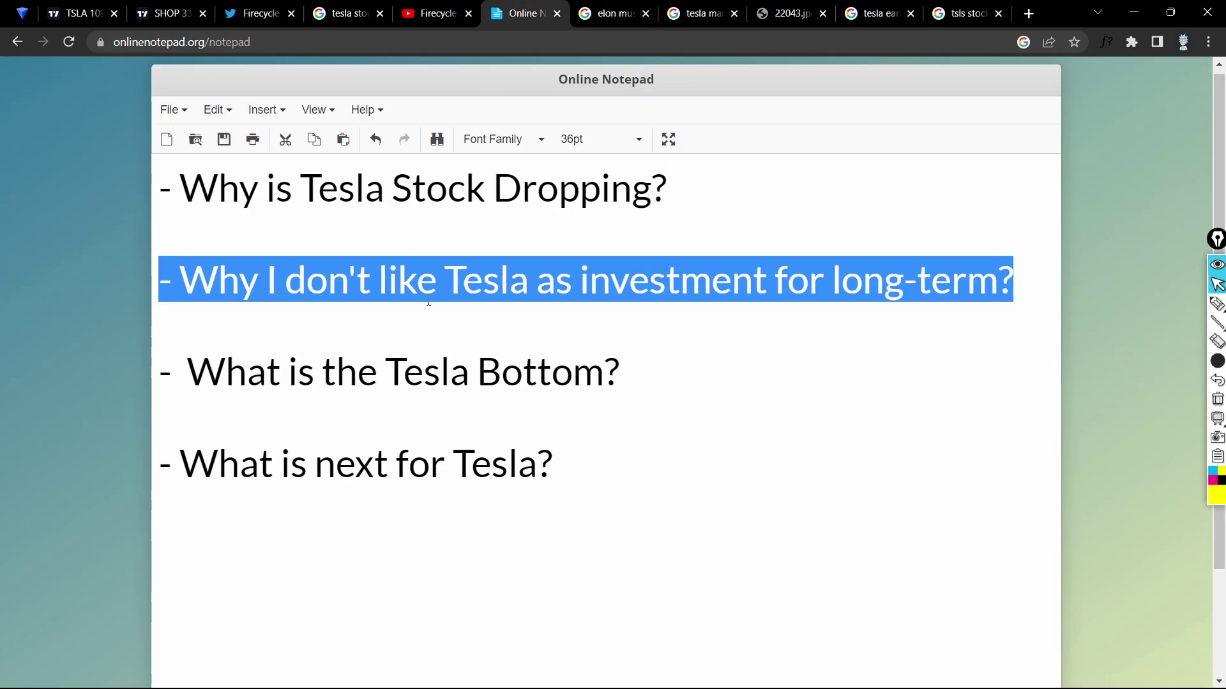
triple_click(401, 284)
double_click(215, 374)
triple_click(291, 375)
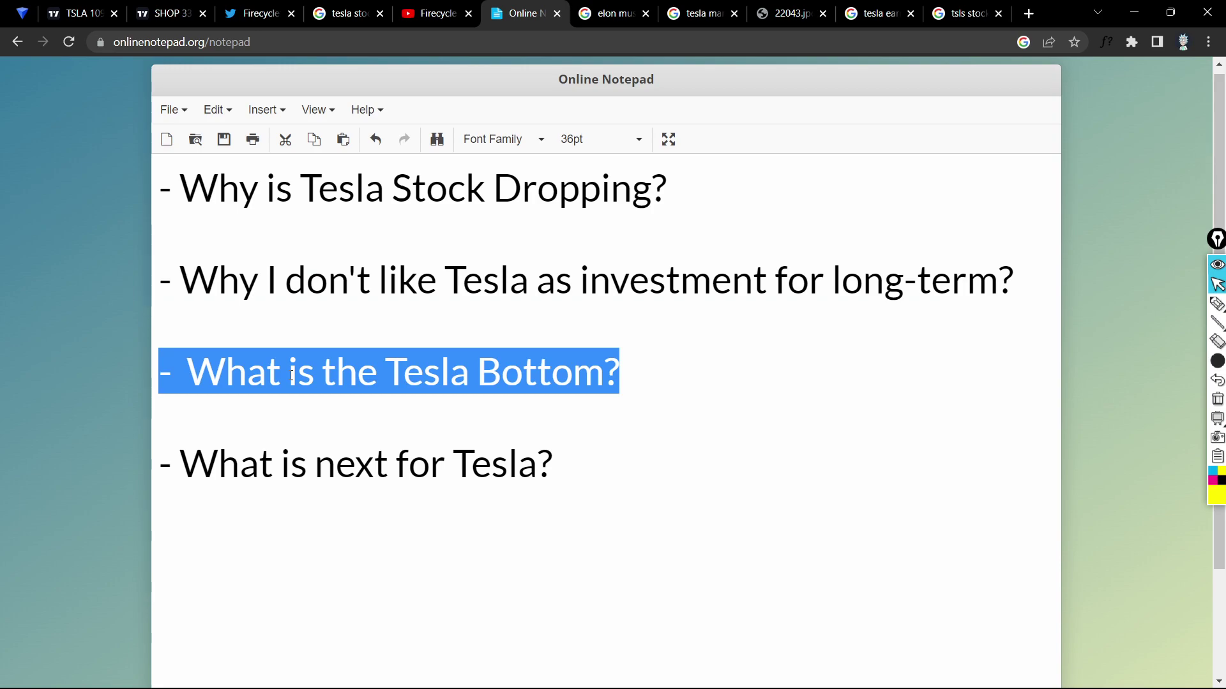
Raise the lowest white horizontal line on the weekly TSLA chart to 62.58, at the early-2020 peak.
click(73, 13)
scroll(306, 308, down, 1)
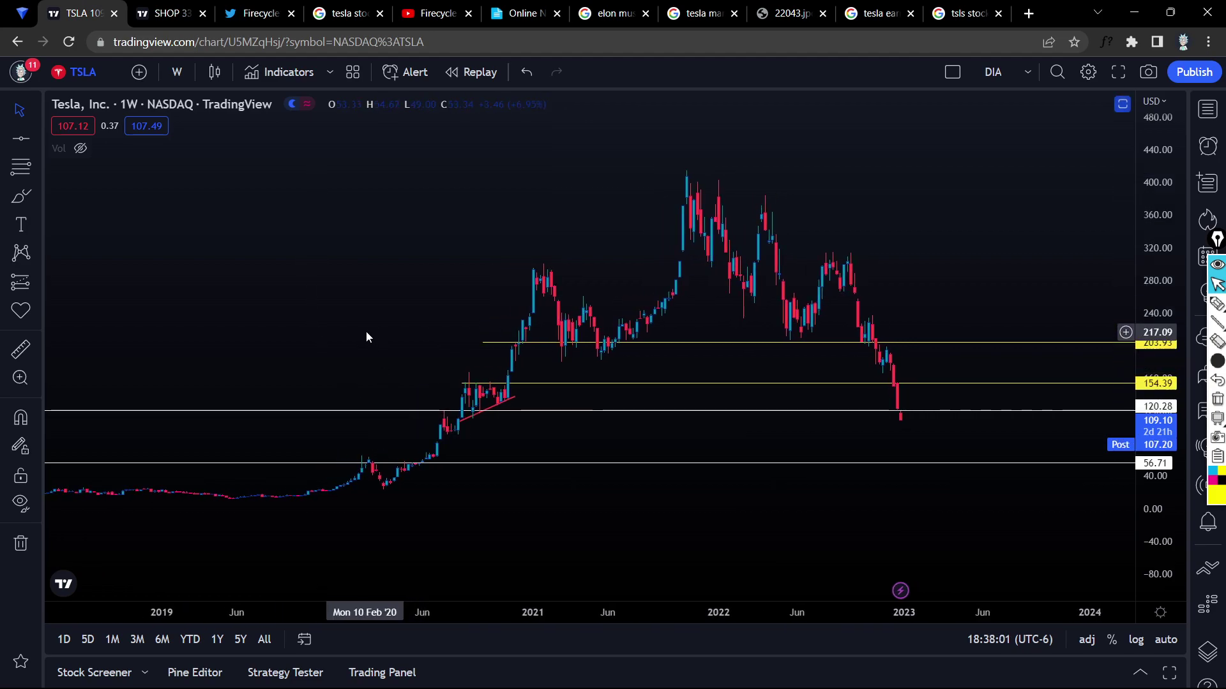
drag(405, 464, 410, 458)
click(426, 489)
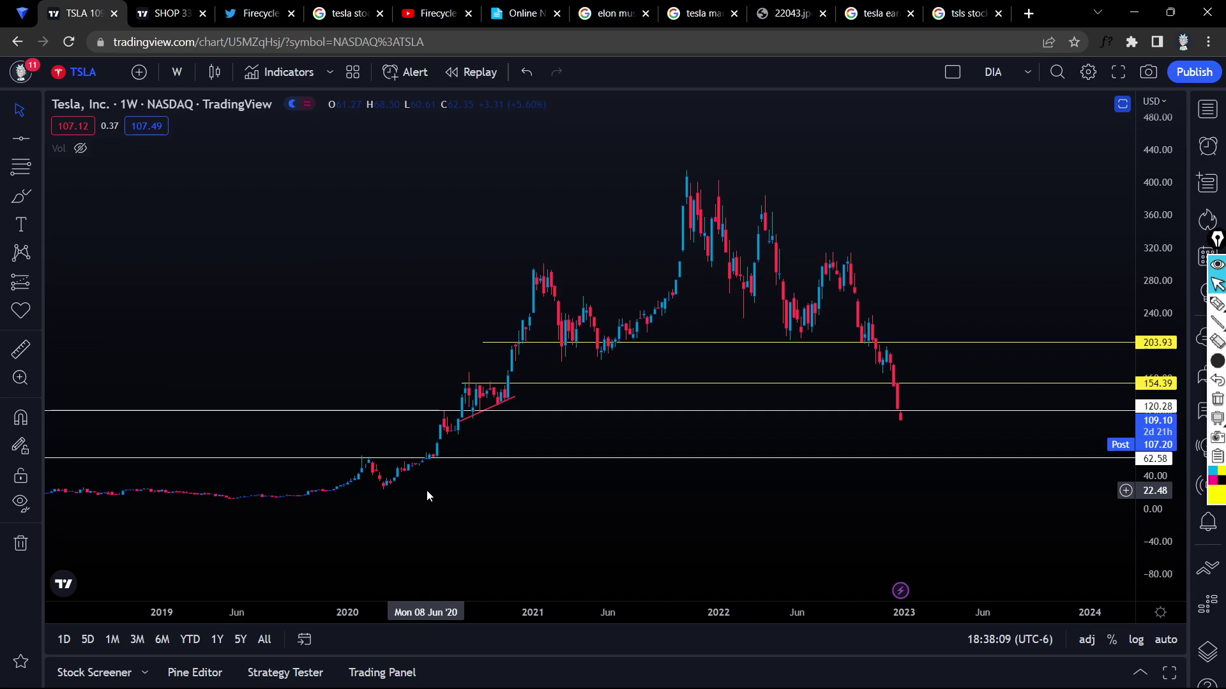
Mark the February 2020 peak at the 62.58 line on the TSLA chart with the yellow screen marker.
click(436, 8)
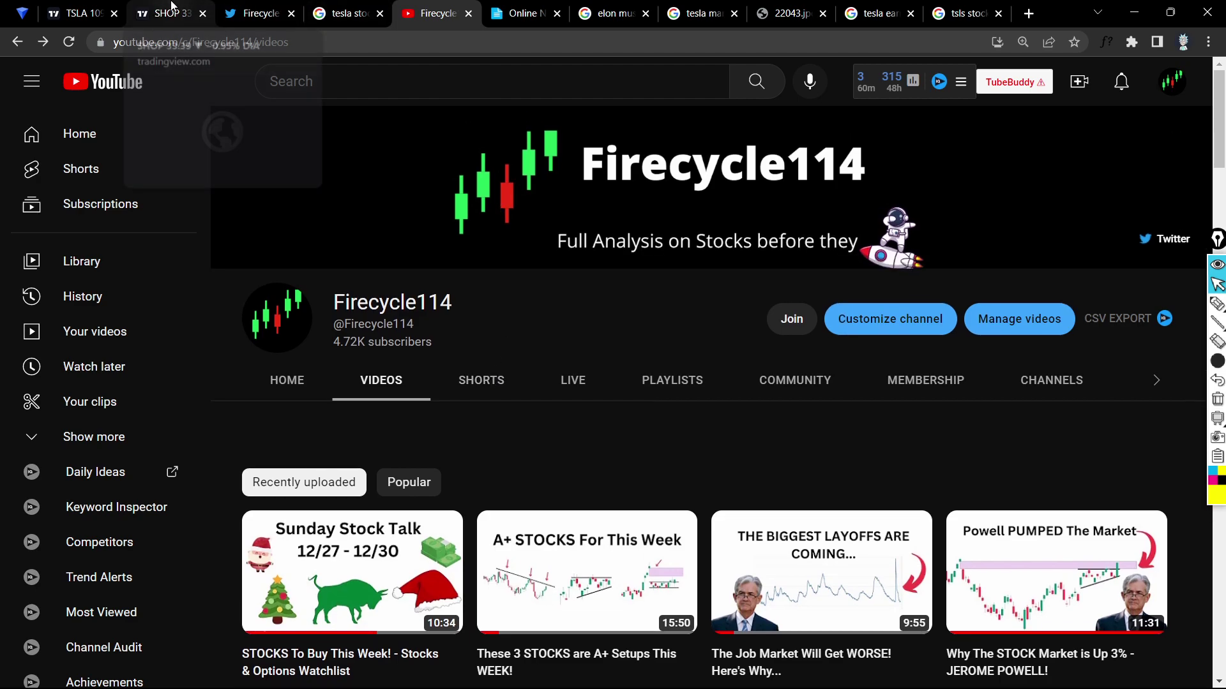
click(76, 13)
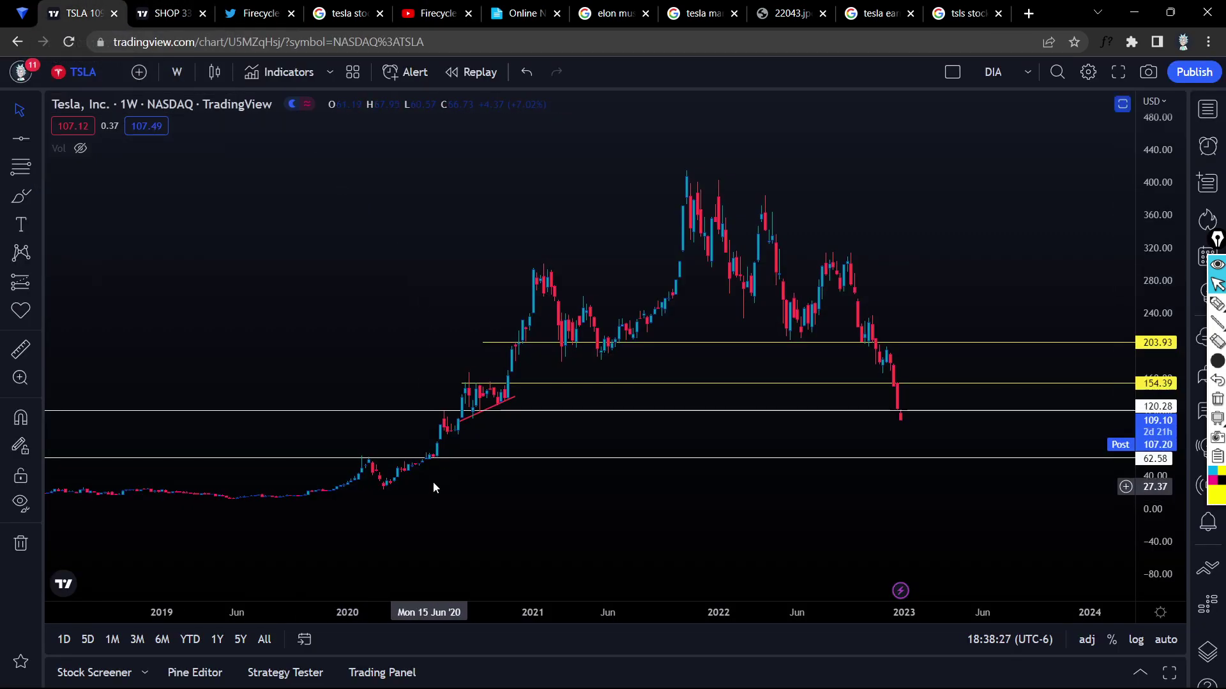
drag(432, 487, 461, 488)
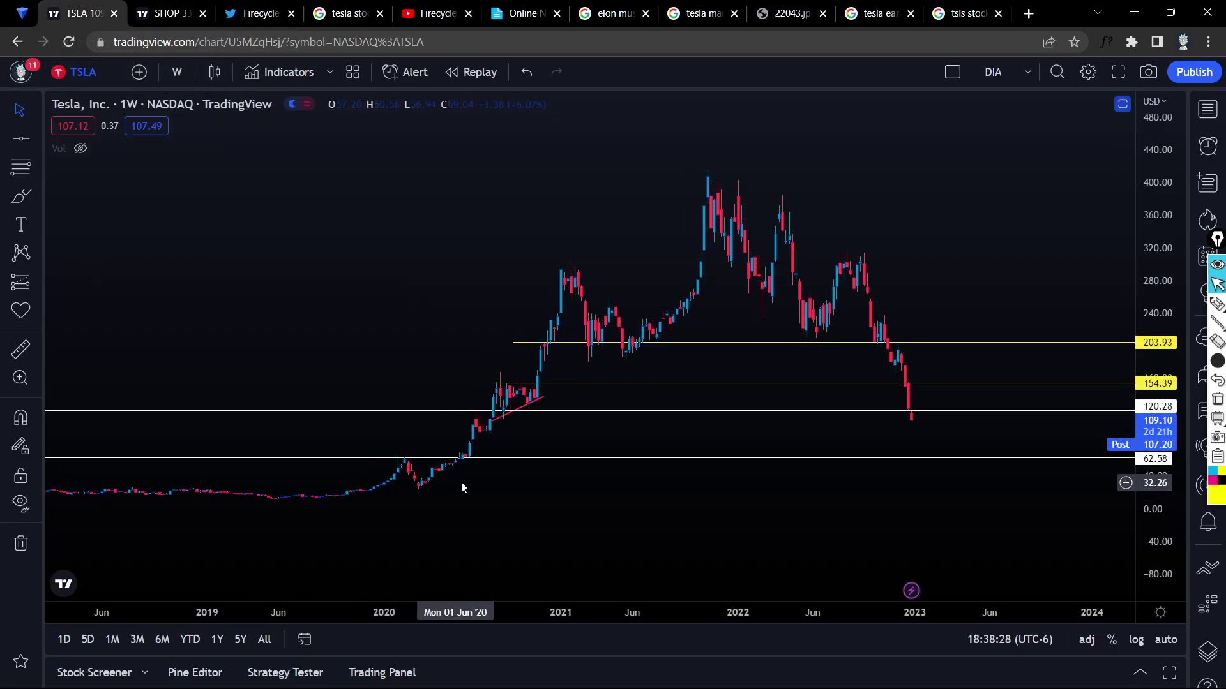
click(406, 459)
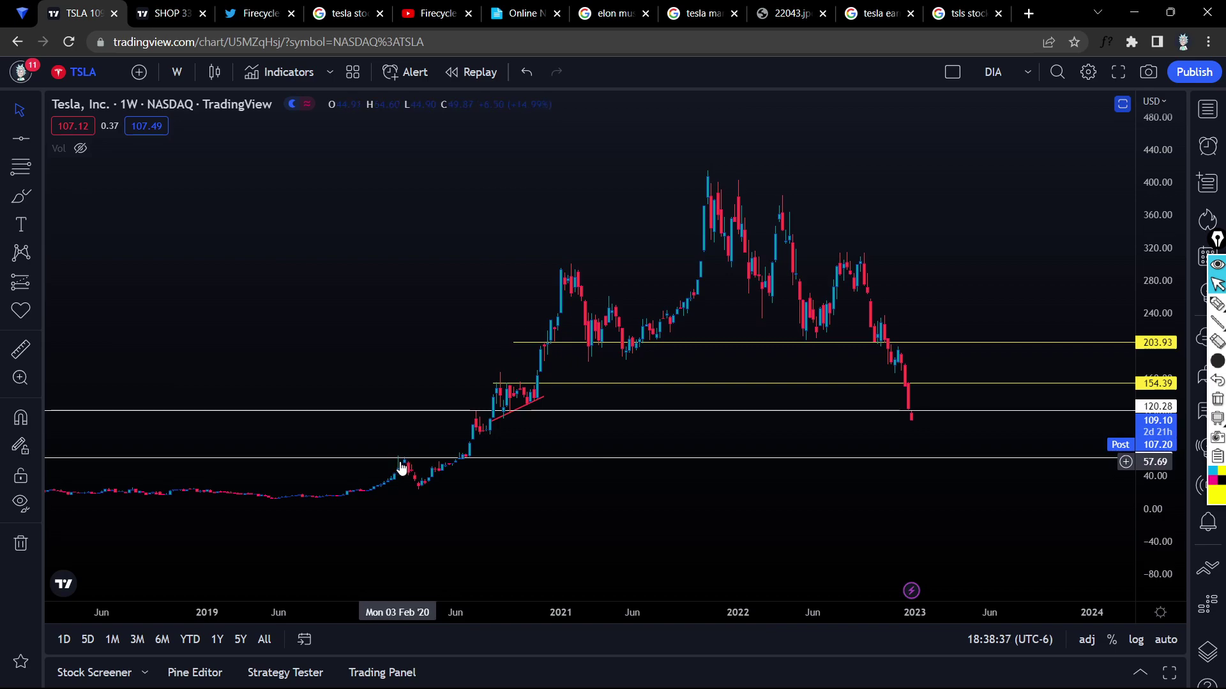
click(1216, 304)
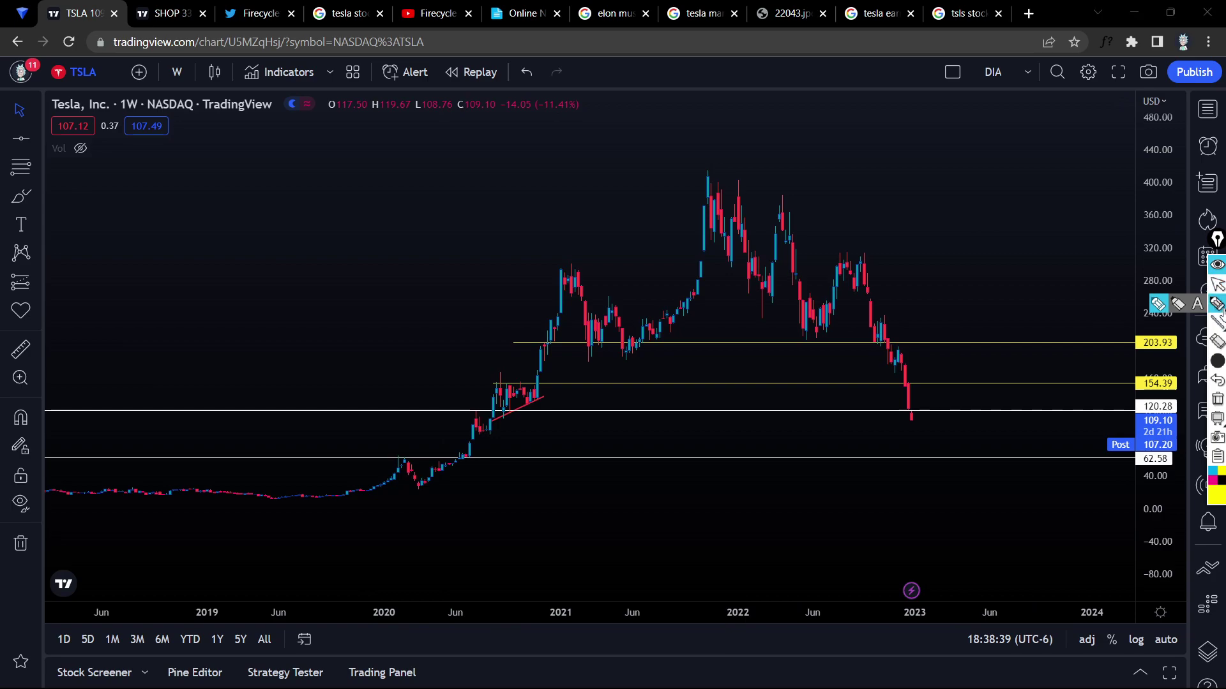
drag(391, 456, 412, 461)
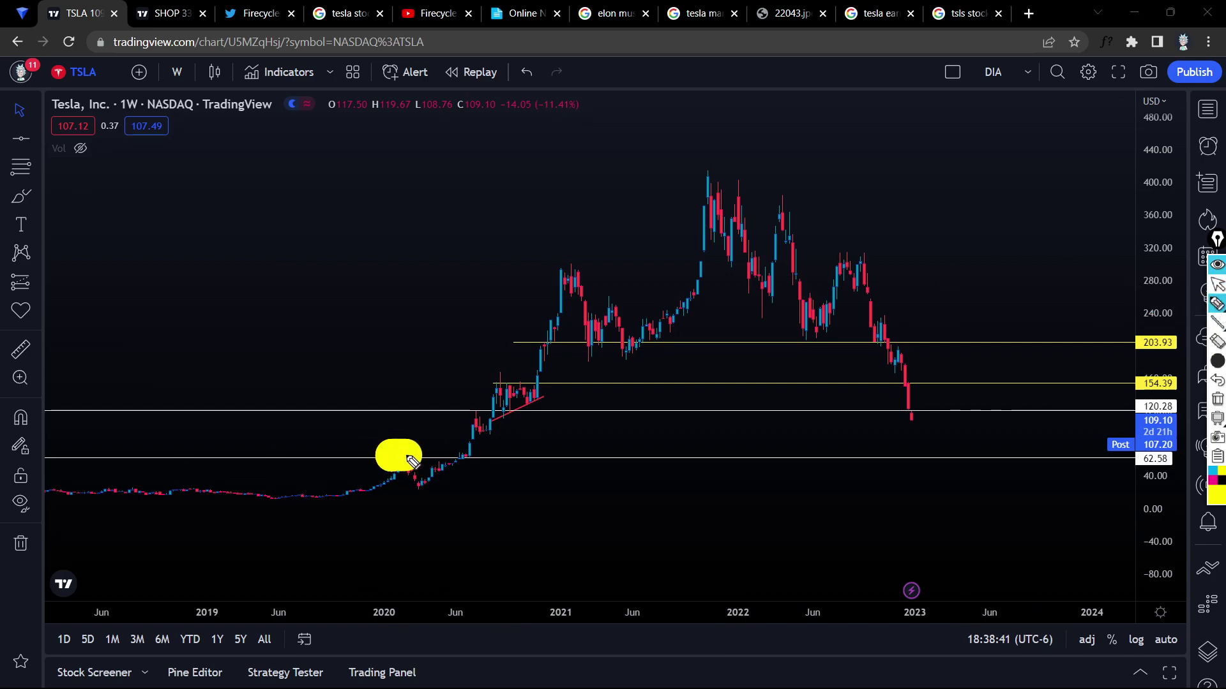
Switch the yellow marker to a thin stroke and mark the early-2020 peak at the 62.58 line on the TSLA chart.
mouse_move(1217, 361)
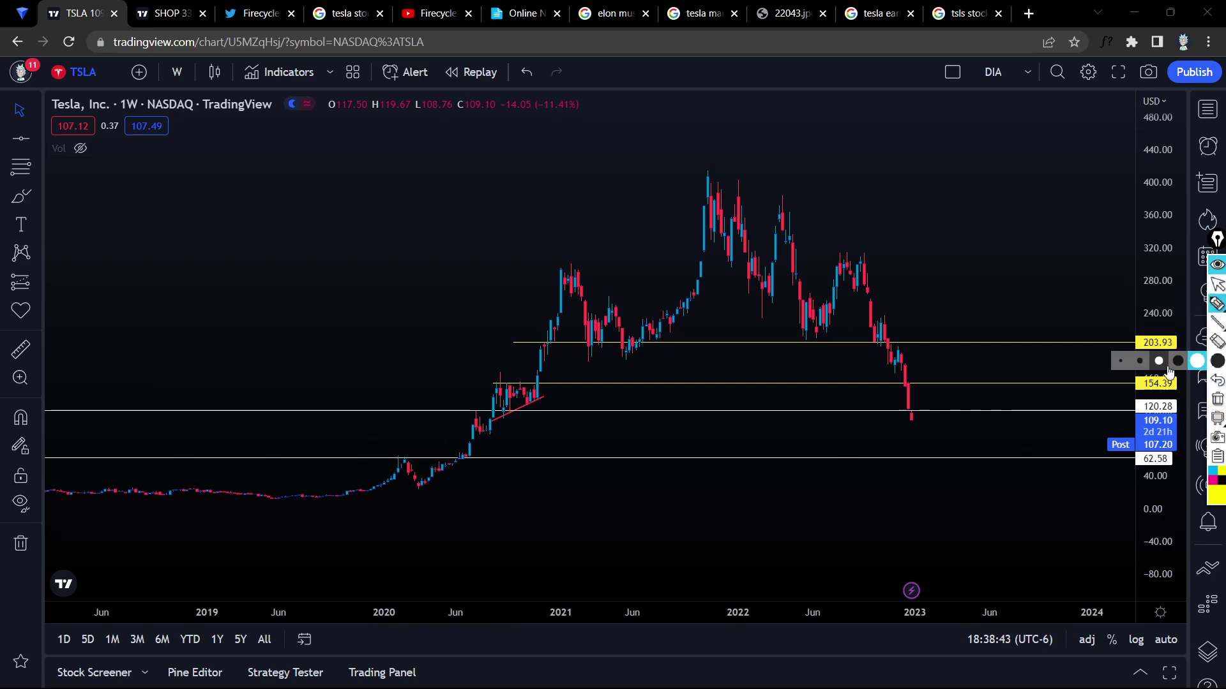
click(1141, 363)
drag(390, 455, 414, 455)
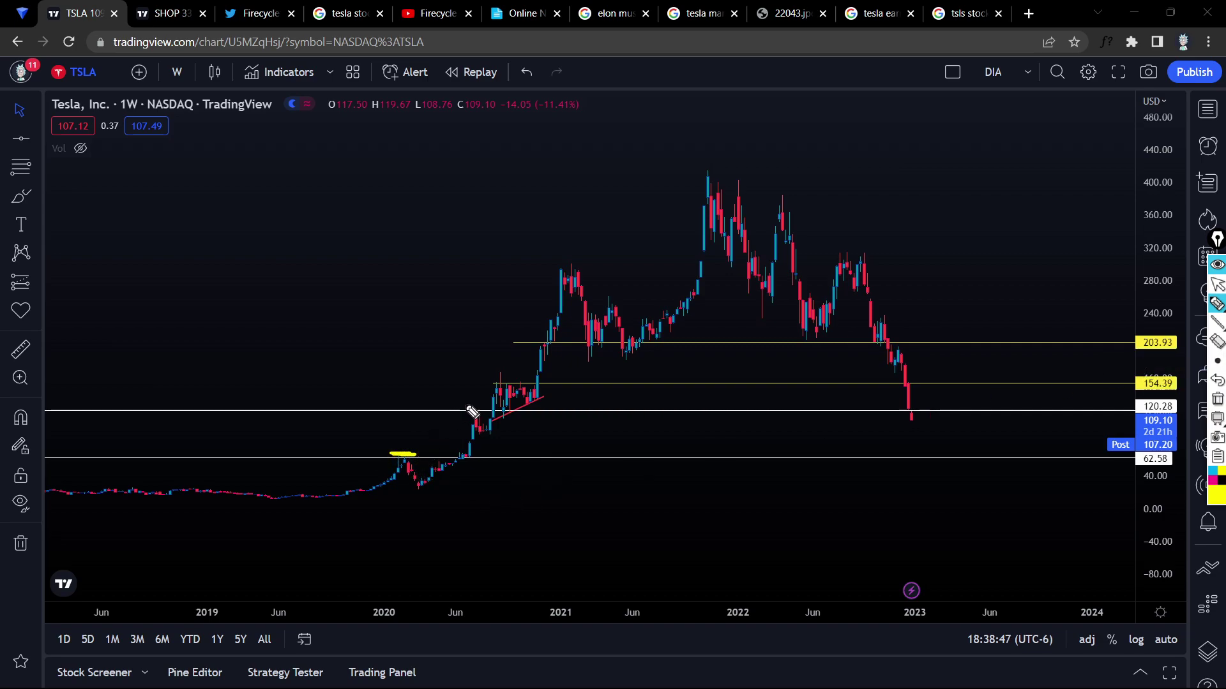
Annotate Tesla's 2020–2021 rally with an upward arrow, the 2022 decline with zigzag strokes and the 62.58 support, and clear the marks.
mouse_move(428, 402)
mouse_down()
mouse_move(630, 185)
mouse_move(641, 203)
mouse_up()
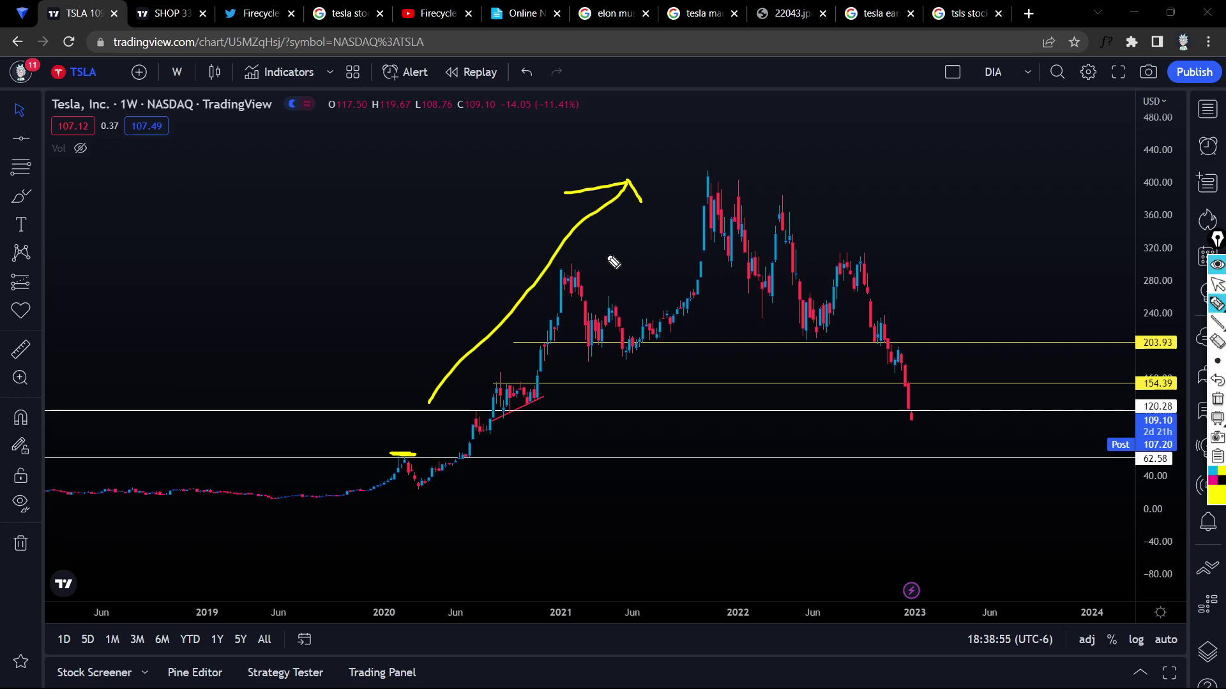
mouse_move(658, 224)
mouse_down()
mouse_move(890, 224)
mouse_move(689, 390)
mouse_move(804, 440)
mouse_move(911, 417)
mouse_up()
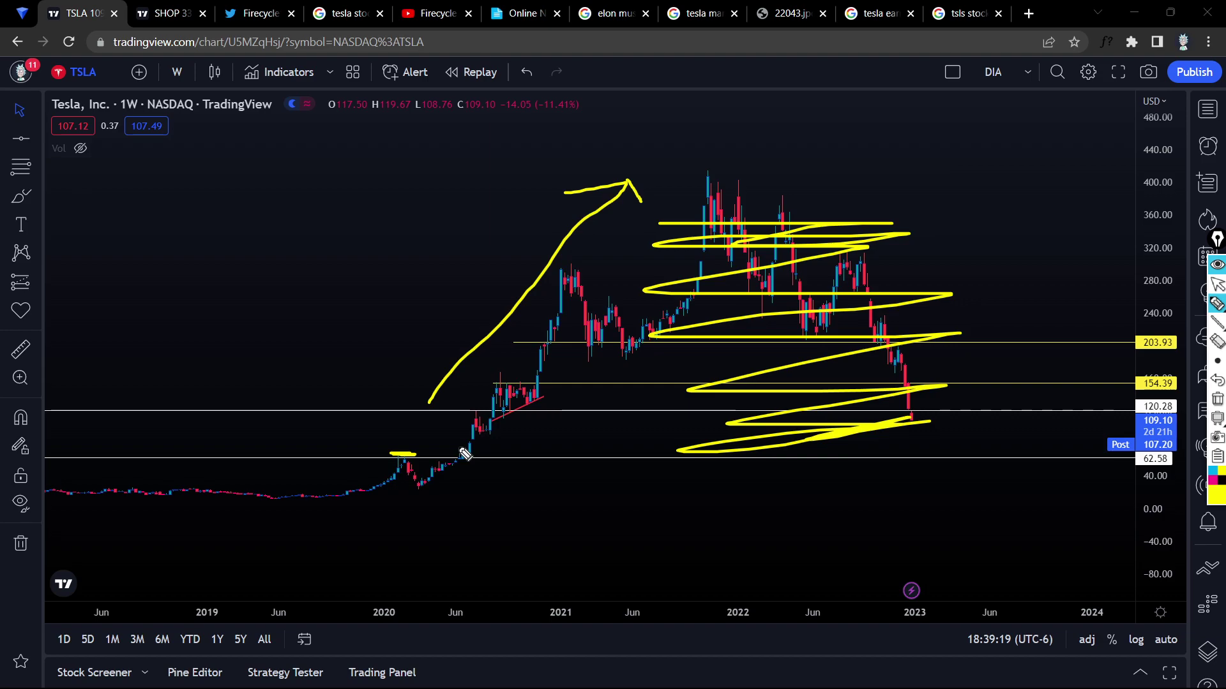
drag(476, 457, 522, 457)
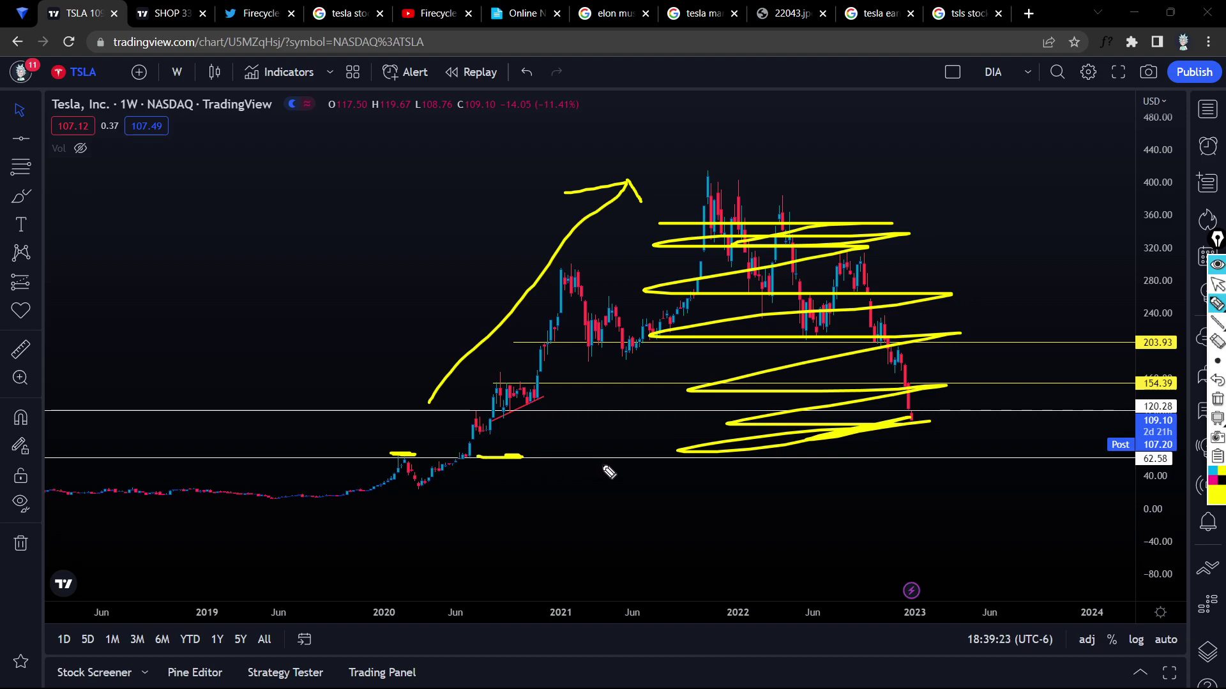
key(ctrl+shift+c)
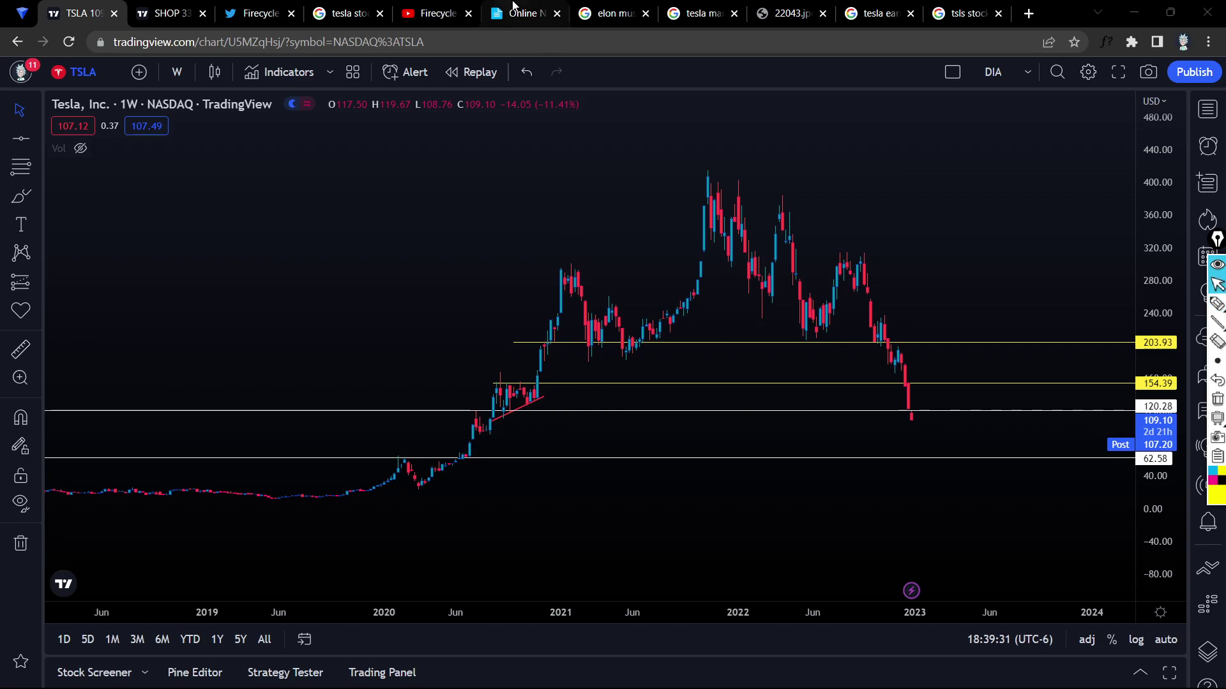
click(256, 13)
scroll(528, 307, down, 2)
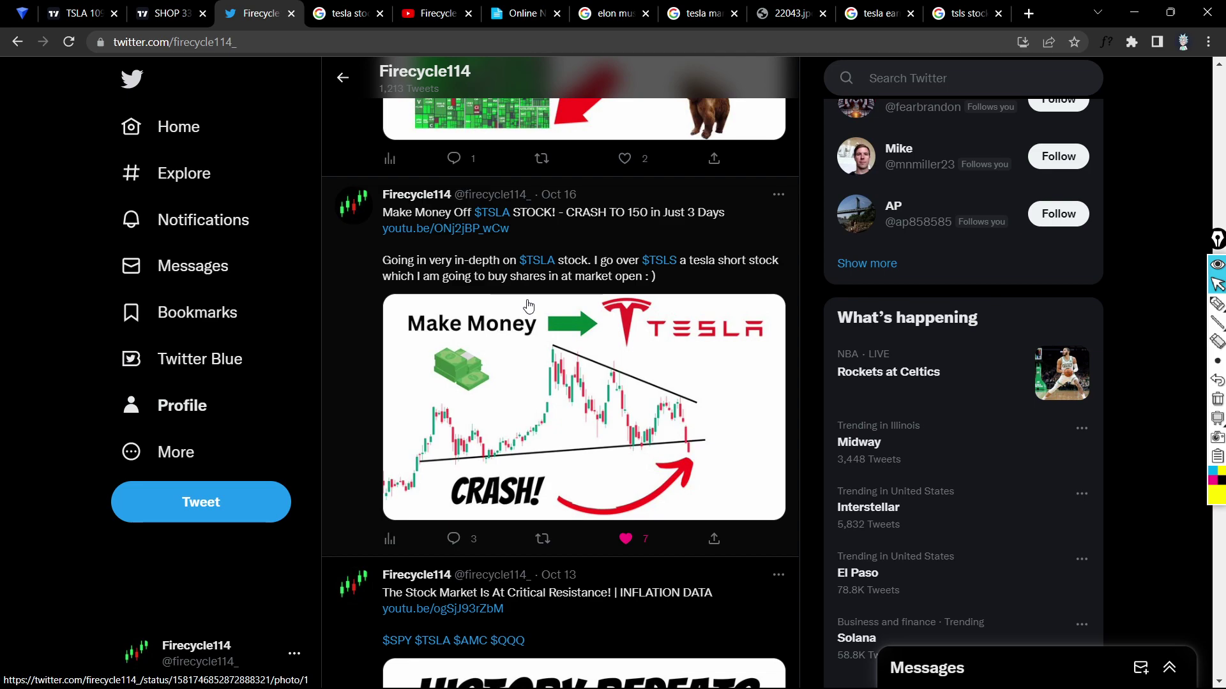
click(70, 13)
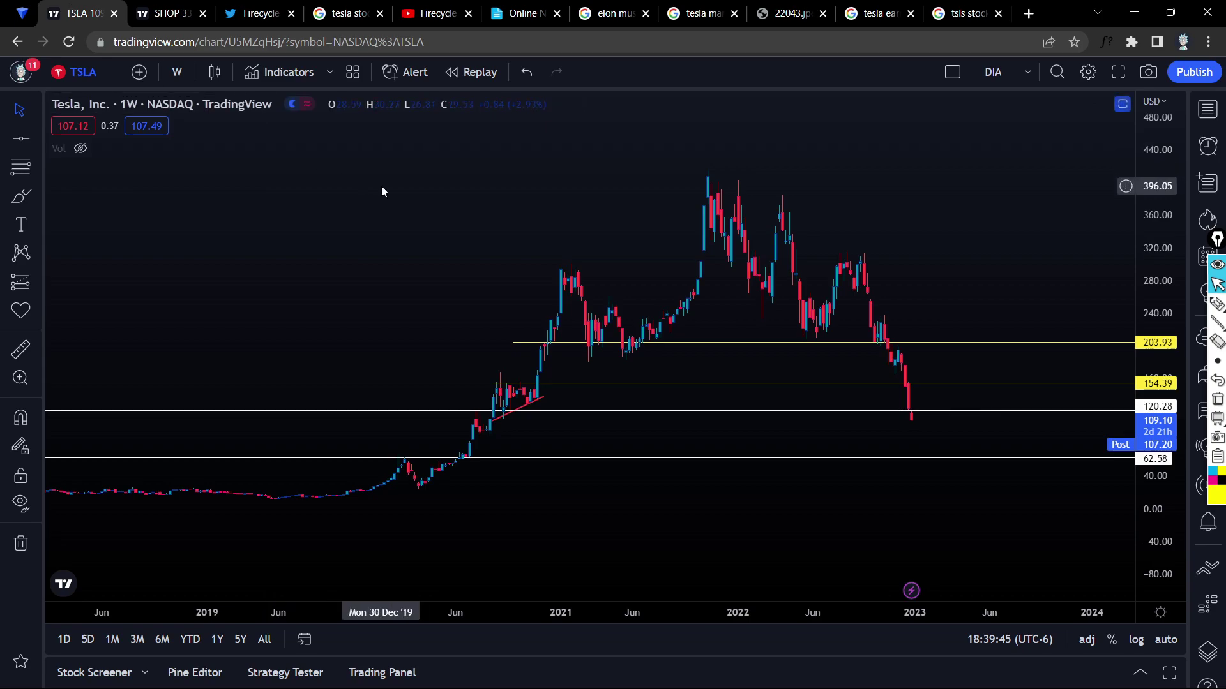
Sketch a short bounce and a drop toward 62.58 after the latest TSLA candle, mark the mid-2020 support, and clear the marks.
click(1218, 304)
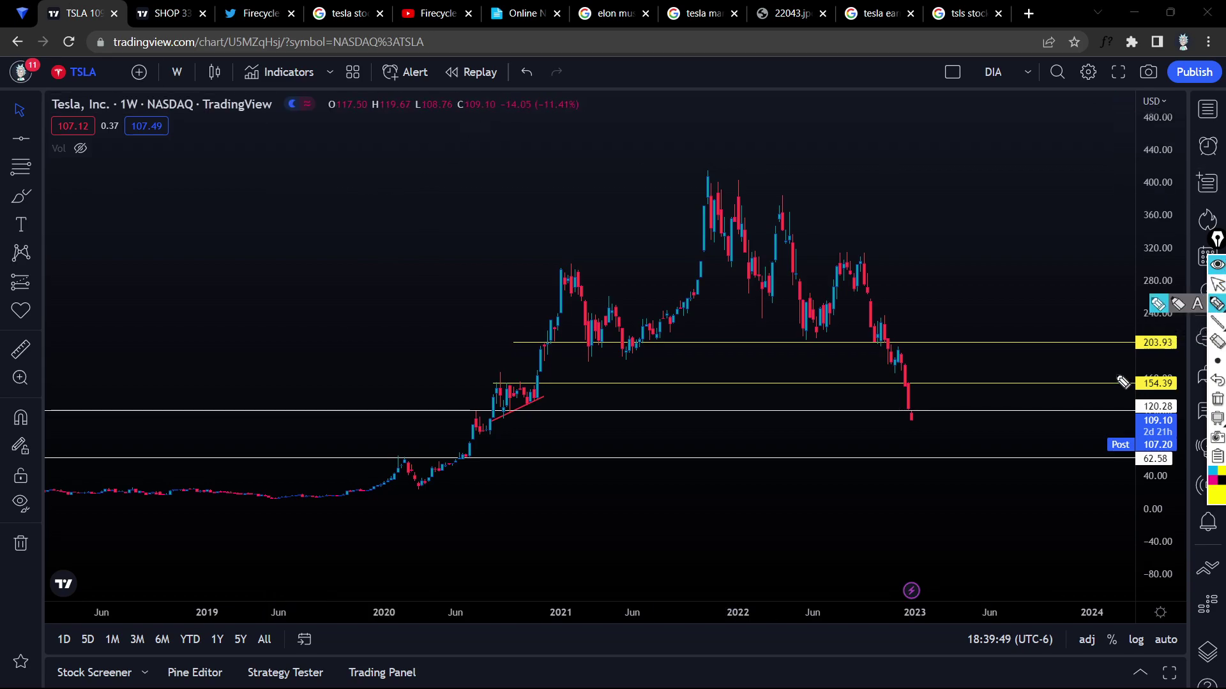
mouse_move(915, 421)
mouse_down()
mouse_move(930, 392)
mouse_move(1001, 455)
mouse_up()
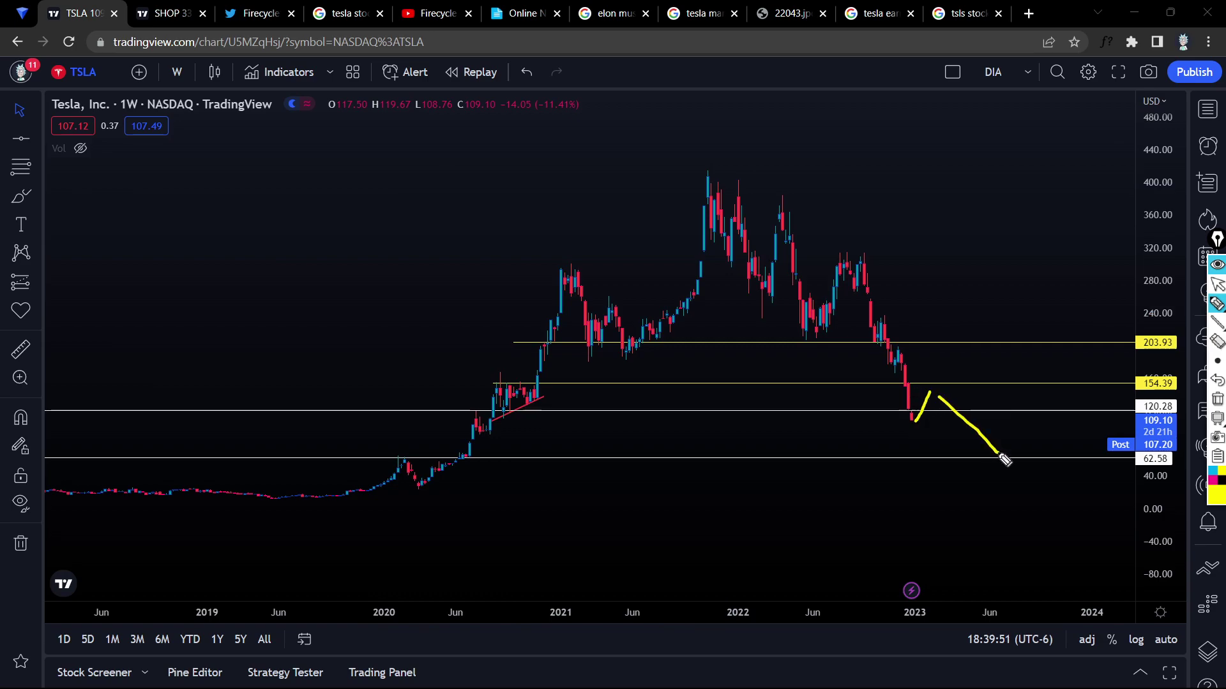
drag(475, 456, 521, 452)
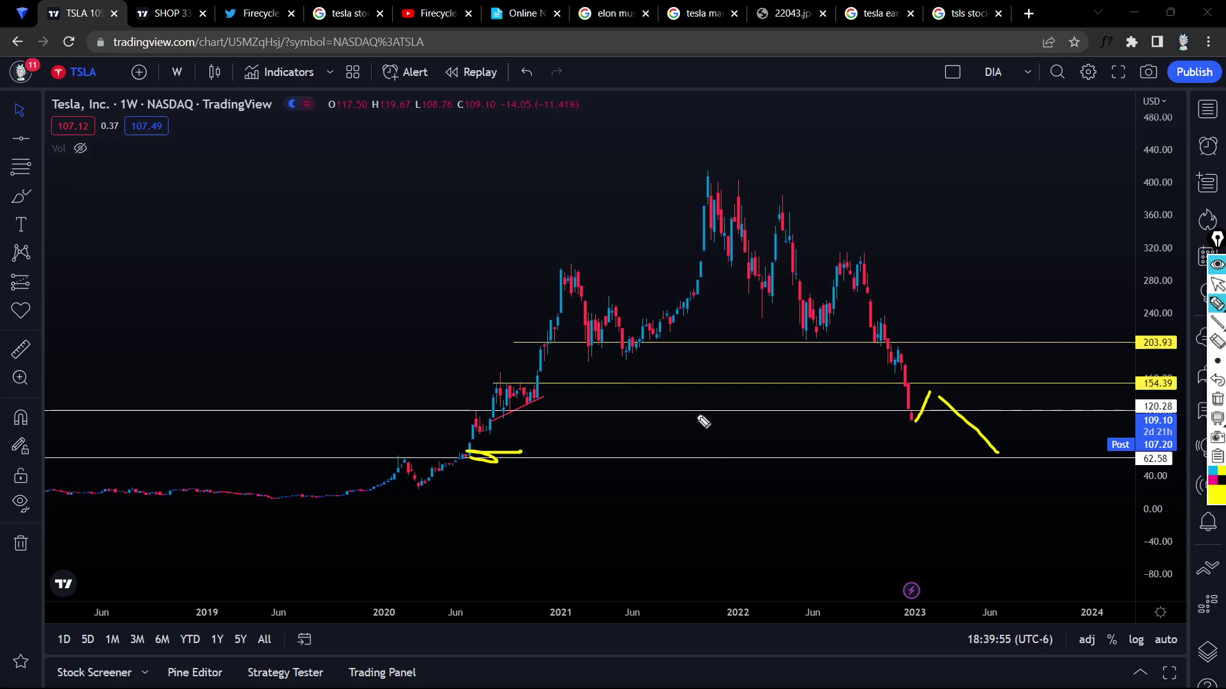
key(ctrl+shift+e)
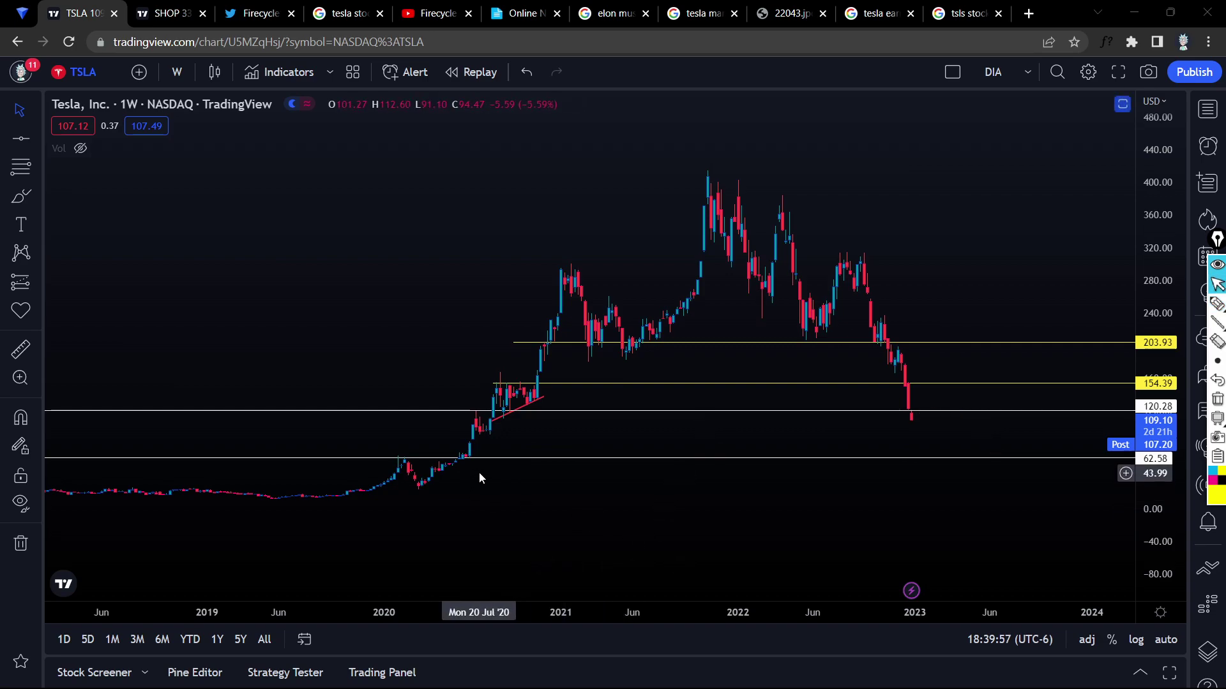
Check the Tesla questions in the online notepad and bring up Apple's (AAPL) weekly chart for comparison.
scroll(479, 472, down, 2)
click(520, 14)
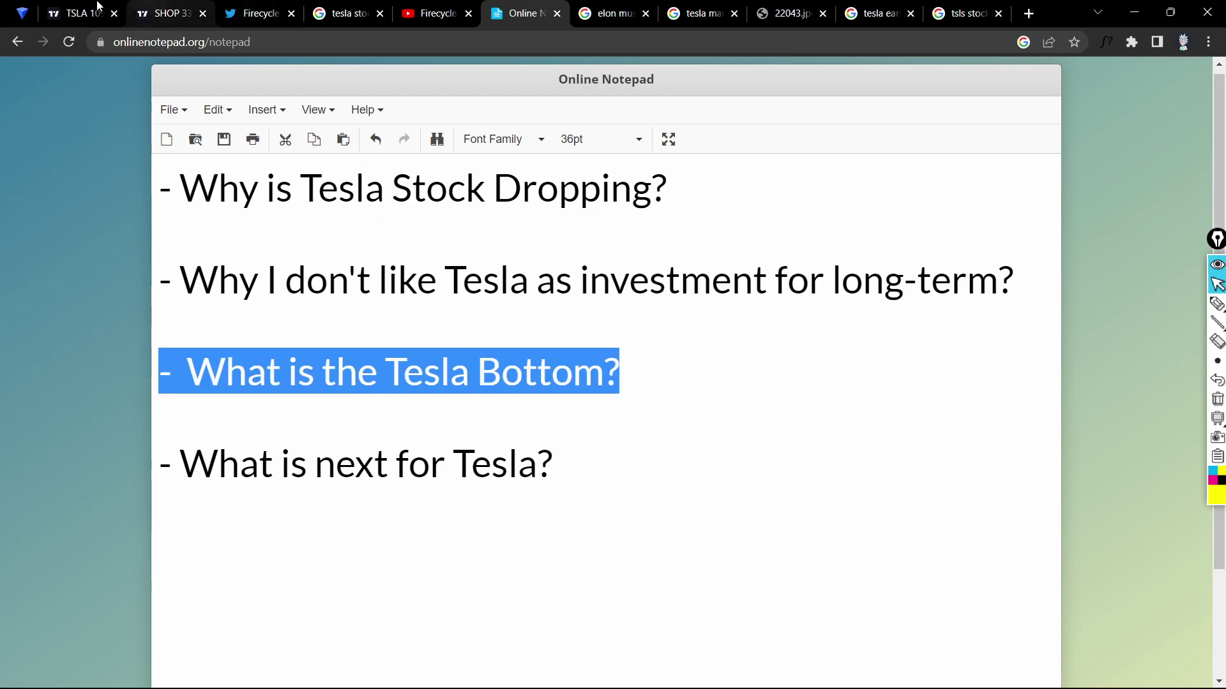
click(75, 13)
text(SPY)
key(Return)
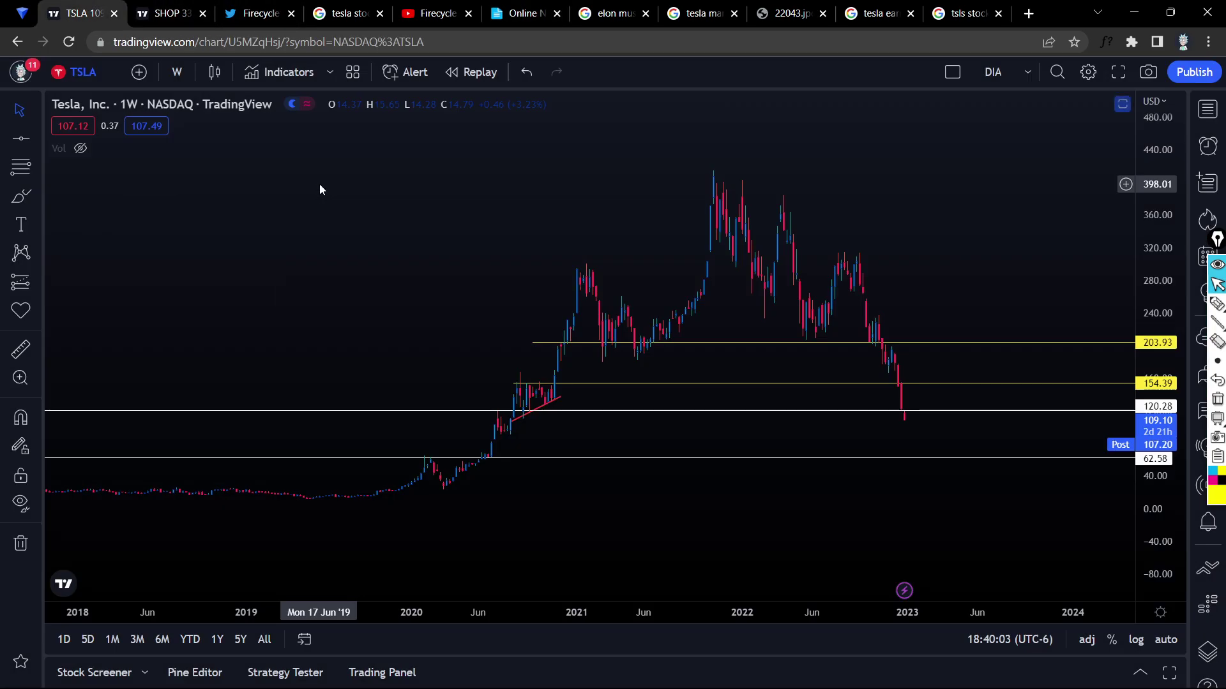
text(AAPL)
key(Return)
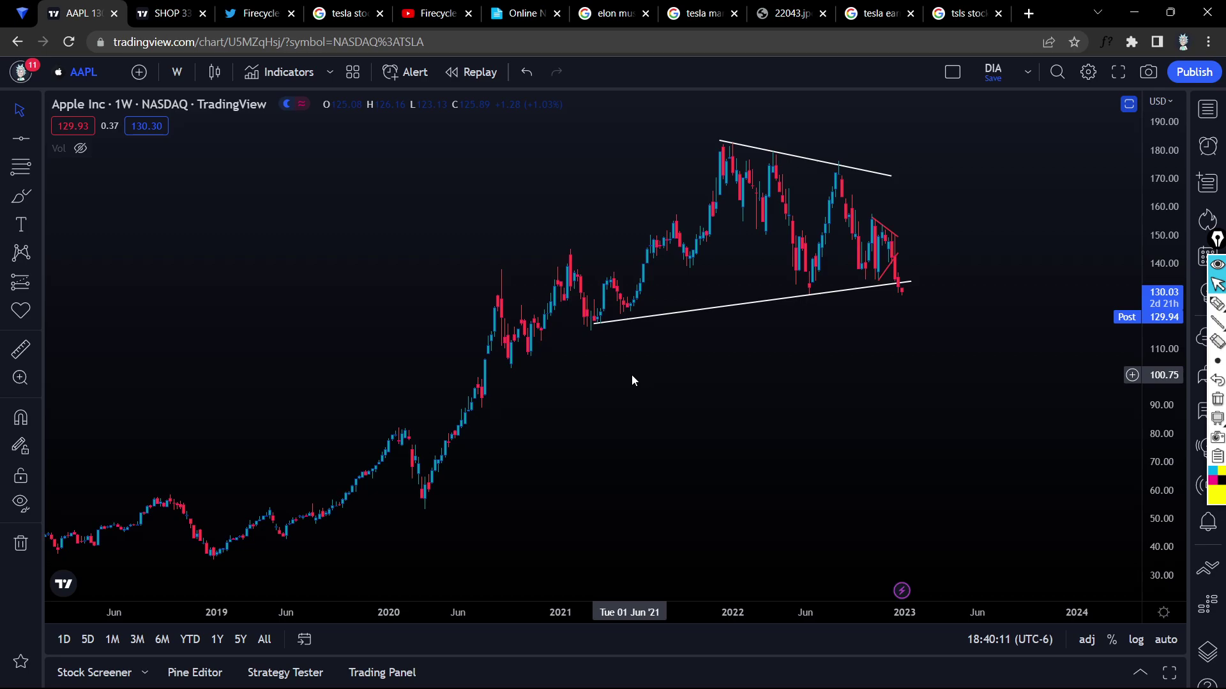
Place a horizontal line at 83.01 by Apple's early-2020 peak and undo it.
click(20, 138)
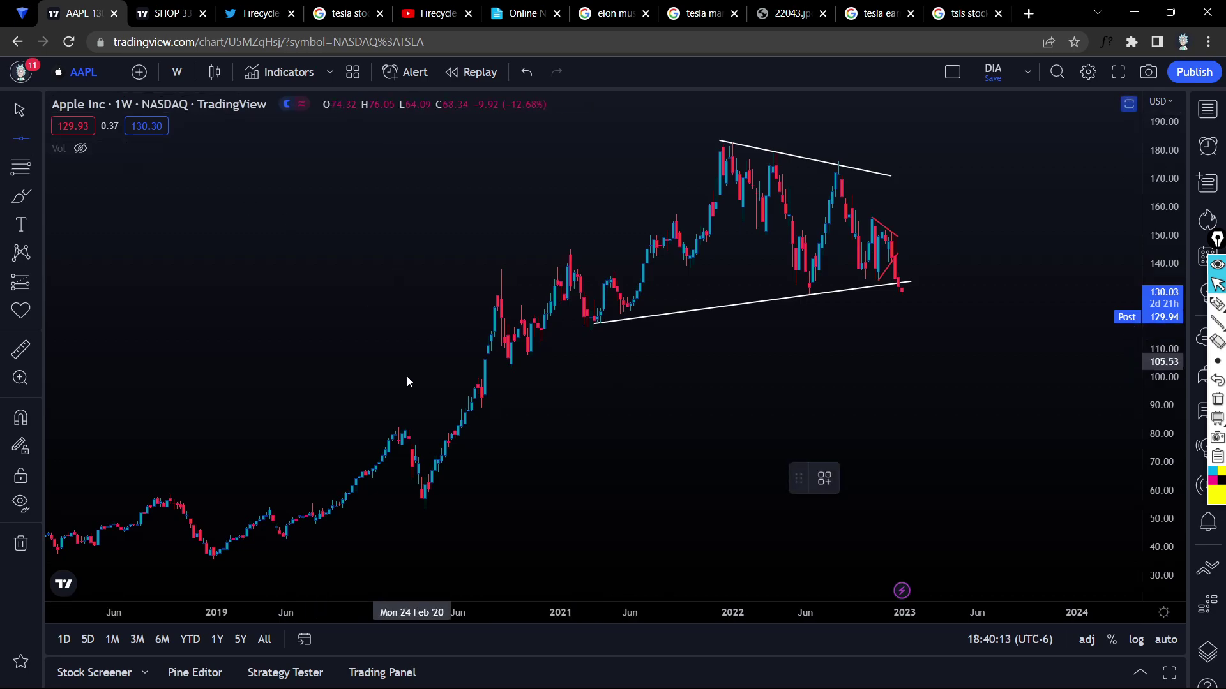
click(405, 426)
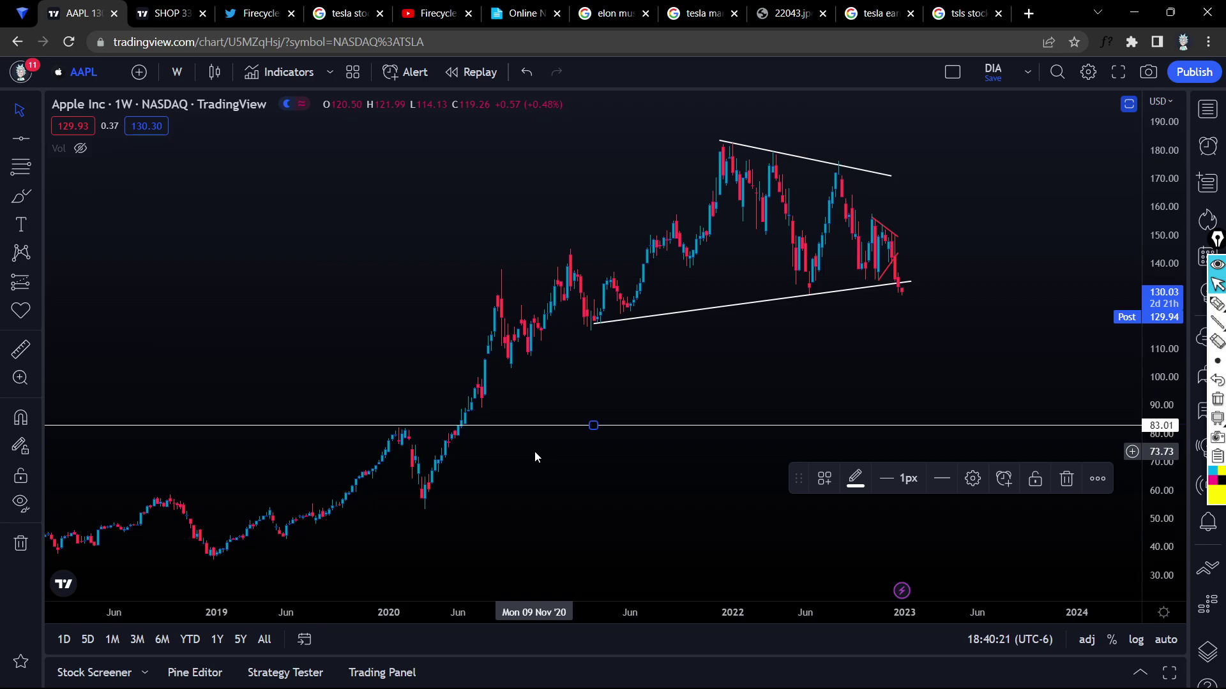
key(ctrl+z)
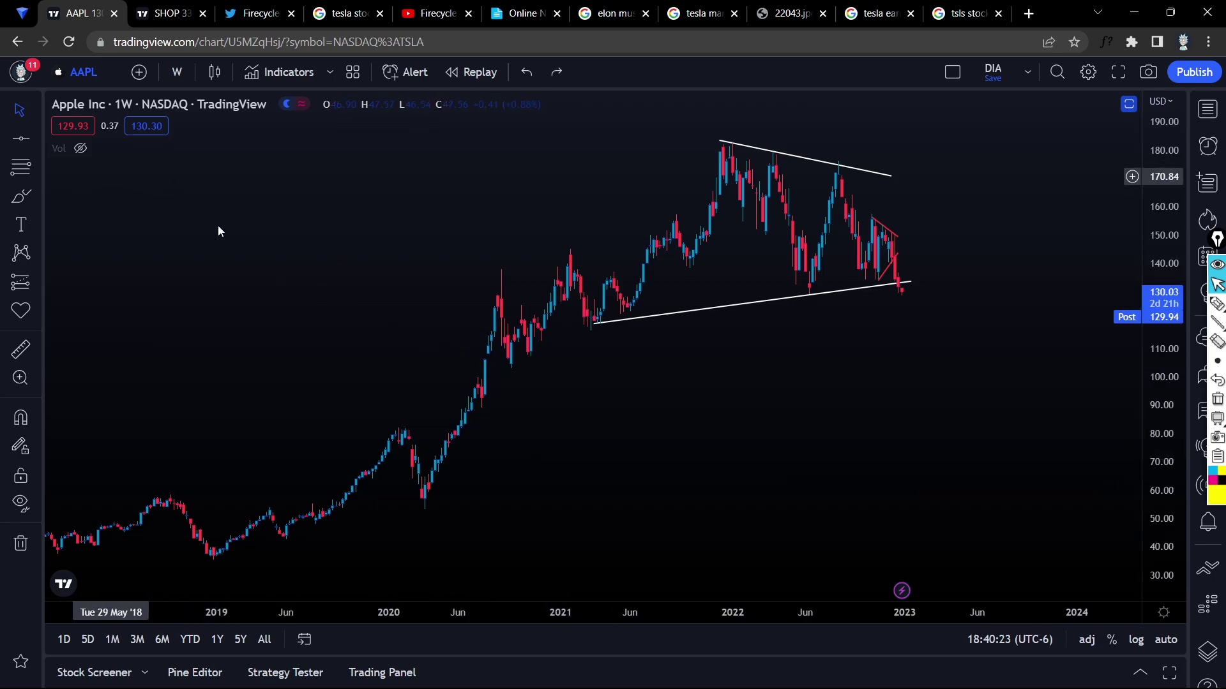
Return to the TSLA weekly chart and examine the price action from 2020 to 2023 against the drawn support levels.
text(TSLA)
key(Return)
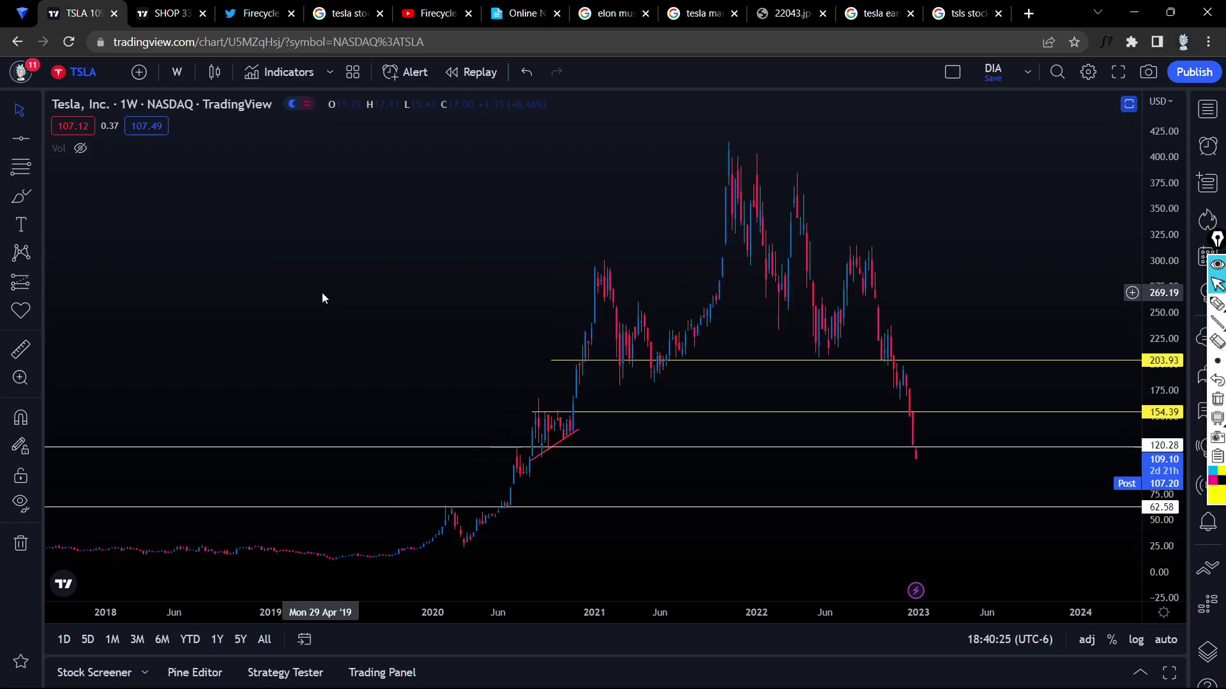
scroll(540, 249, up, 4)
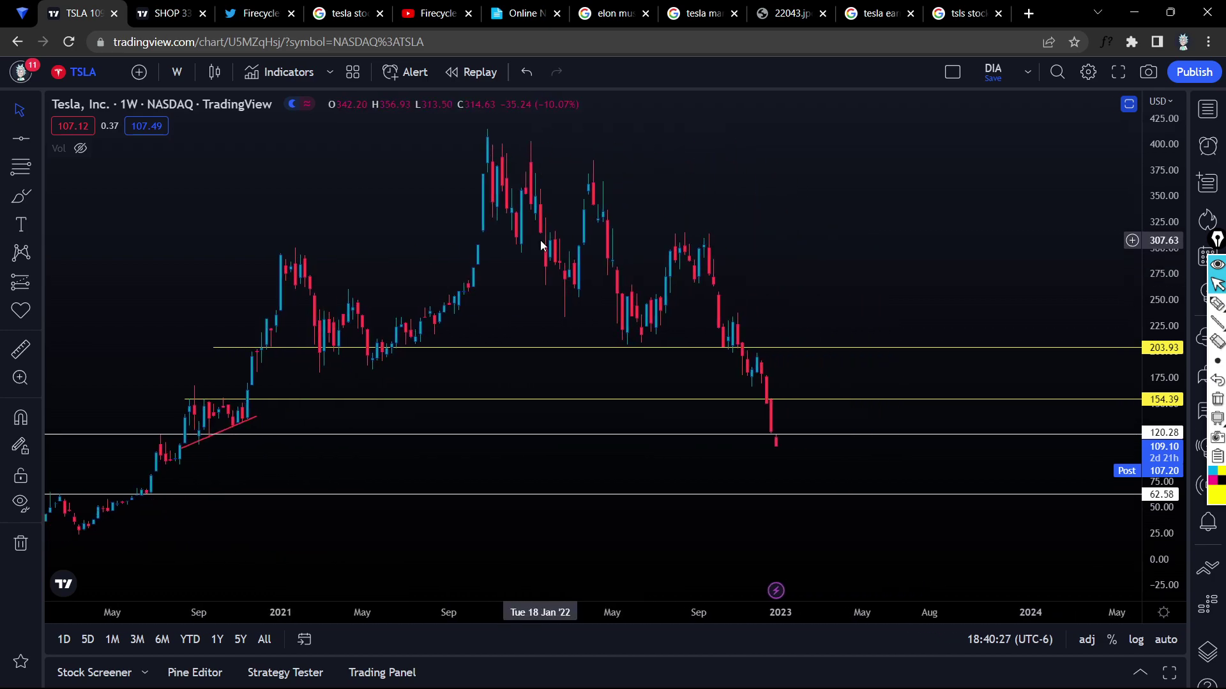
scroll(510, 243, left, 3)
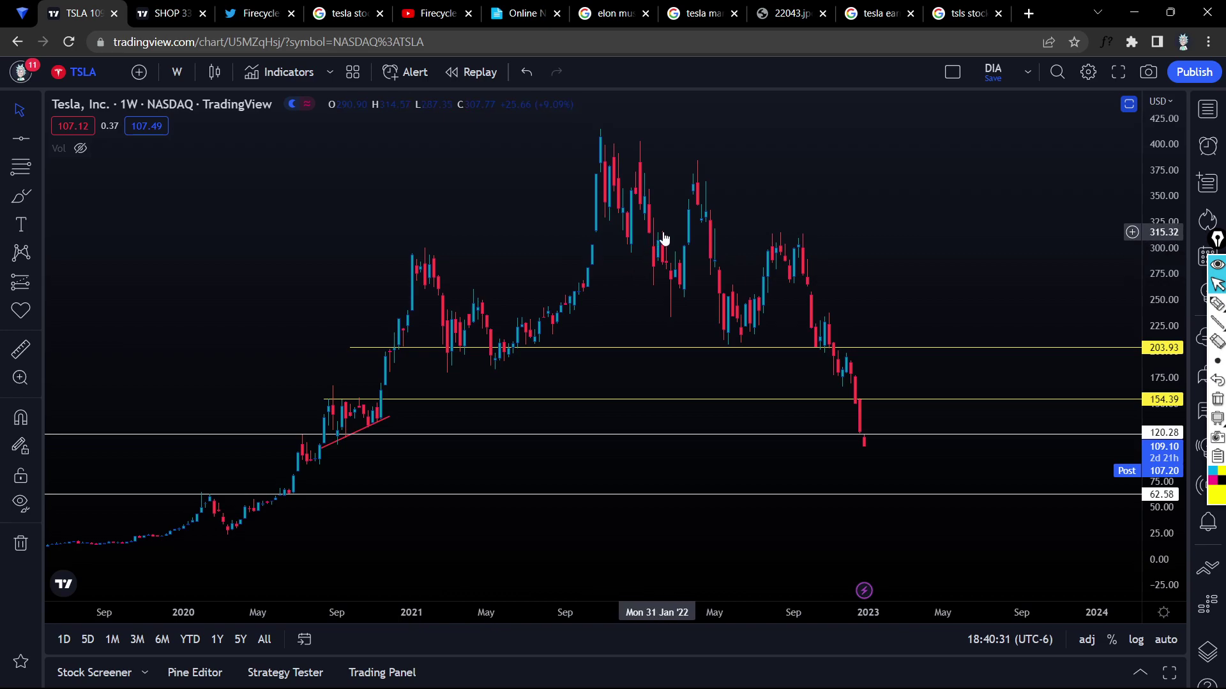
scroll(660, 274, down, 2)
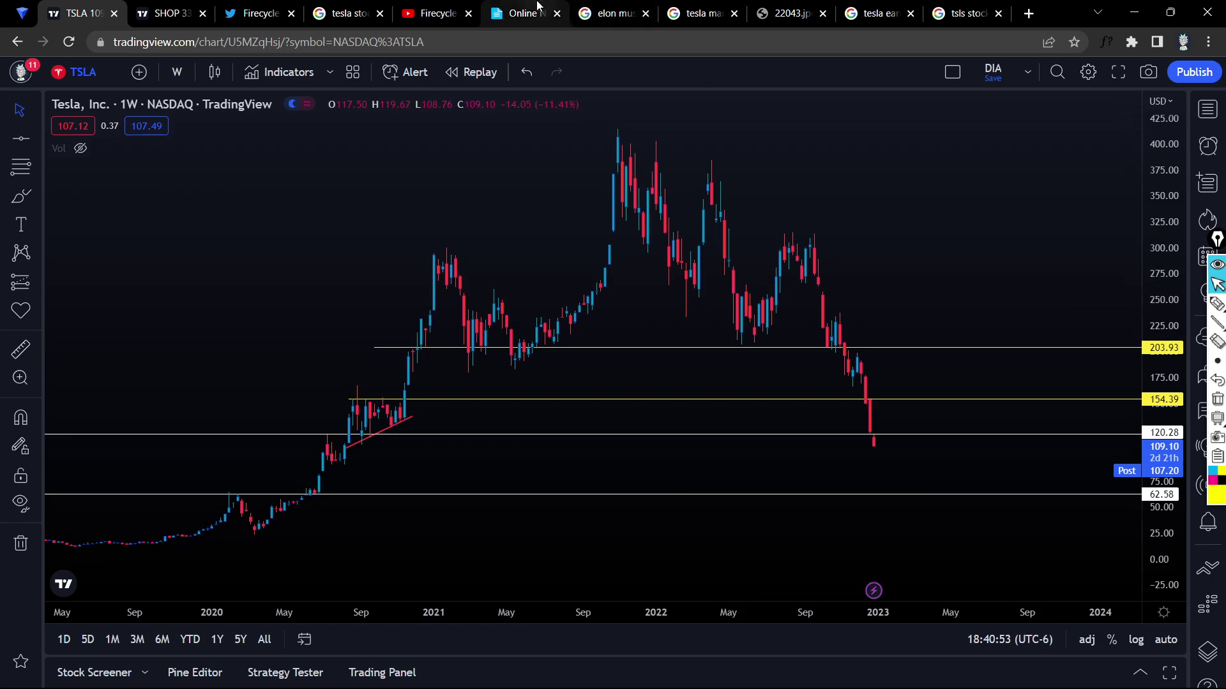
Highlight the question "What is next for Tesla?" in the online notepad.
click(520, 13)
triple_click(428, 372)
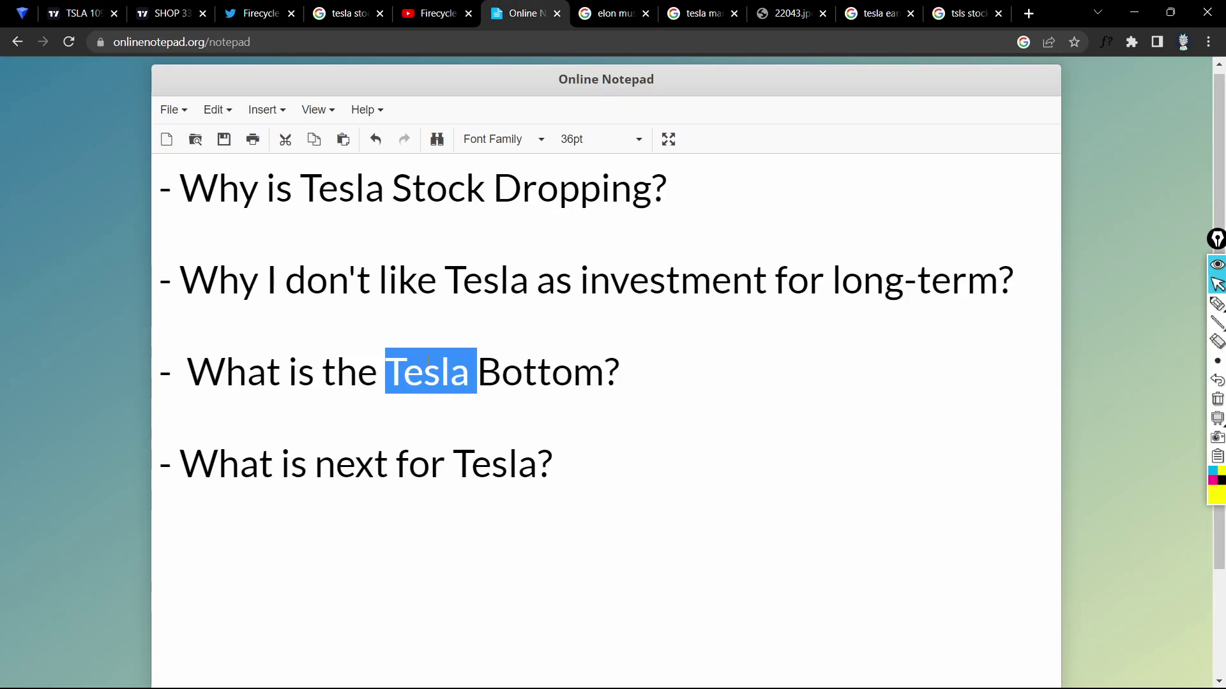
triple_click(344, 471)
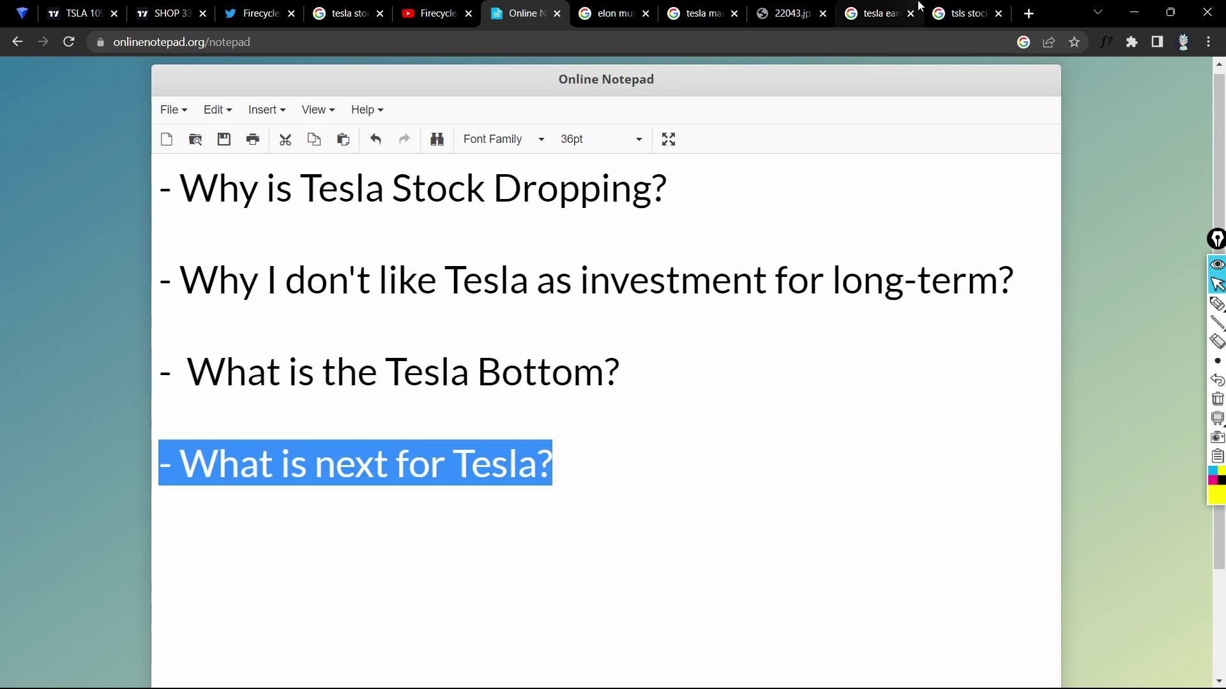
Compare Tesla's quarterly financials for Jun 2022, Mar 2022, Dec 2021 and Sep 2022 in the tesla earnings search results.
click(961, 14)
click(879, 16)
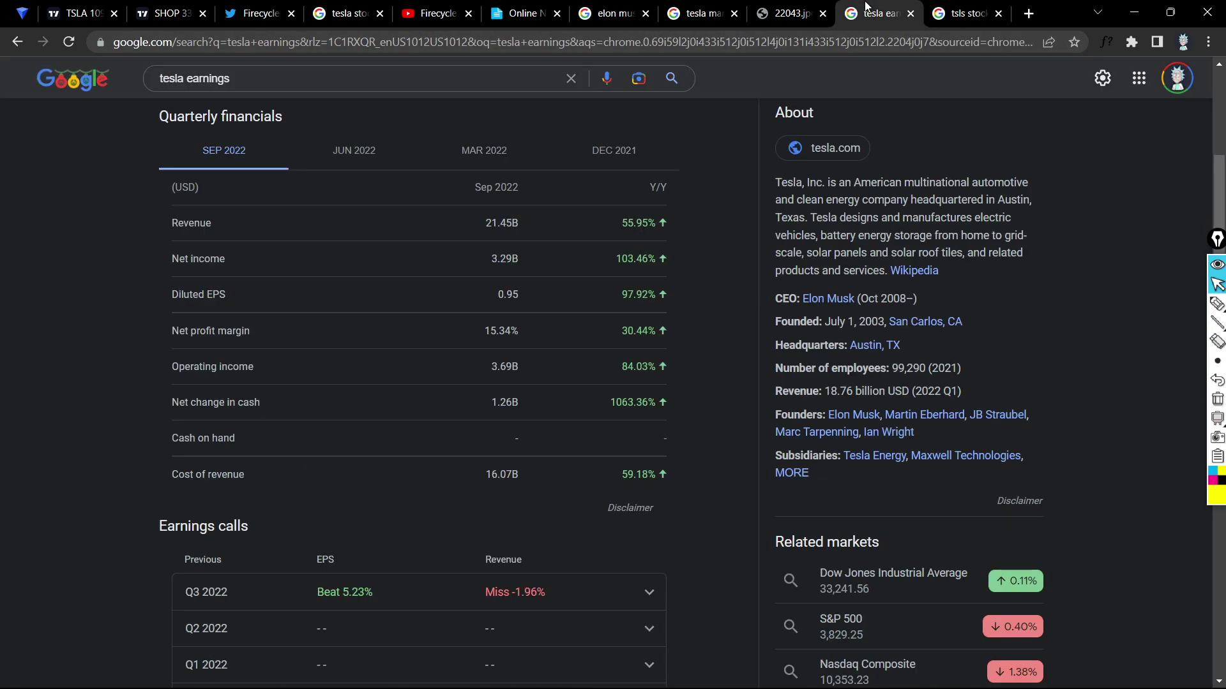
scroll(652, 260, up, 1)
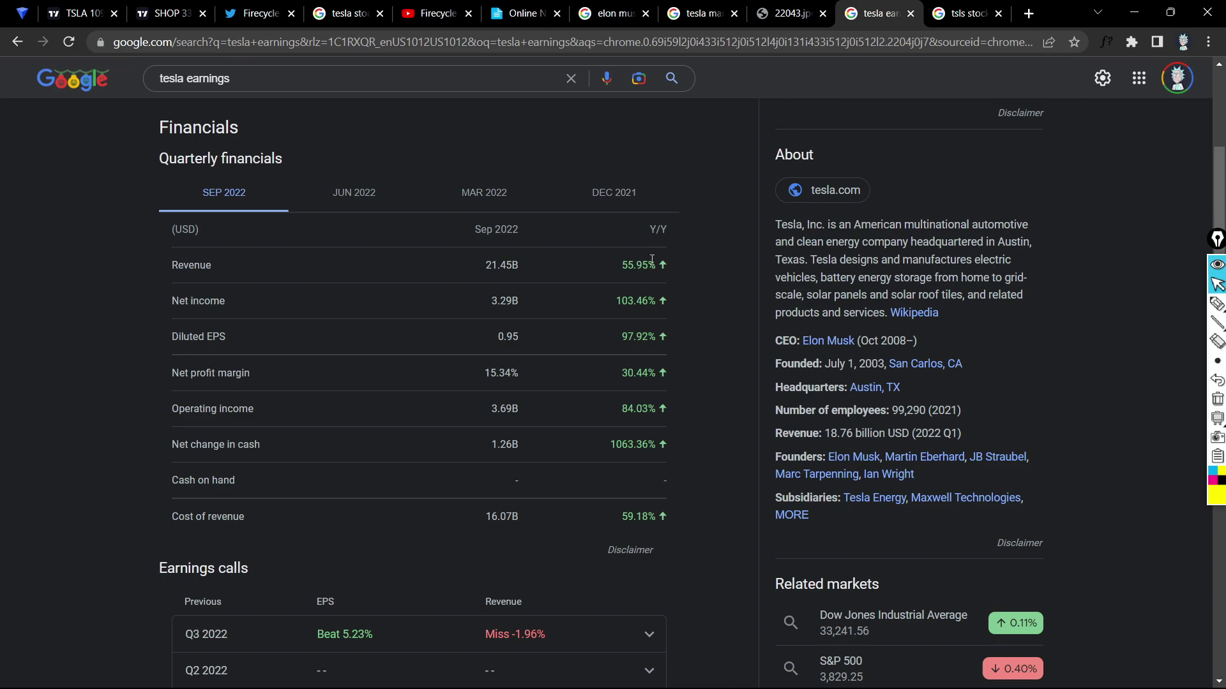
click(353, 191)
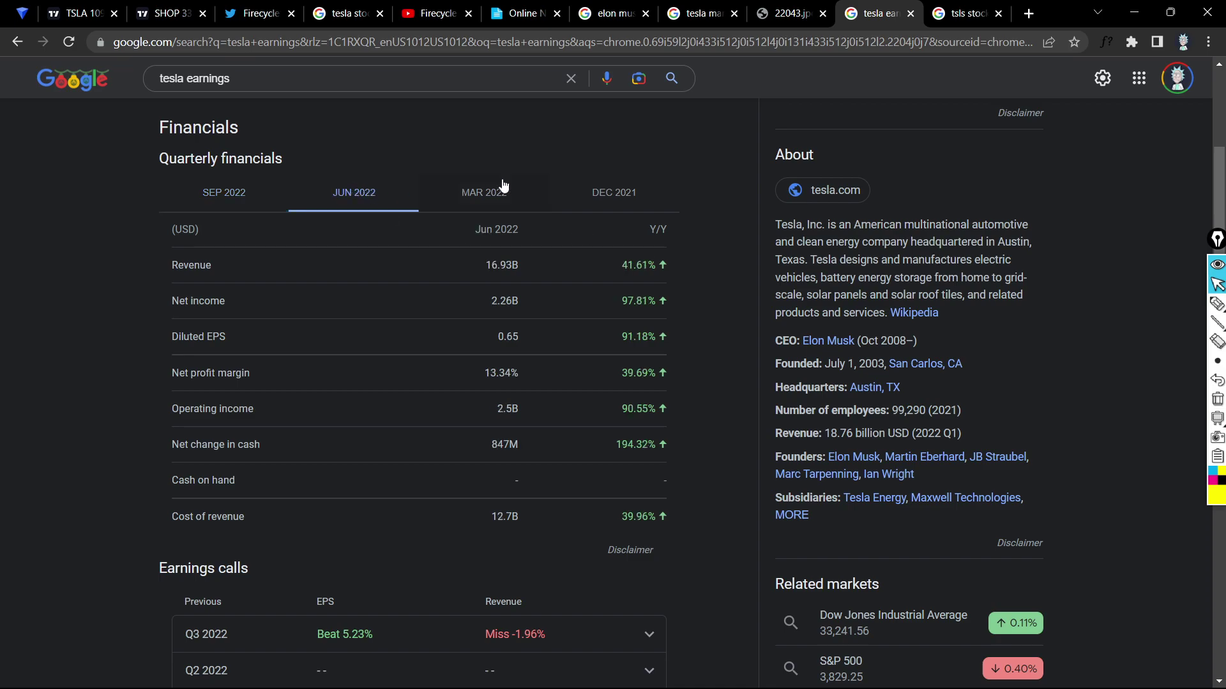
click(501, 189)
click(598, 191)
click(231, 190)
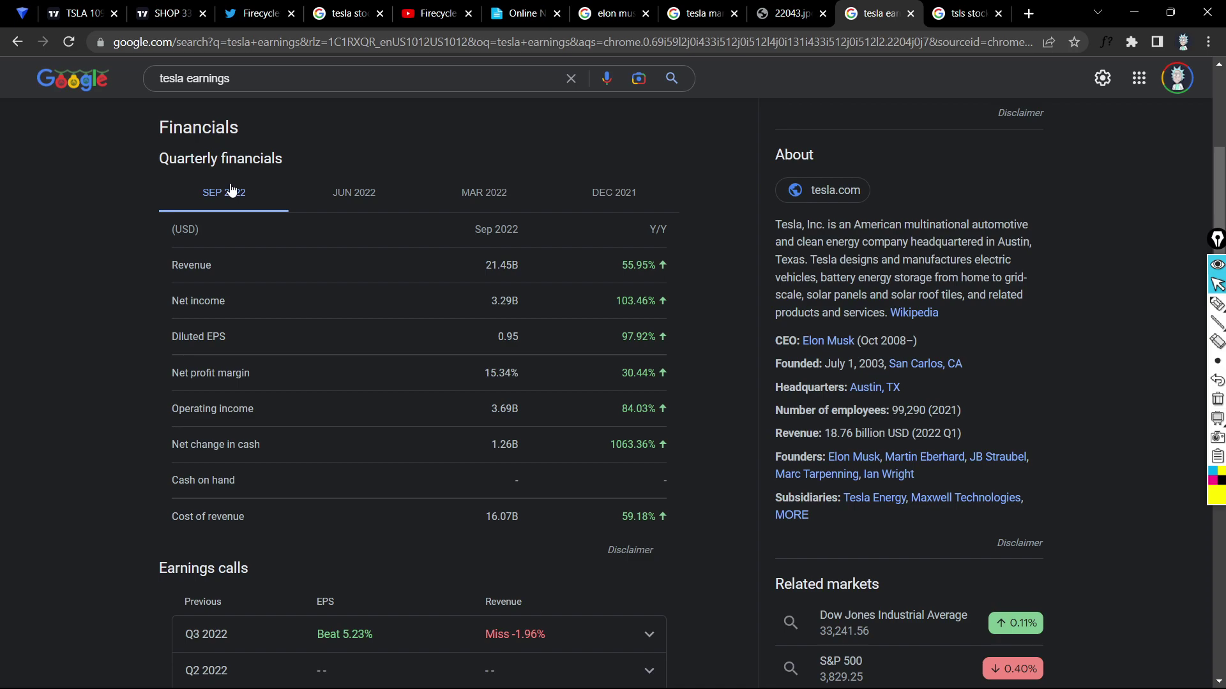
Review the automaker market cap image results, the Statista market cap chart and the Firecycle114 YouTube videos page.
click(702, 13)
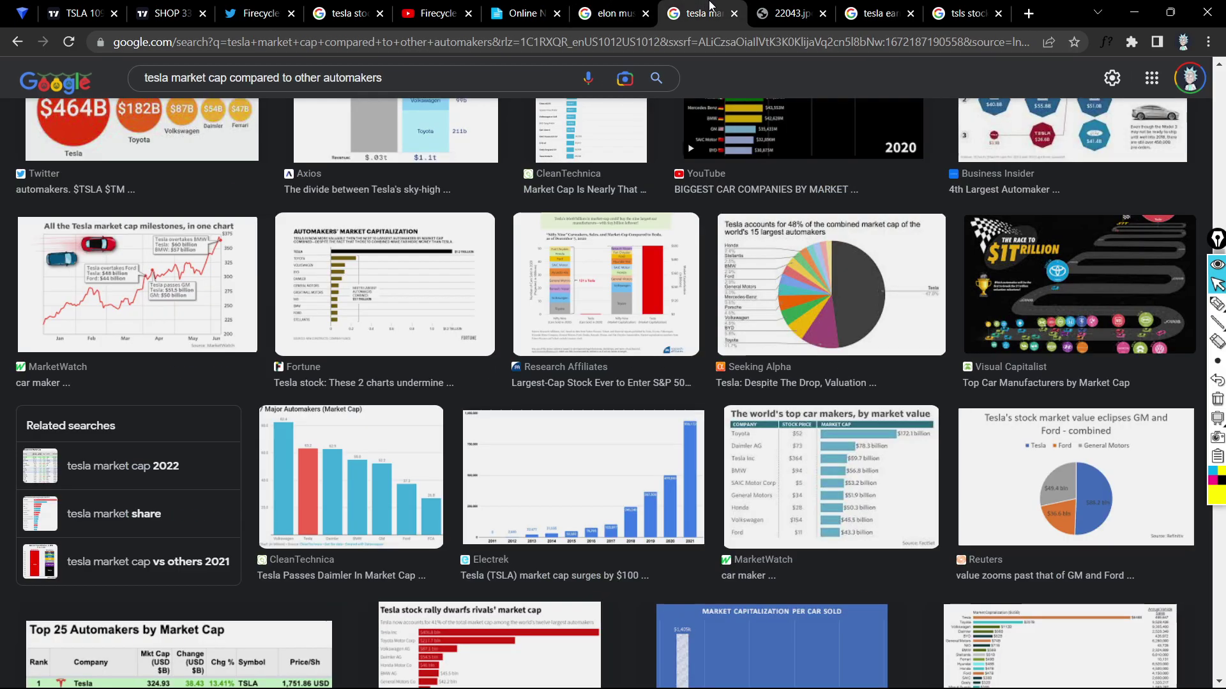
click(787, 12)
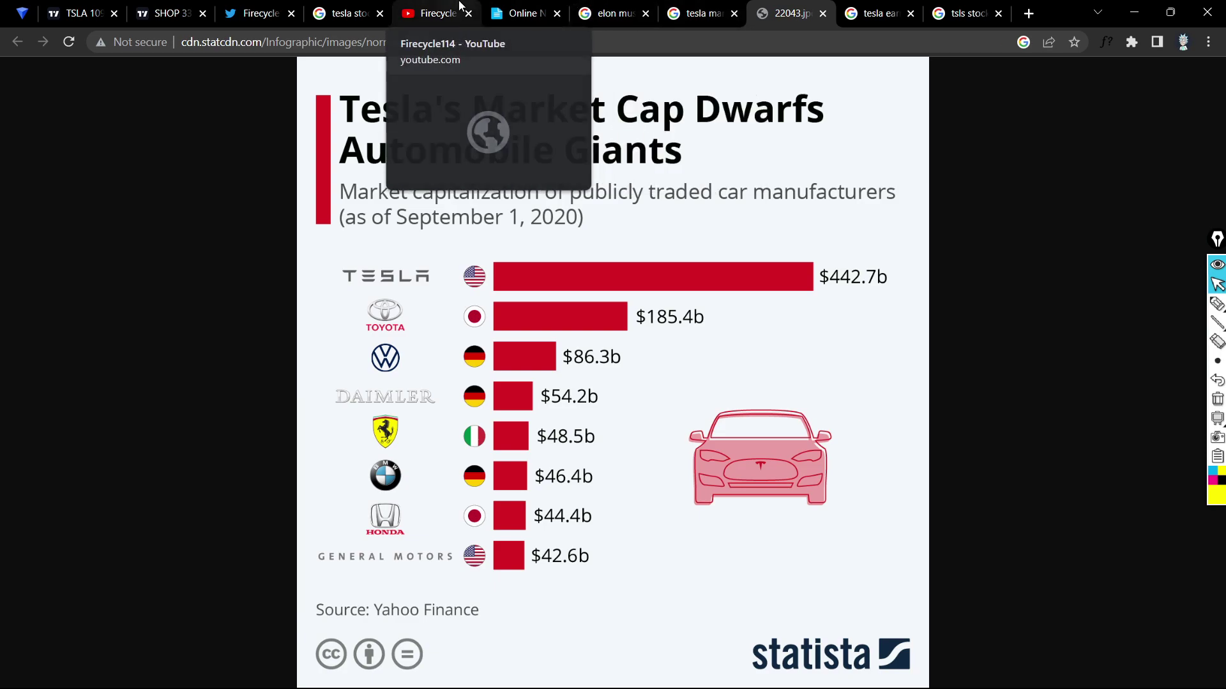
click(434, 13)
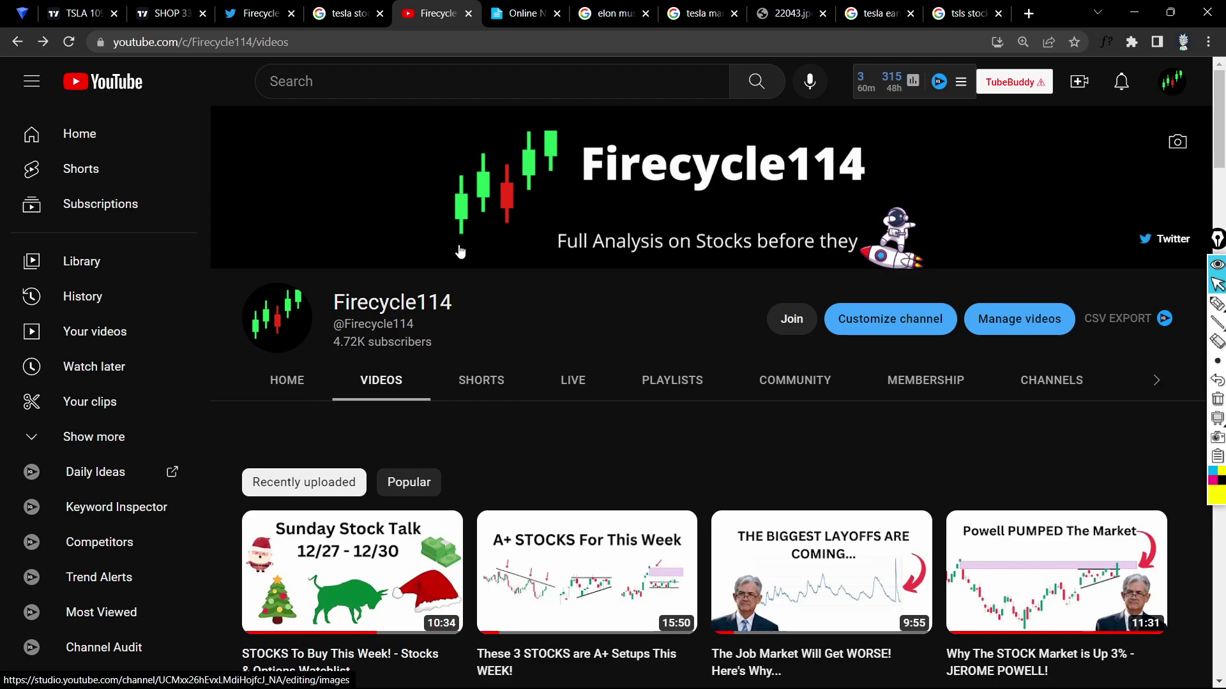
Switch to the second TradingView chart and compare the multi-year weekly price history of ROKU and PYPL.
click(167, 13)
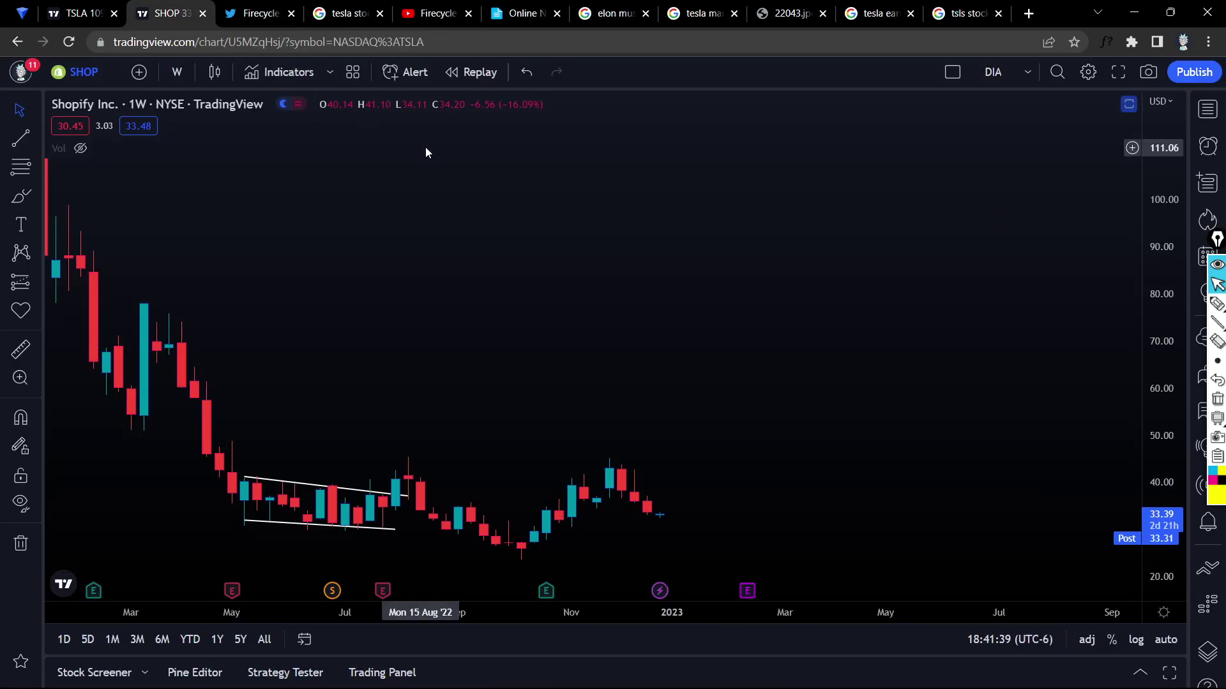
text(ROKU)
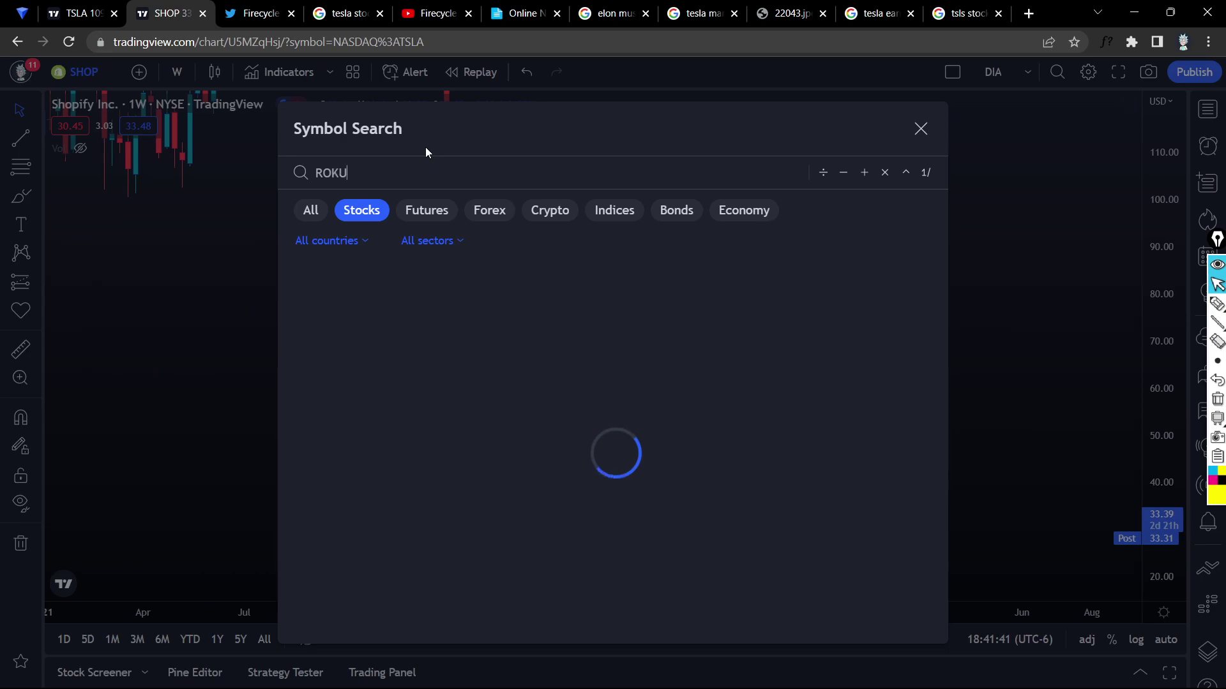
key(Return)
scroll(803, 309, down, 5)
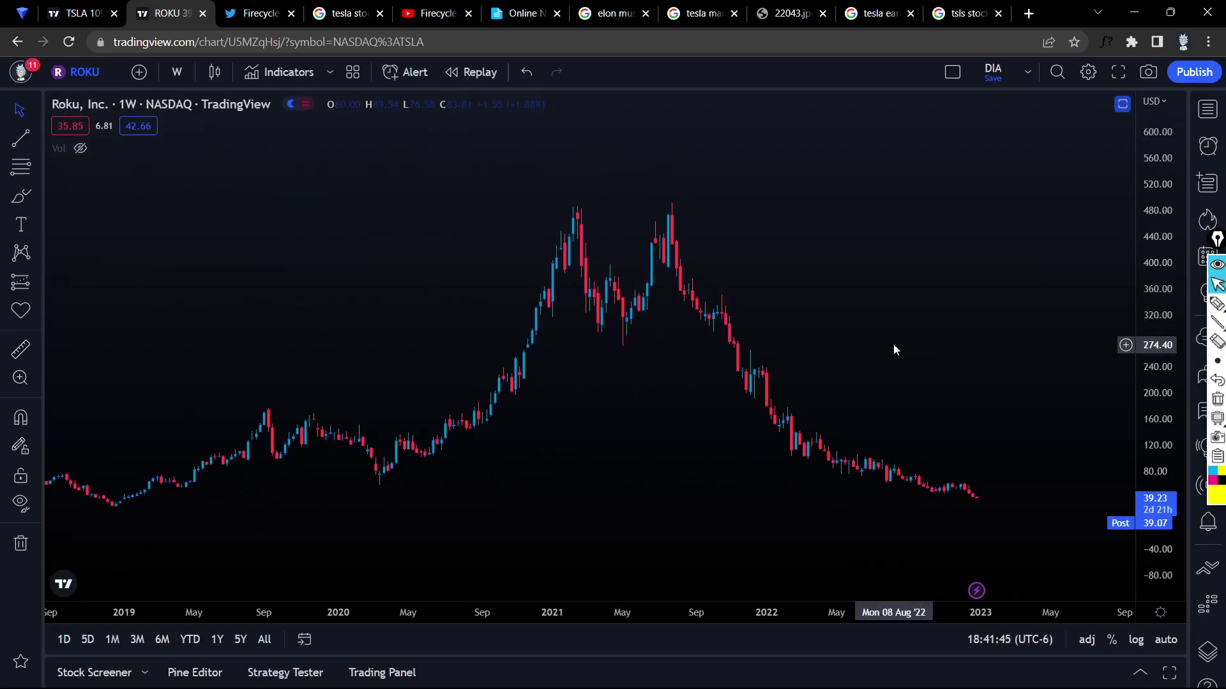
text(YPPL)
key(Return)
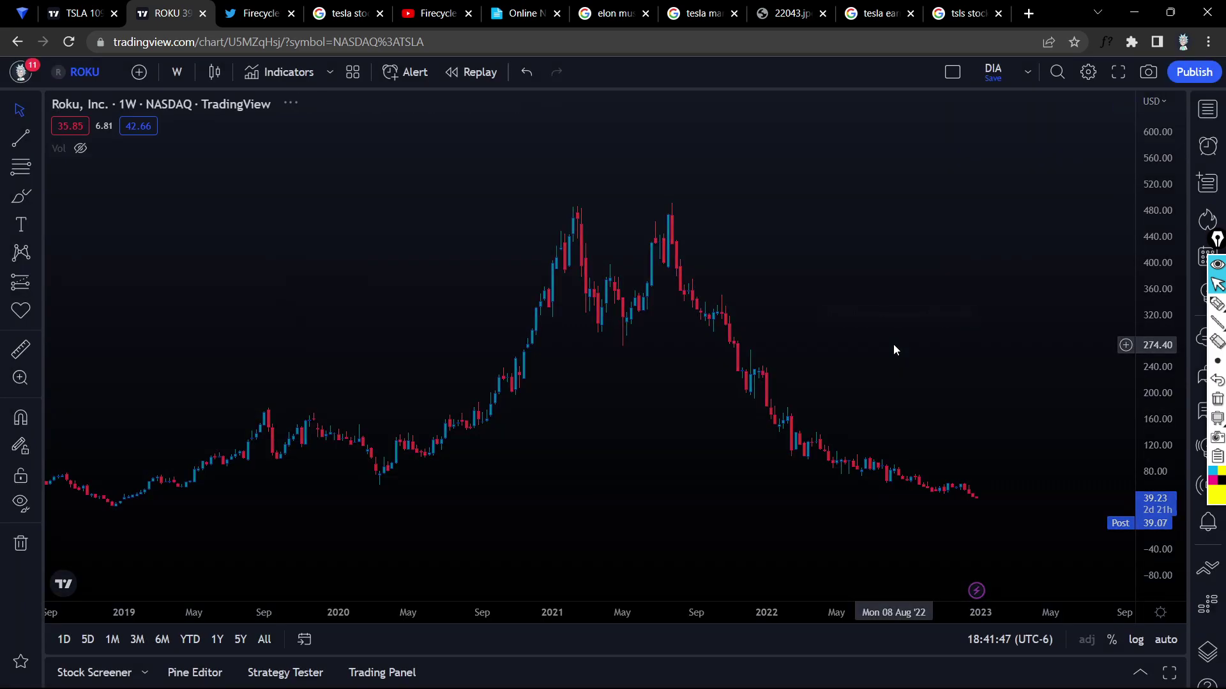
text(PYPL)
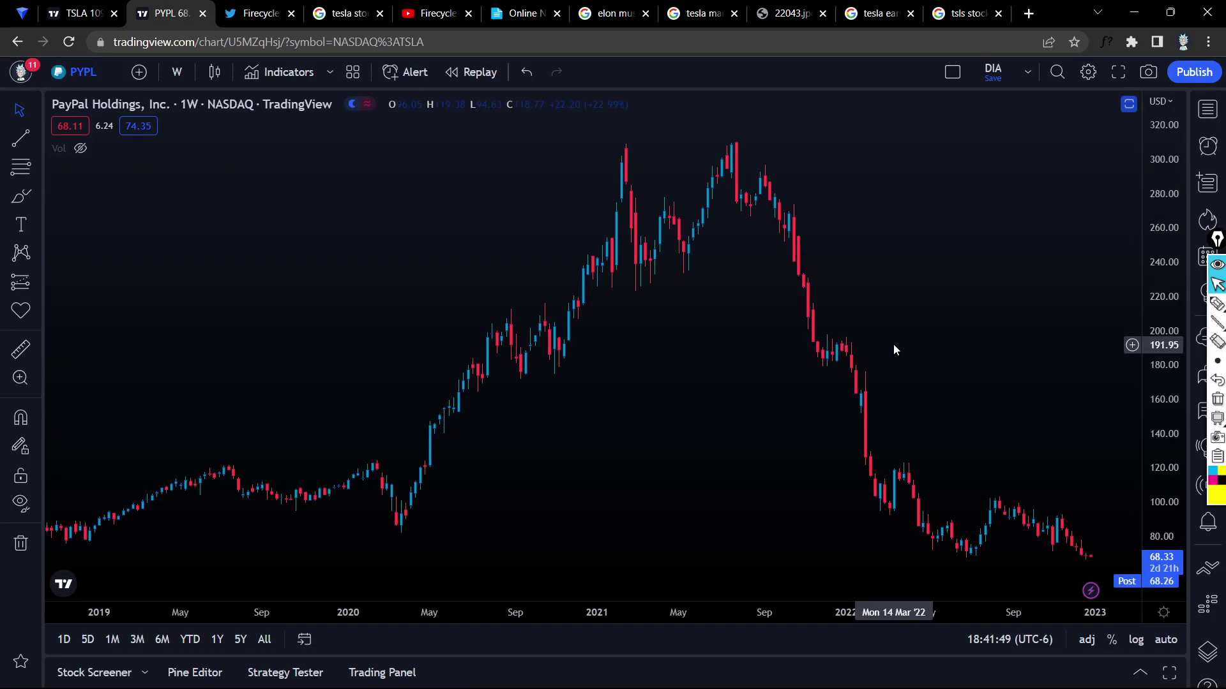
Load the SHOP weekly chart and examine Shopify's rise and decline from 2018 to 2023.
text(SHOP)
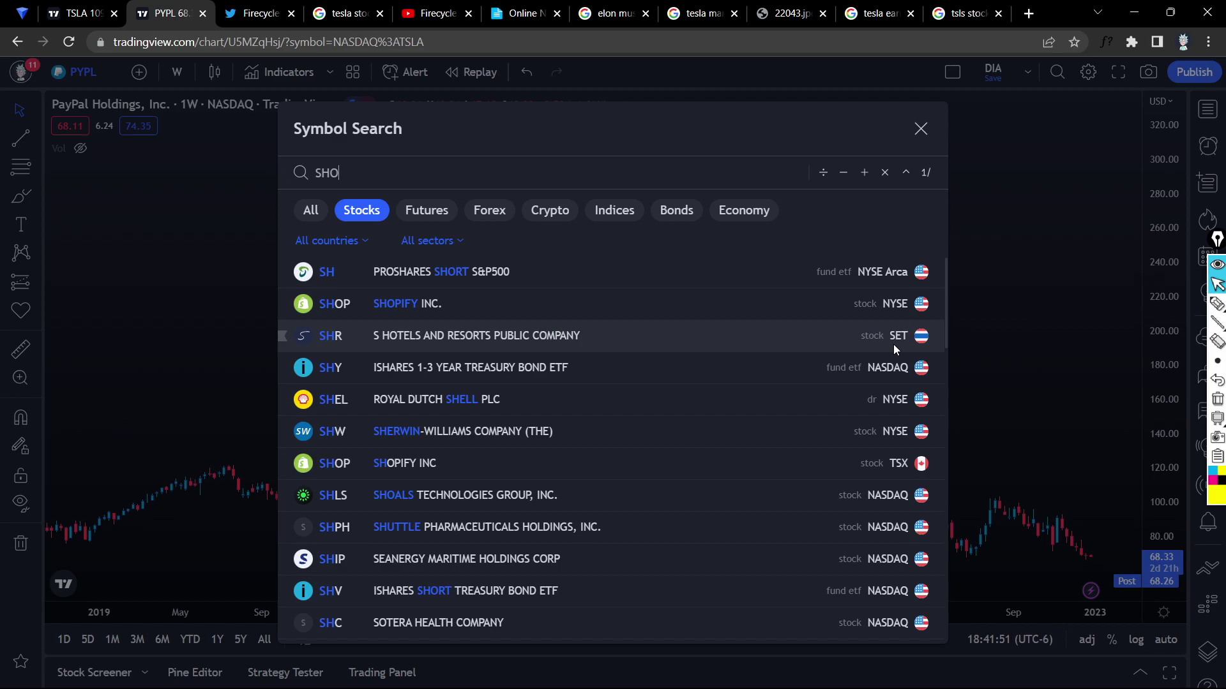
key(Return)
scroll(894, 350, down, 5)
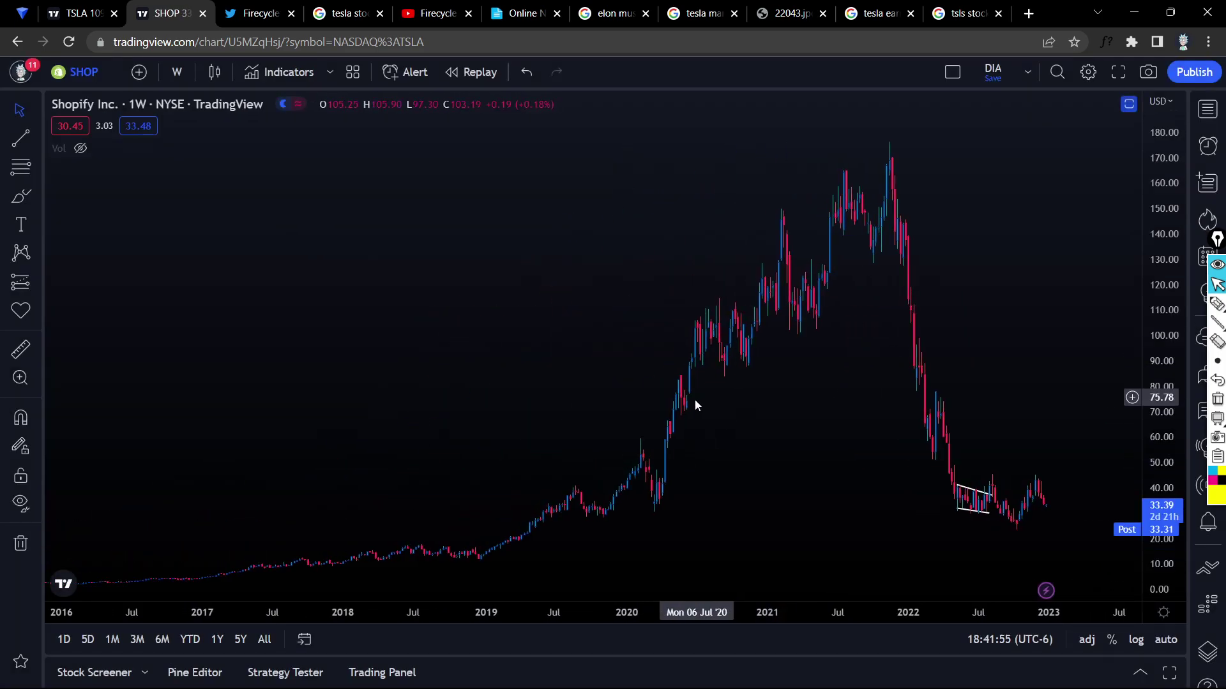
scroll(681, 412, up, 2)
scroll(683, 412, up, 1)
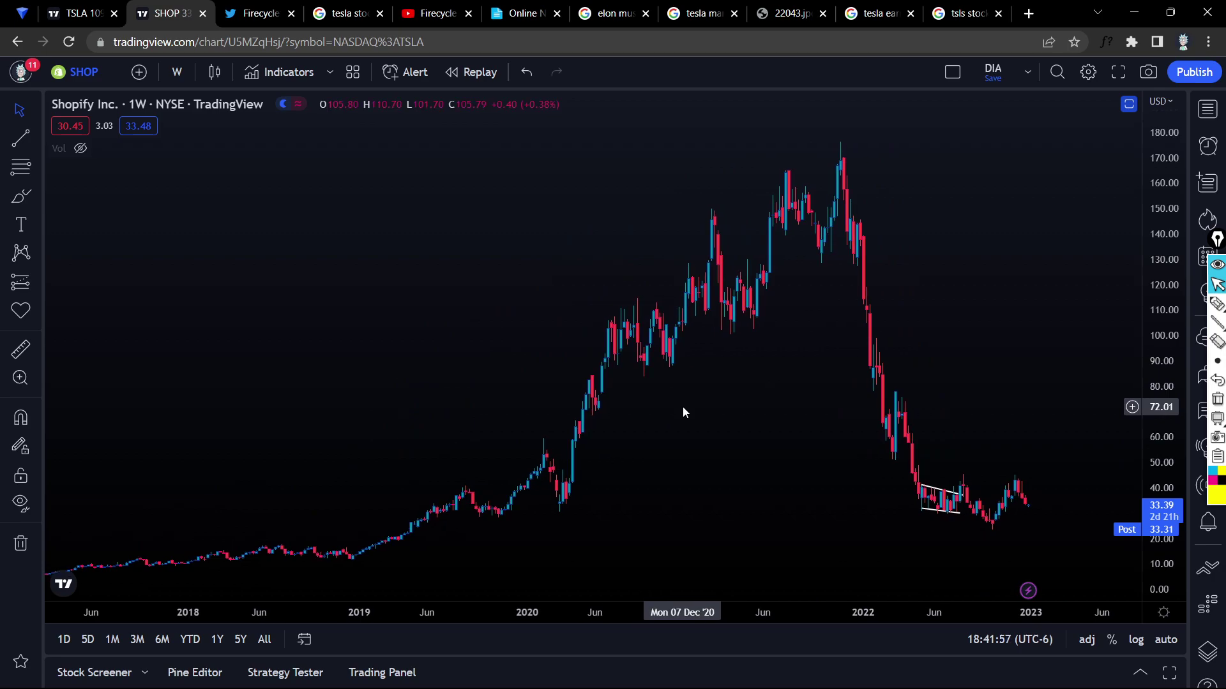
Mark Shopify's run-up and its early-2020 high with temporary yellow pen strokes, then clear the markings.
click(1217, 305)
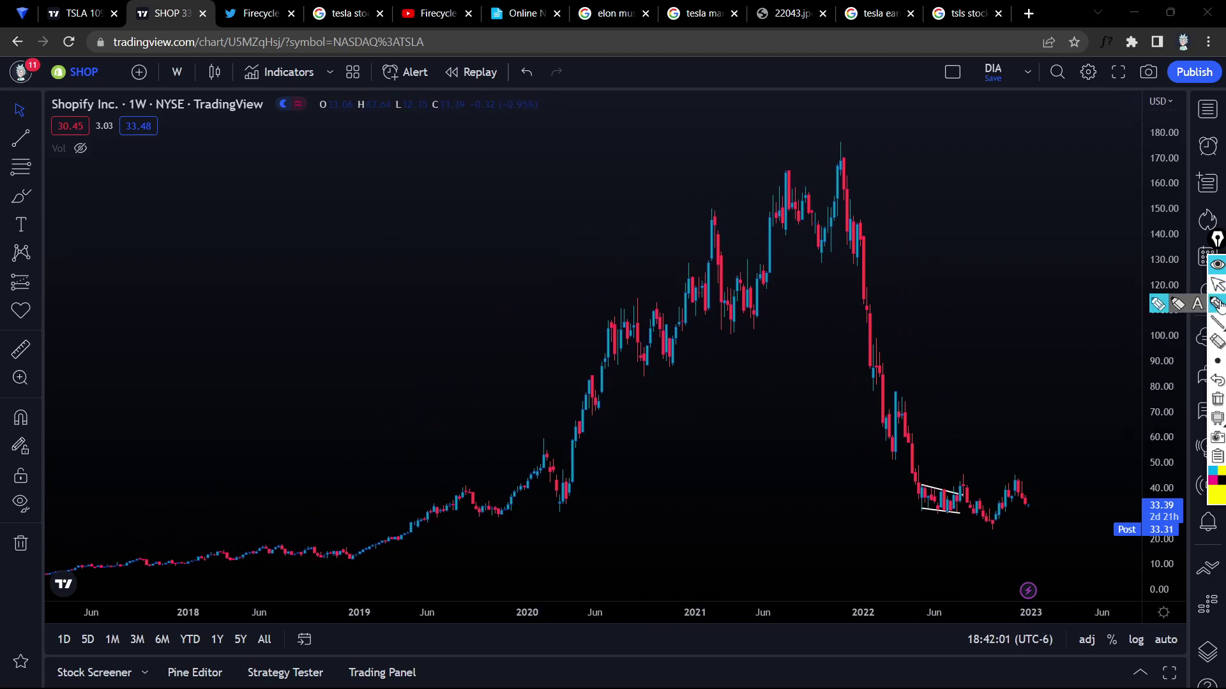
mouse_move(546, 429)
mouse_down()
mouse_move(999, 410)
mouse_move(670, 298)
mouse_move(726, 229)
mouse_move(857, 238)
mouse_up()
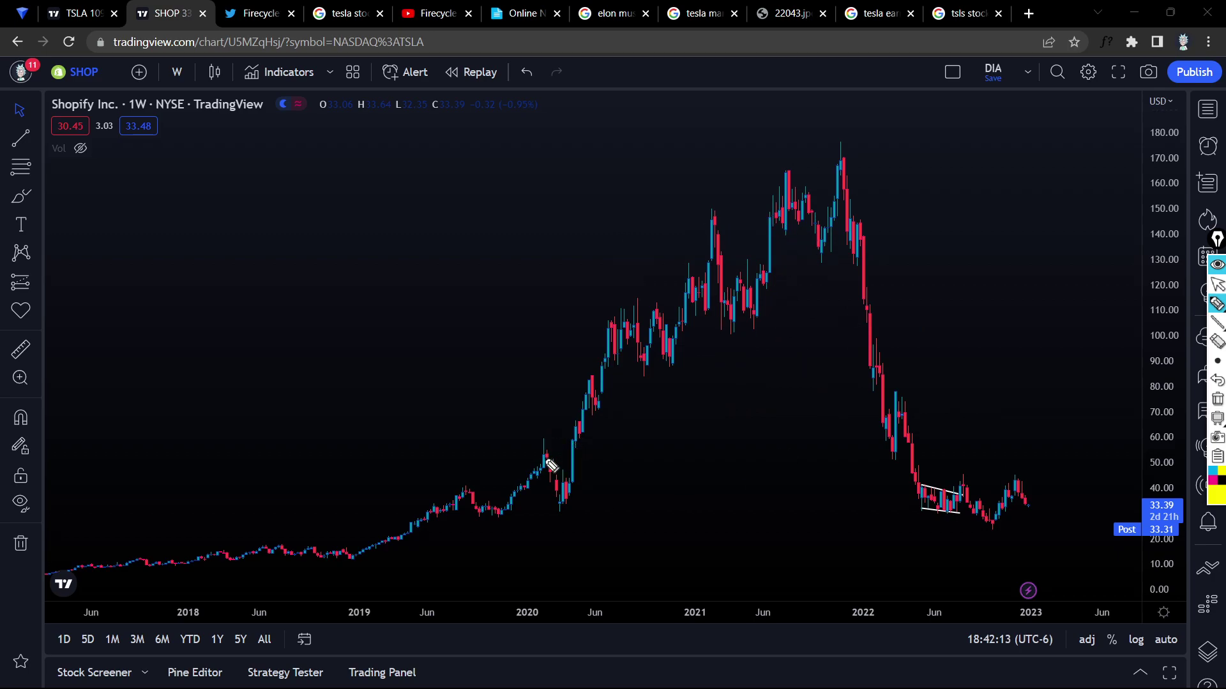
drag(452, 441, 645, 449)
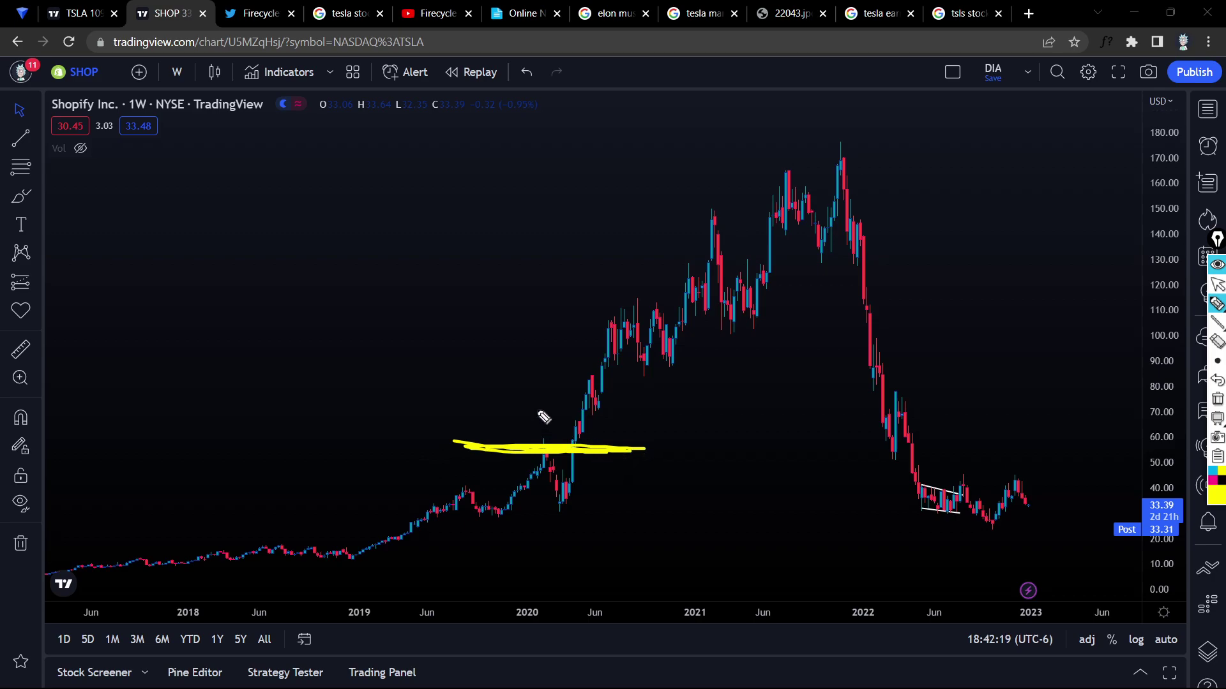
mouse_move(536, 390)
mouse_down()
mouse_move(561, 440)
mouse_move(544, 441)
mouse_up()
key(Escape)
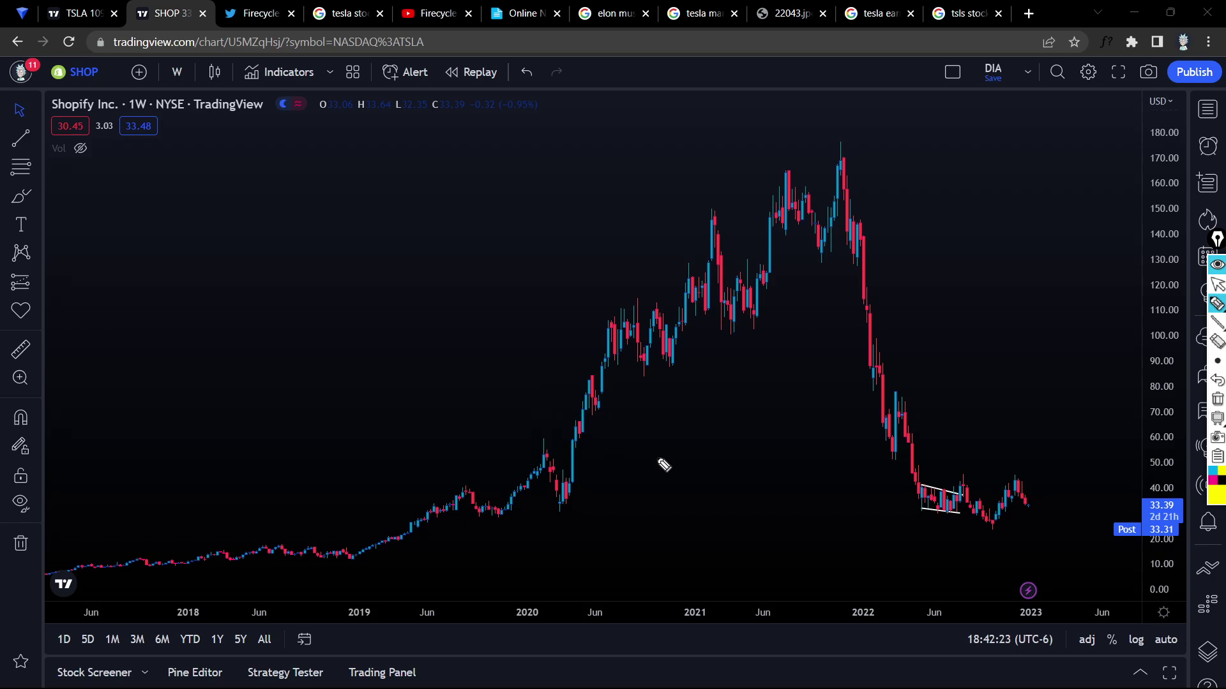
Check the tesla stock search results, then return to the Firecycle114 YouTube videos page.
click(342, 8)
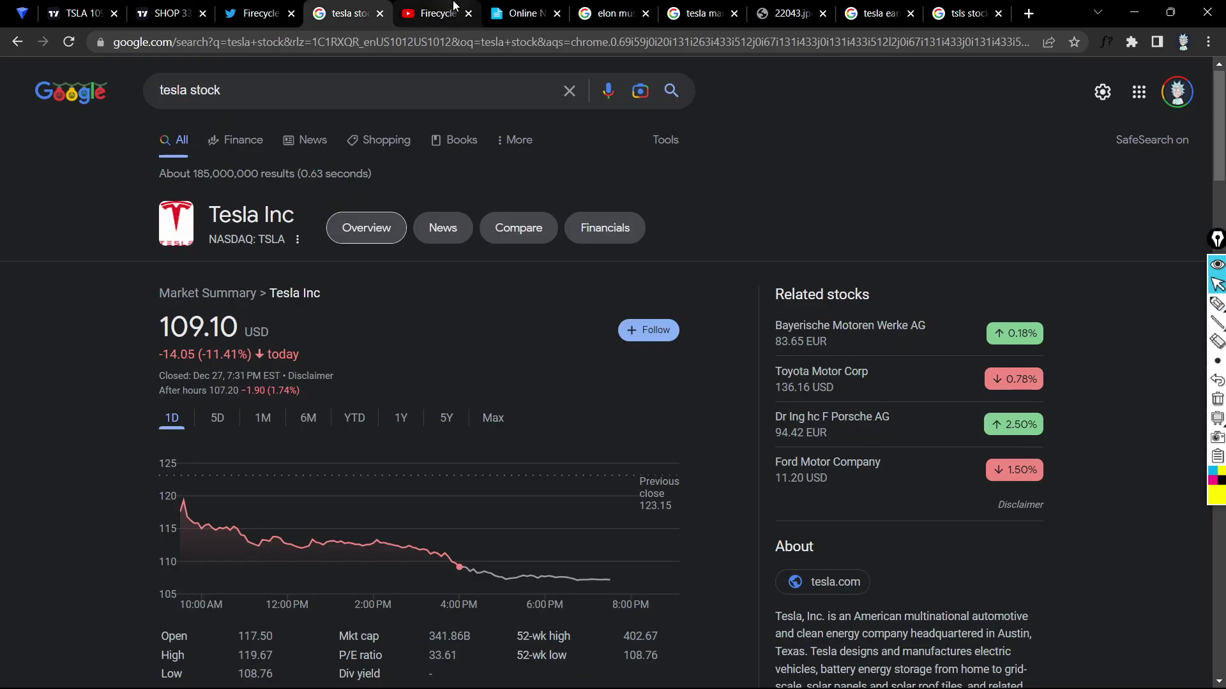
click(437, 13)
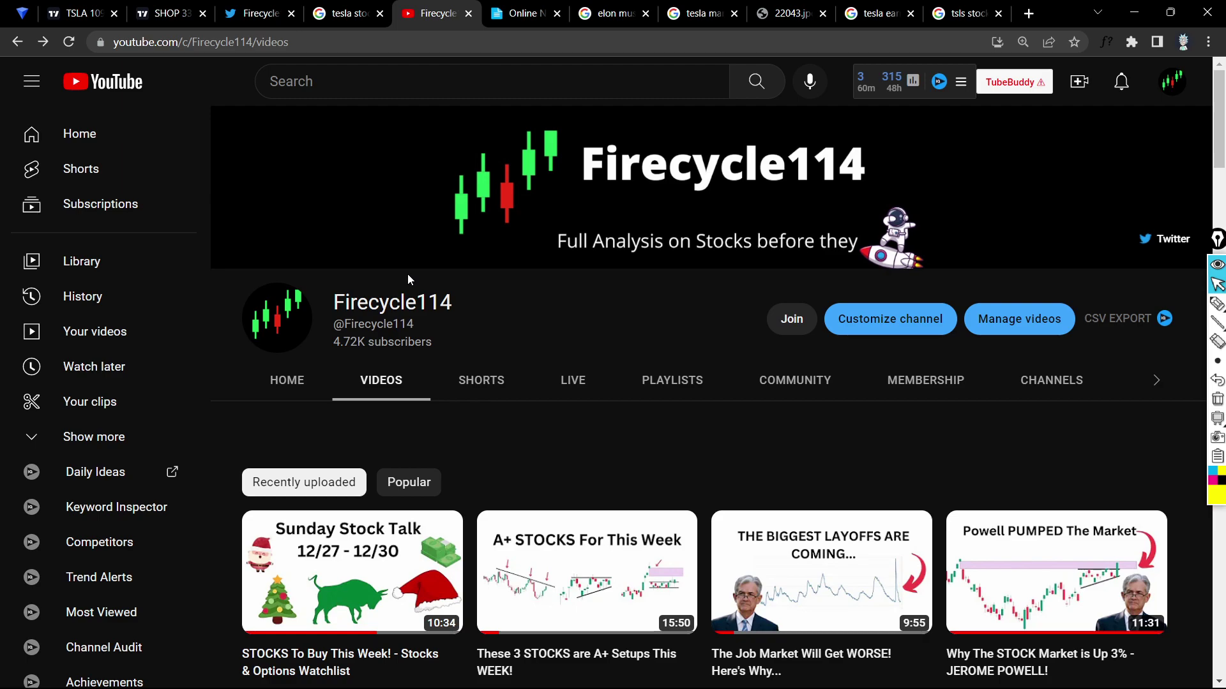